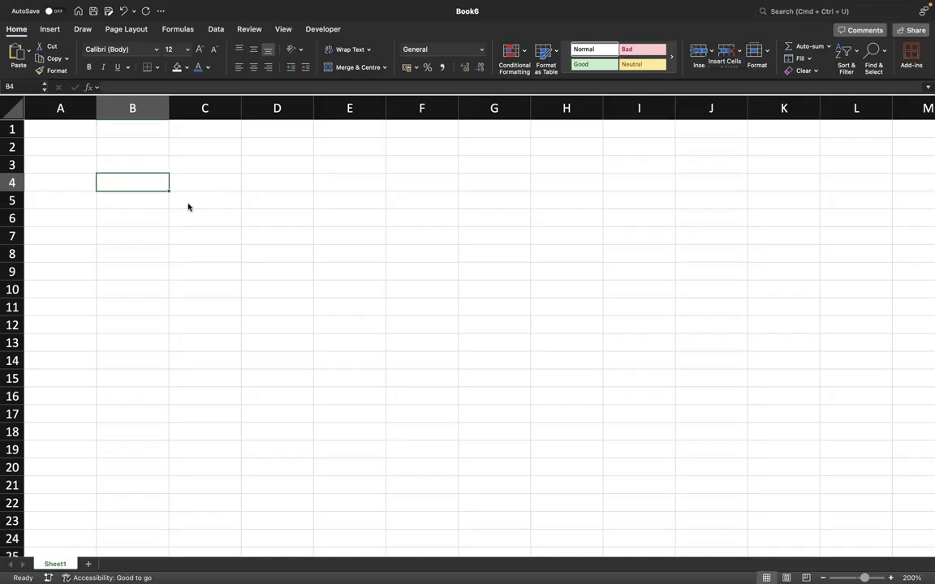
Enter the label Revenues in C6 with the amount 14000 beside it in D6
{"action": "left_click", "coordinate": [213, 217]}
{"action": "type", "text": "Revenues"}
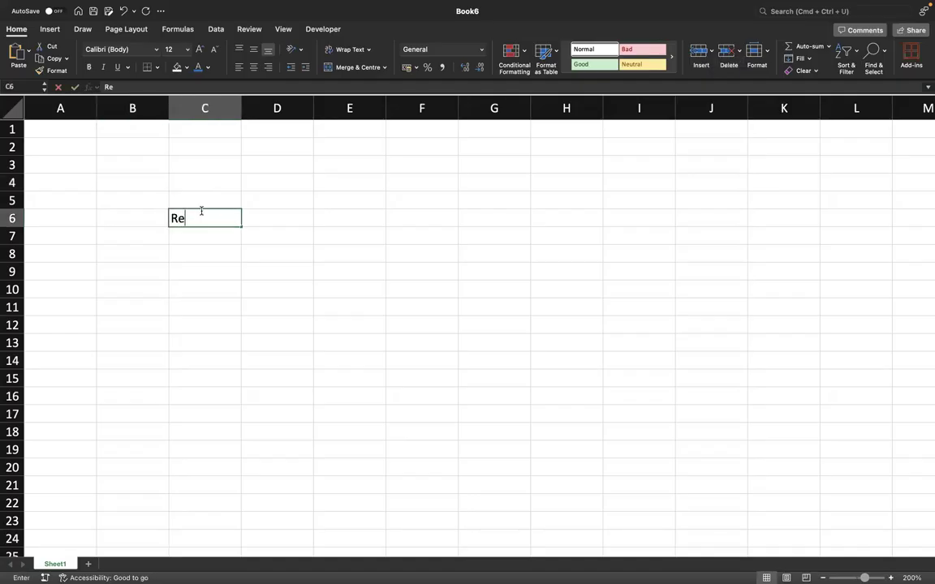
{"action": "key", "text": "Tab"}
{"action": "type", "text": "14000"}
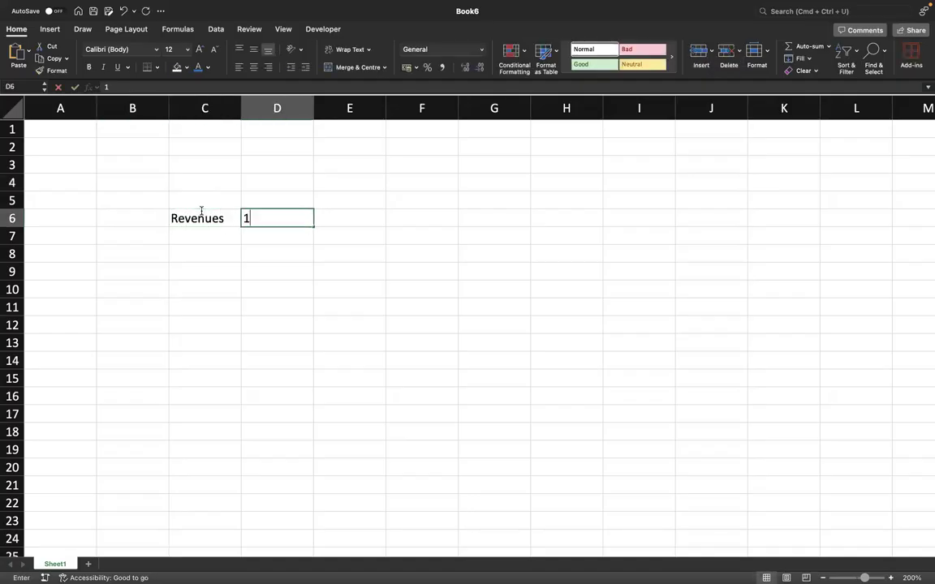
{"action": "key", "text": "Return"}
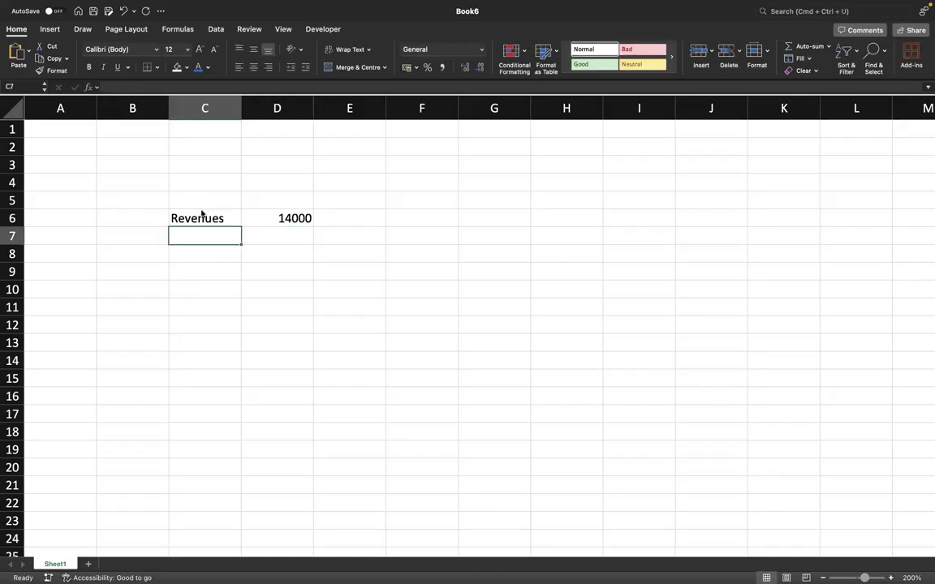
Enter a (-) sign in B8 and the label COGS in C8
{"action": "key", "text": "Down"}
{"action": "key", "text": "Left"}
{"action": "type", "text": "("}
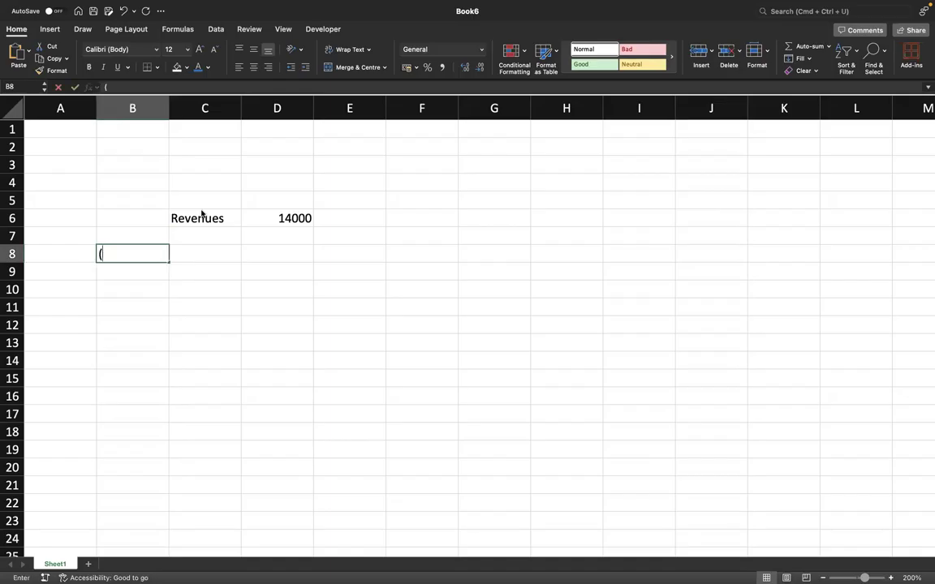
{"action": "key", "text": "Tab"}
{"action": "type", "text": "COGS"}
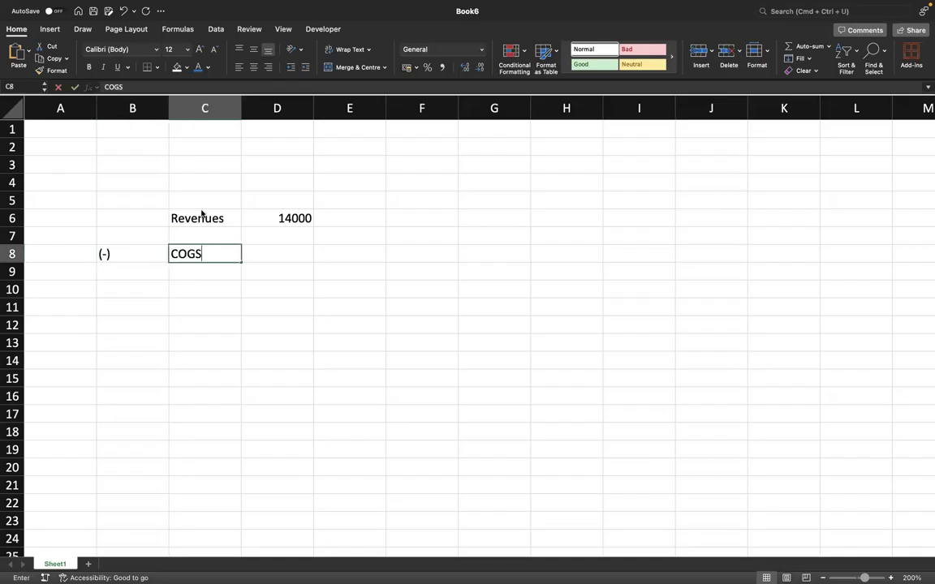
Enter the COGS amount 6300 in D8 and underline it
{"action": "key", "text": "Tab"}
{"action": "type", "text": "-"}
{"action": "key", "text": "Escape"}
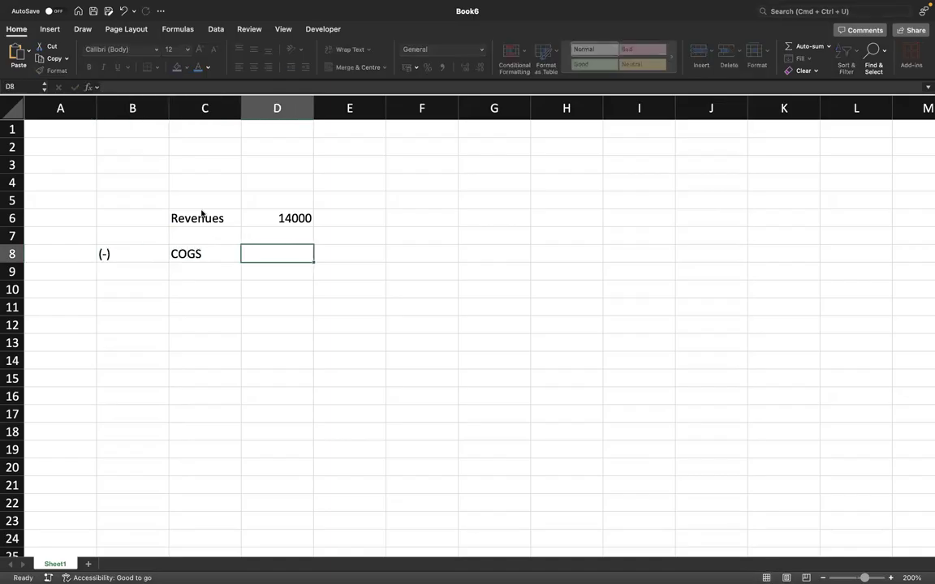
{"action": "type", "text": "6300"}
{"action": "key", "text": "Left"}
{"action": "key", "text": "Left"}
{"action": "key", "text": "Right"}
{"action": "key", "text": "Right"}
{"action": "key", "text": "super+u"}
Format columns D through K in comma style without decimals, and narrow column B to fit the (-) sign
{"action": "left_click_drag", "start_coordinate": [277, 108], "coordinate": [803, 110]}
{"action": "left_click", "coordinate": [442, 68]}
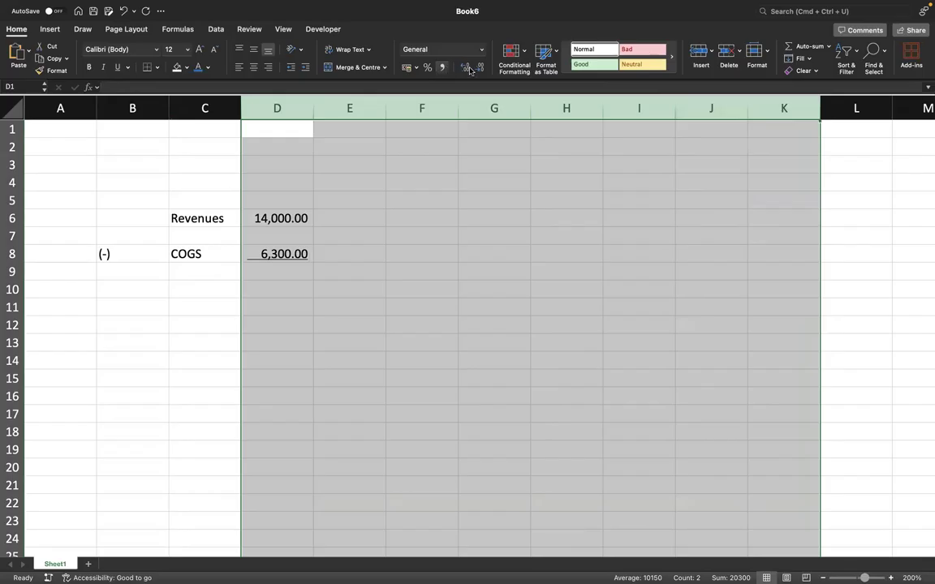
{"action": "left_click", "coordinate": [480, 68]}
{"action": "left_click", "coordinate": [479, 68]}
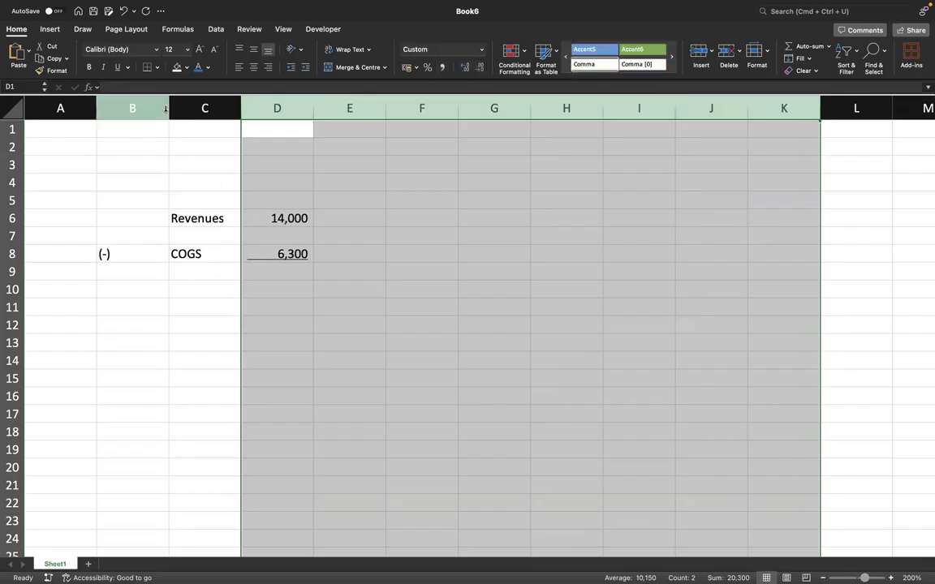
{"action": "left_click", "coordinate": [148, 105]}
{"action": "left_click_drag", "start_coordinate": [170, 101], "coordinate": [119, 101]}
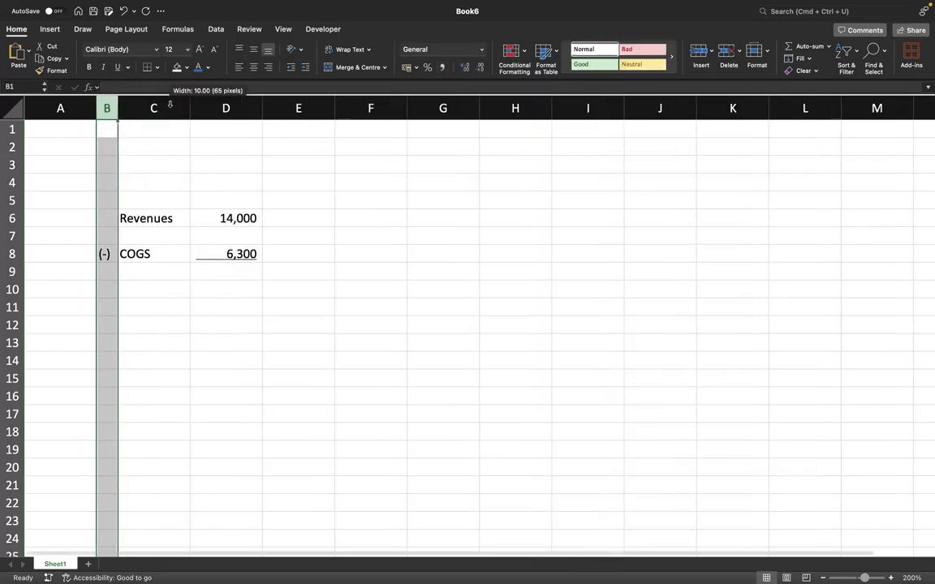
Add a Gross Profit row with the label in C10 and a formula in D10 subtracting COGS from Revenues
{"action": "left_click", "coordinate": [142, 289]}
{"action": "type", "text": "Gross Profit"}
{"action": "key", "text": "Tab"}
{"action": "type", "text": "="}
{"action": "key", "text": "Right"}
{"action": "key", "text": "Up"}
{"action": "key", "text": "Up"}
{"action": "key", "text": "Up"}
{"action": "key", "text": "Up"}
{"action": "key", "text": "Left"}
{"action": "type", "text": "-"}
{"action": "key", "text": "Up"}
{"action": "key", "text": "Up"}
{"action": "key", "text": "Return"}
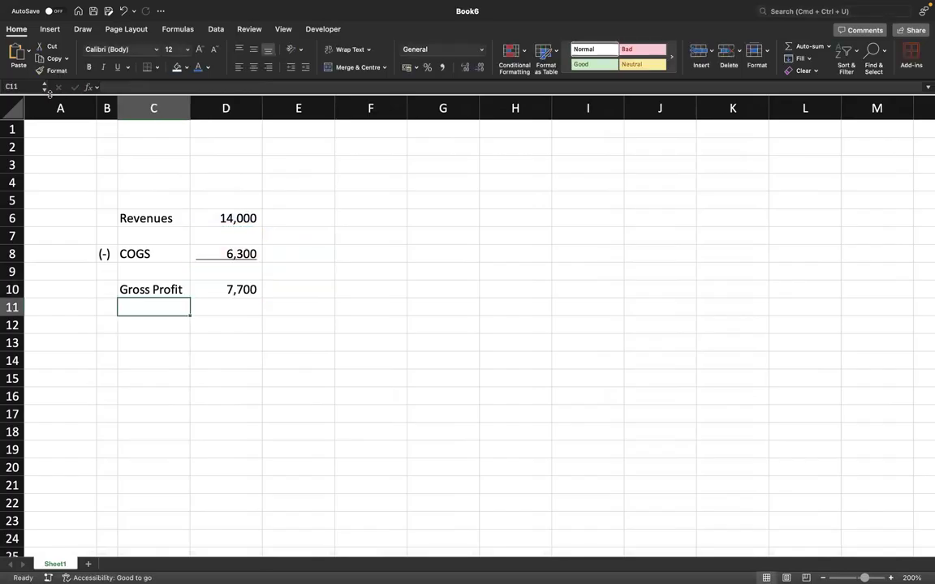
Insert three blank columns before column A
{"action": "left_click", "coordinate": [58, 112]}
{"action": "right_click", "coordinate": [54, 110]}
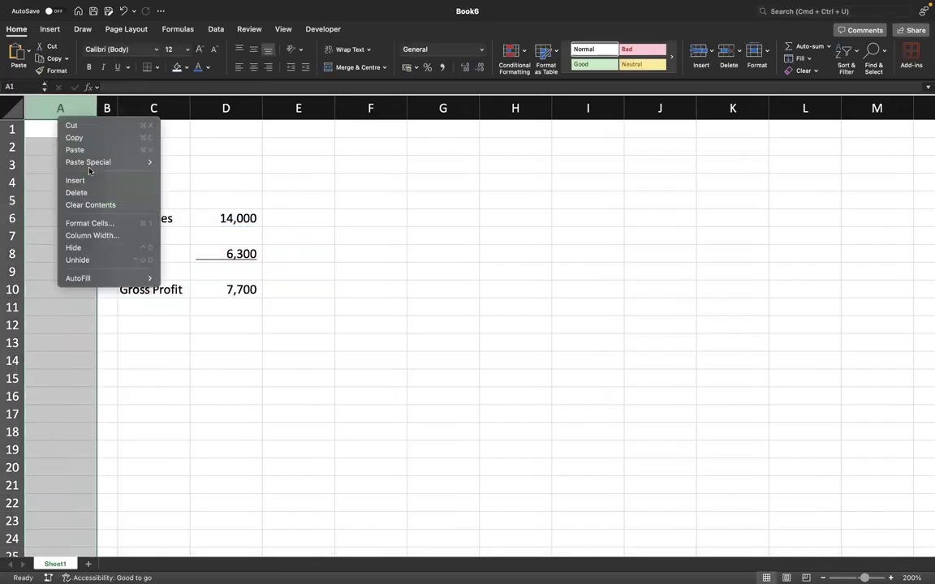
{"action": "left_click", "coordinate": [86, 181]}
{"action": "key", "text": "super+y"}
{"action": "key", "text": "super+y"}
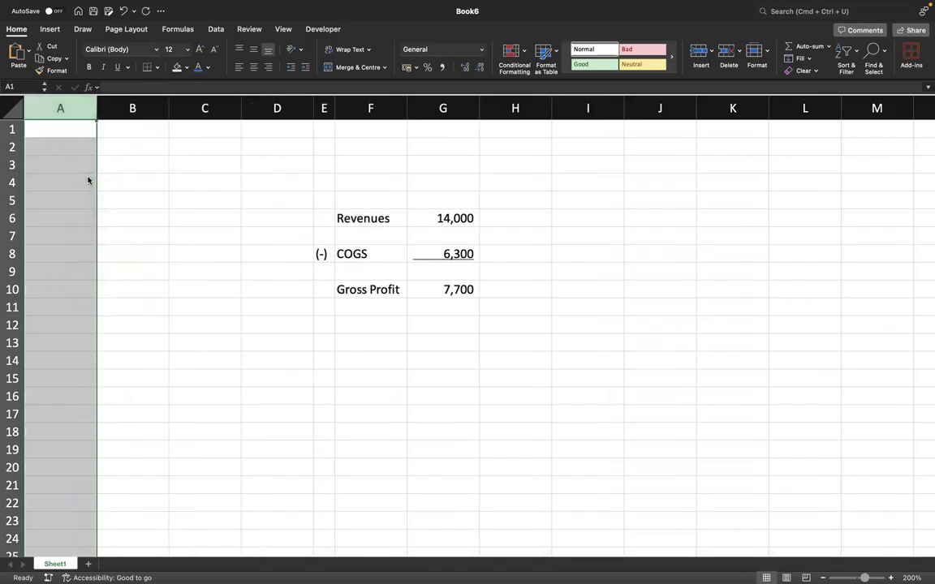
Copy the (-) sign beside COGS to E12
{"action": "left_click", "coordinate": [321, 254]}
{"action": "key", "text": "super+c"}
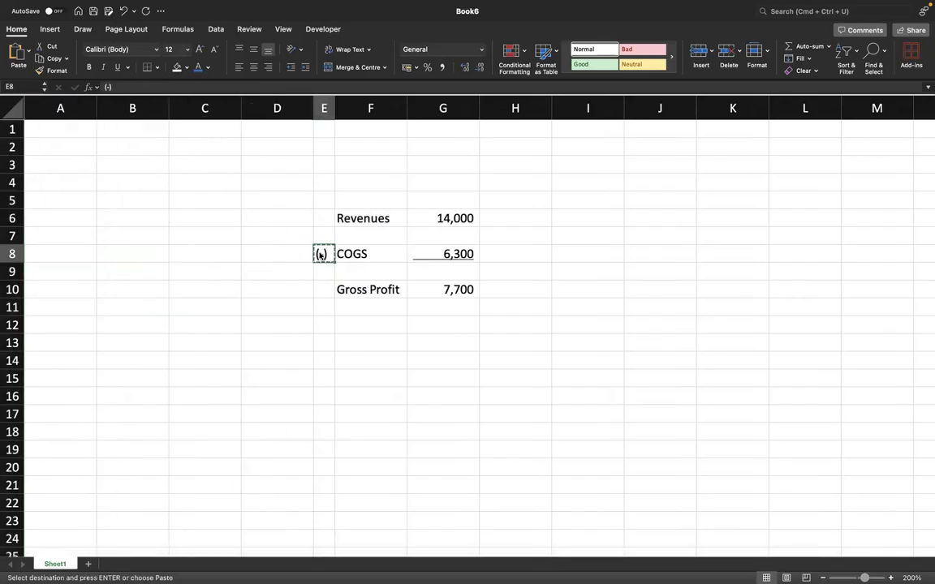
{"action": "key", "text": "Down"}
{"action": "key", "text": "Down"}
{"action": "key", "text": "Down"}
{"action": "key", "text": "Down"}
{"action": "key", "text": "Return"}
Label F12 as Opex, enter 2800 in G12 and underline the amount
{"action": "key", "text": "Right"}
{"action": "type", "text": "Opex"}
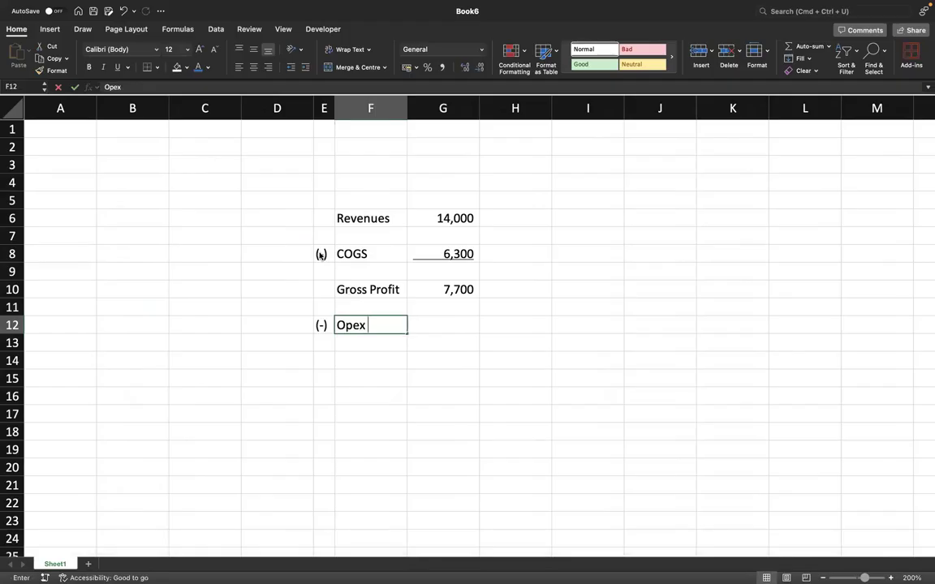
{"action": "key", "text": "Tab"}
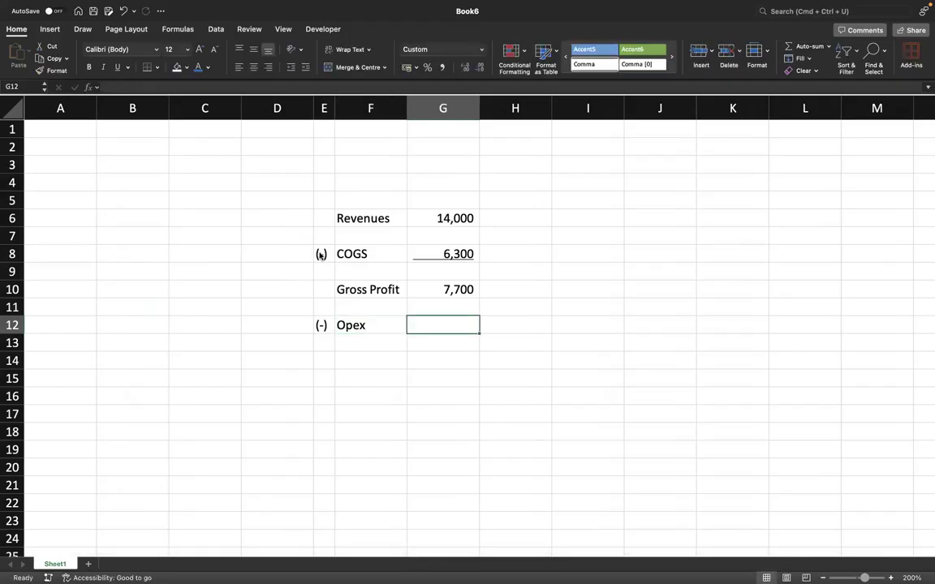
{"action": "type", "text": "2800"}
{"action": "key", "text": "Return"}
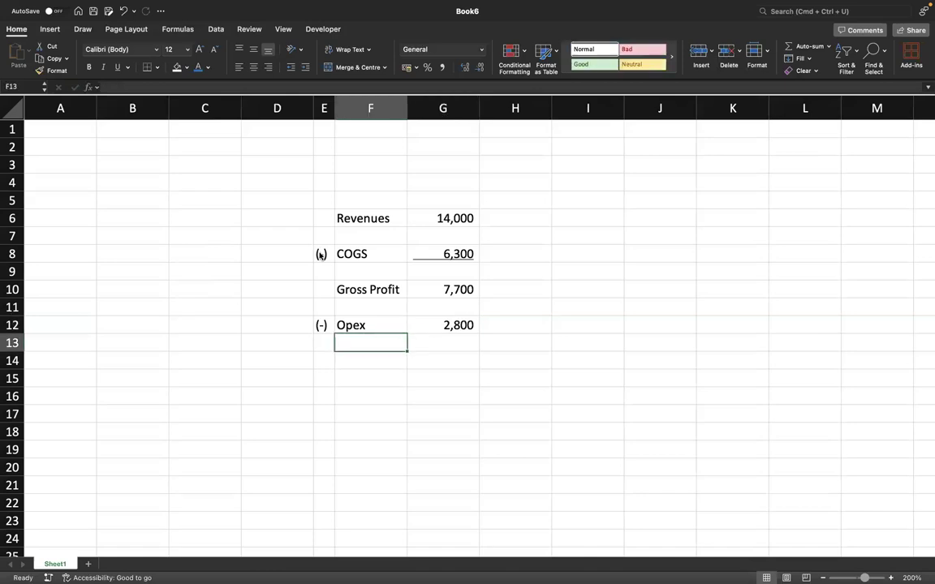
{"action": "key", "text": "Up"}
{"action": "key", "text": "Right"}
{"action": "key", "text": "super+u"}
Add an EBITDA row with the label in F14 and a formula in G14 subtracting Opex from Gross Profit
{"action": "key", "text": "Down"}
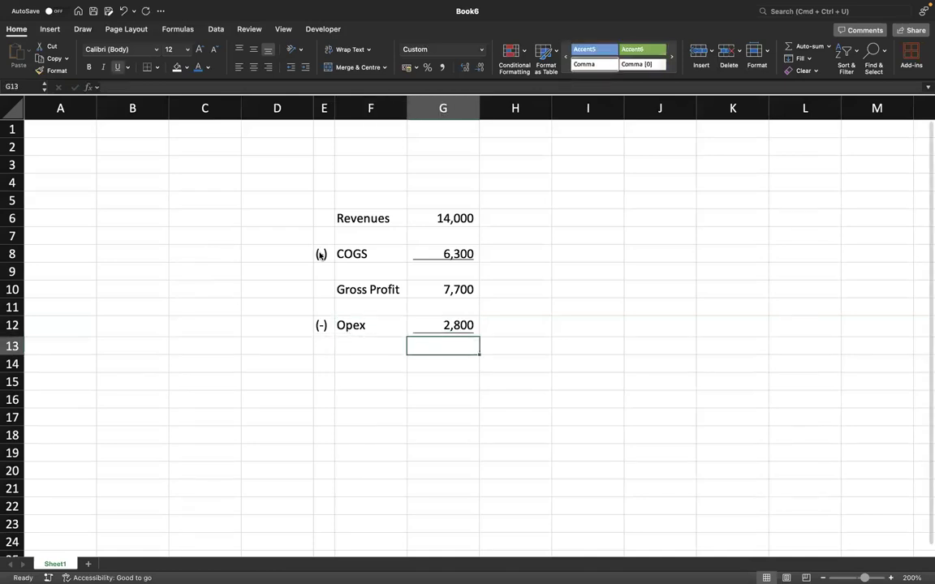
{"action": "key", "text": "Down"}
{"action": "key", "text": "Left"}
{"action": "type", "text": "EBITDA"}
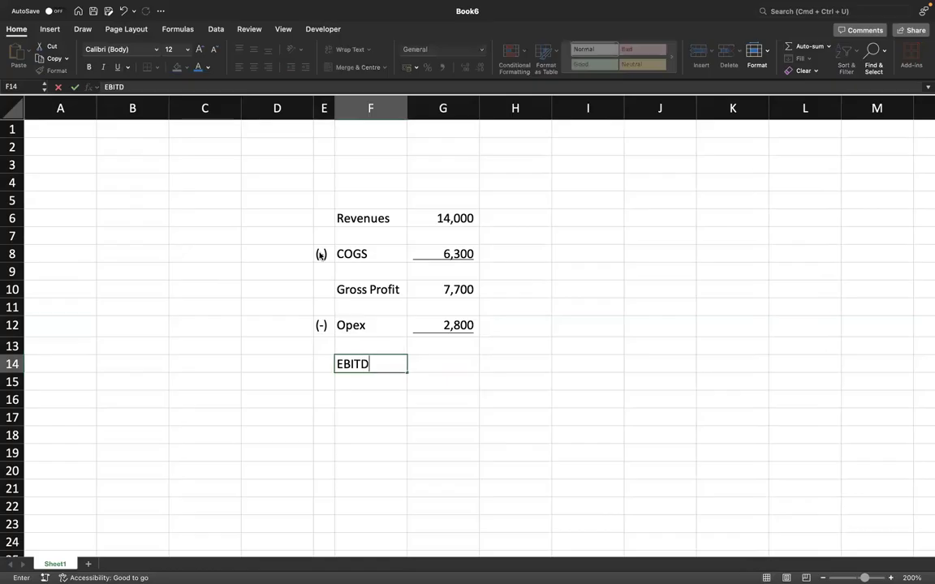
{"action": "key", "text": "Tab"}
{"action": "type", "text": "="}
{"action": "key", "text": "Up"}
{"action": "key", "text": "Up"}
{"action": "key", "text": "Up"}
{"action": "key", "text": "Up"}
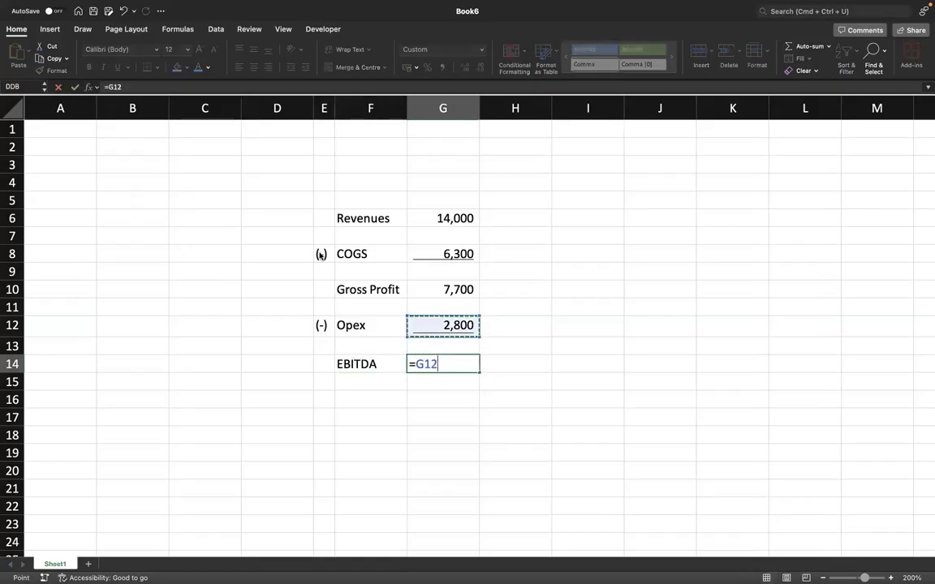
{"action": "type", "text": "-"}
{"action": "key", "text": "Up"}
{"action": "key", "text": "Up"}
{"action": "key", "text": "Return"}
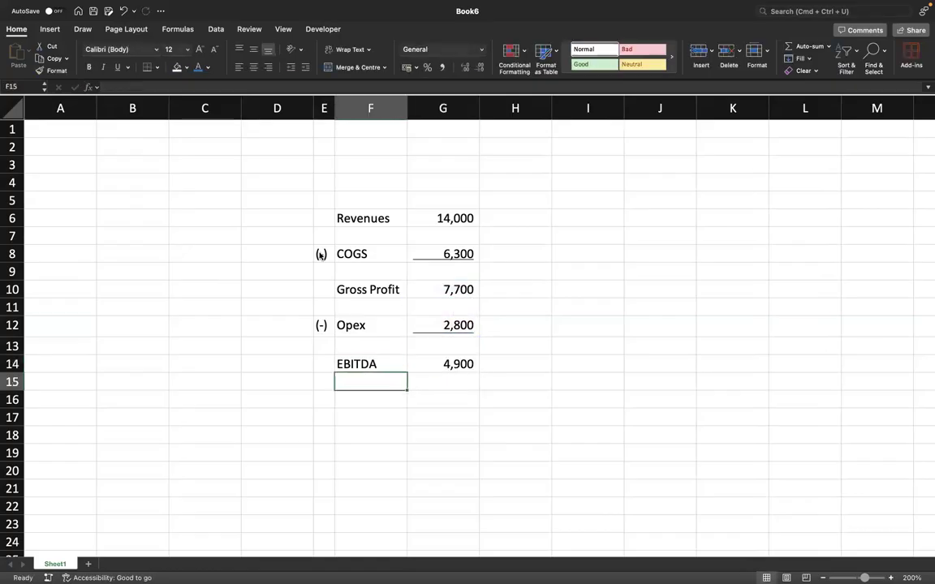
Copy the (-) sign beside Opex to E16
{"action": "key", "text": "Left"}
{"action": "key", "text": "Up"}
{"action": "key", "text": "Up"}
{"action": "key", "text": "Up"}
{"action": "key", "text": "super+c"}
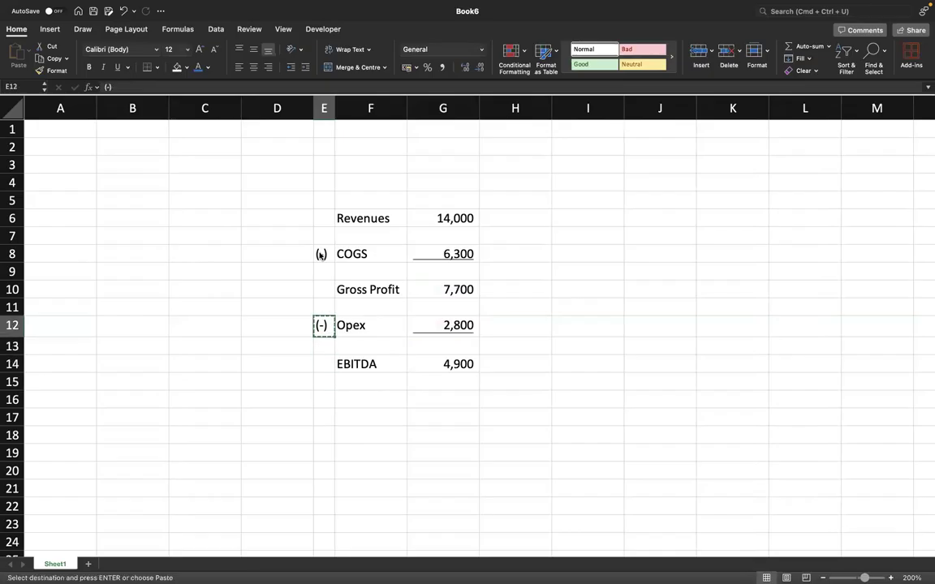
{"action": "key", "text": "Down"}
{"action": "key", "text": "Down"}
{"action": "key", "text": "Down"}
{"action": "key", "text": "Down"}
{"action": "key", "text": "super+v"}
Label F16 as Depreciation, enter 1,900 in G16 and underline the amount
{"action": "key", "text": "Right"}
{"action": "type", "text": "Deprecia"}
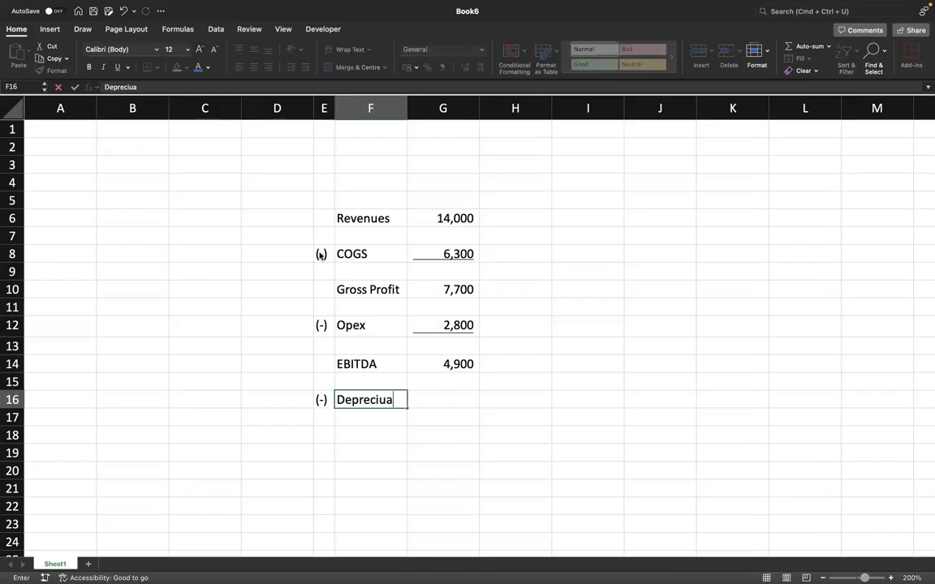
{"action": "type", "text": "tion"}
{"action": "key", "text": "Right"}
{"action": "type", "text": "1,900"}
{"action": "key", "text": "Return"}
{"action": "key", "text": "Up"}
{"action": "key", "text": "Right"}
{"action": "key", "text": "super+u"}
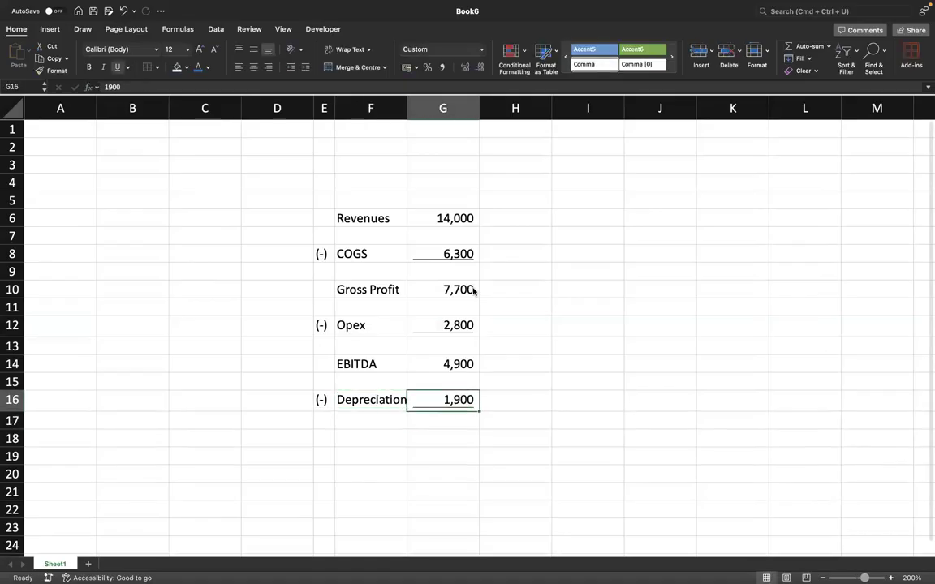
Add an EBIT row with the label in F18 and the formula =G14-G16 in G18
{"action": "key", "text": "Down"}
{"action": "key", "text": "Down"}
{"action": "key", "text": "Left"}
{"action": "type", "text": "E"}
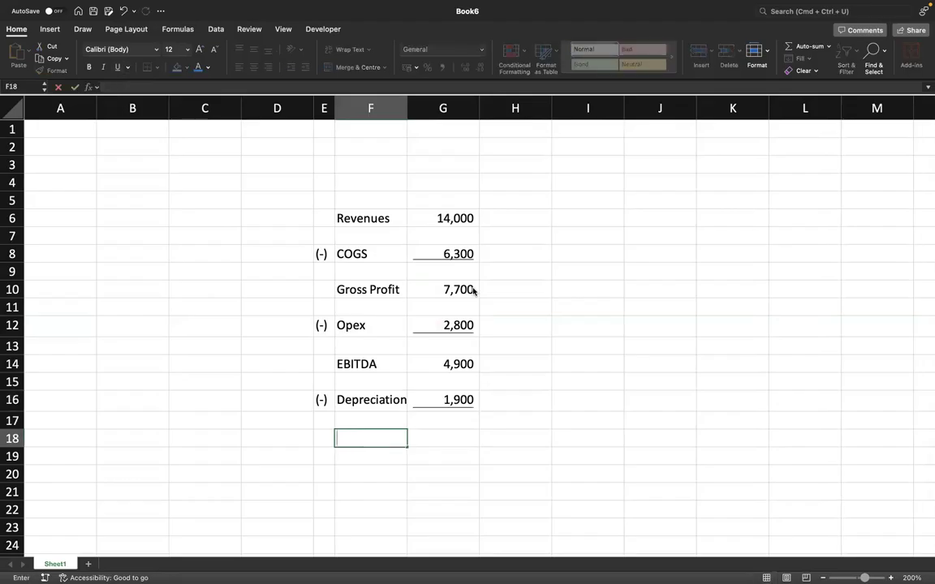
{"action": "type", "text": "BIT"}
{"action": "key", "text": "Right"}
{"action": "type", "text": "="}
{"action": "key", "text": "Up"}
{"action": "key", "text": "Up"}
{"action": "key", "text": "Up"}
{"action": "key", "text": "Up"}
{"action": "type", "text": "-"}
{"action": "key", "text": "Up"}
{"action": "key", "text": "Up"}
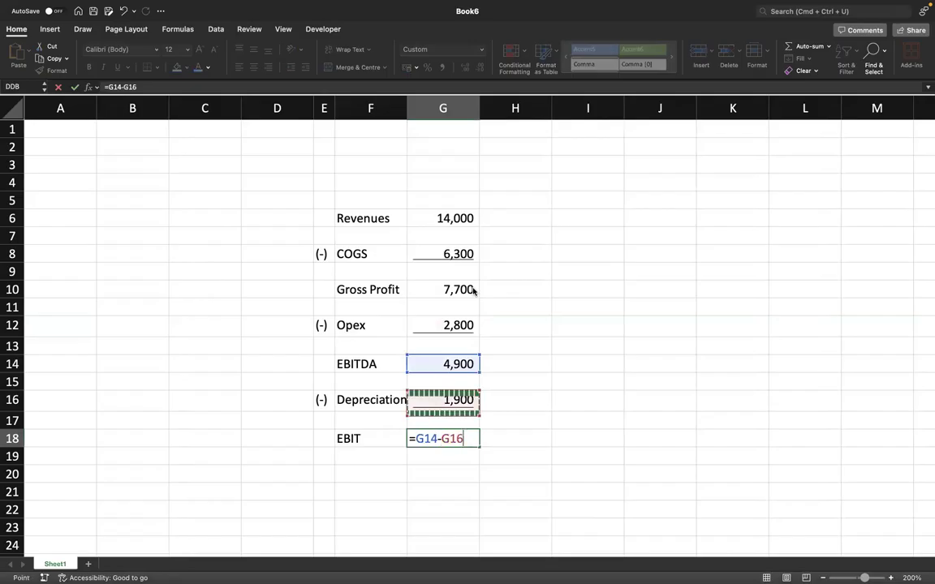
{"action": "key", "text": "Return"}
Copy the (-) sign beside Depreciation to E20
{"action": "key", "text": "Left"}
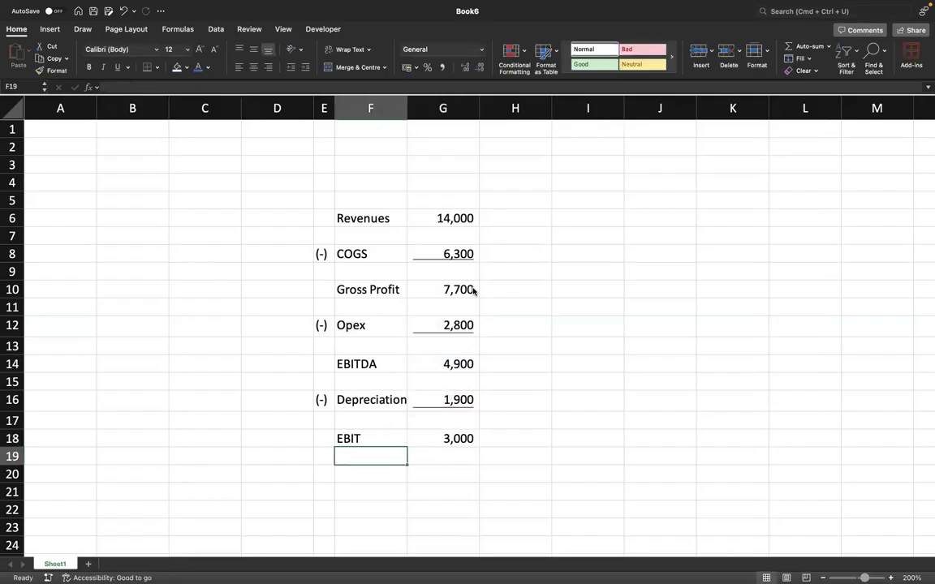
{"action": "key", "text": "Left"}
{"action": "key", "text": "Up"}
{"action": "key", "text": "Up"}
{"action": "key", "text": "Up"}
{"action": "key", "text": "super+c"}
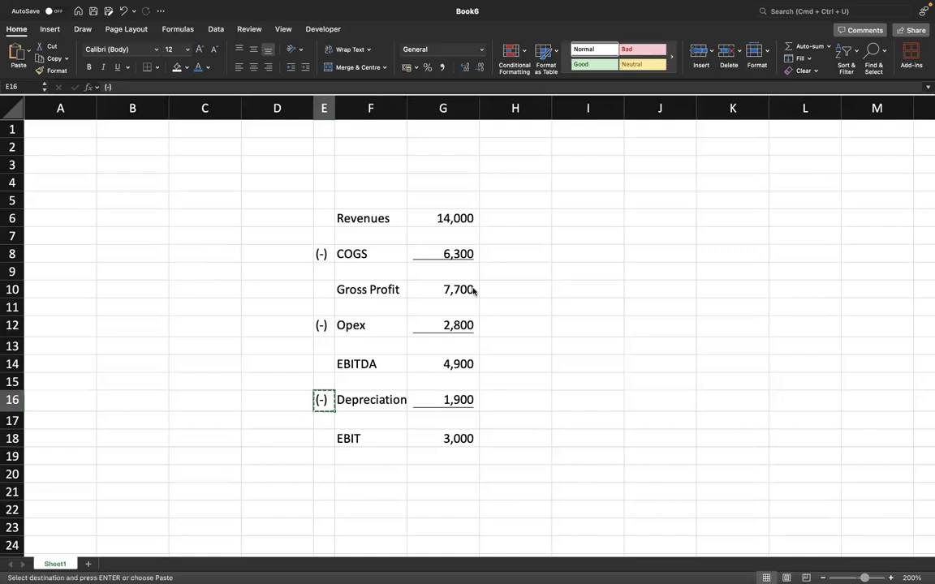
{"action": "key", "text": "Down"}
{"action": "key", "text": "Down"}
{"action": "key", "text": "Down"}
{"action": "key", "text": "Down"}
{"action": "key", "text": "Up"}
{"action": "key", "text": "Right"}
{"action": "key", "text": "Down"}
{"action": "key", "text": "Left"}
{"action": "key", "text": "Return"}
Label F20 as Interest
{"action": "key", "text": "Right"}
{"action": "type", "text": "Intrere"}
{"action": "key", "text": "BackSpace"}
{"action": "key", "text": "BackSpace"}
{"action": "key", "text": "BackSpace"}
{"action": "key", "text": "BackSpace"}
{"action": "type", "text": "etre"}
{"action": "key", "text": "BackSpace"}
{"action": "key", "text": "BackSpace"}
{"action": "key", "text": "BackSpace"}
{"action": "type", "text": "rest"}
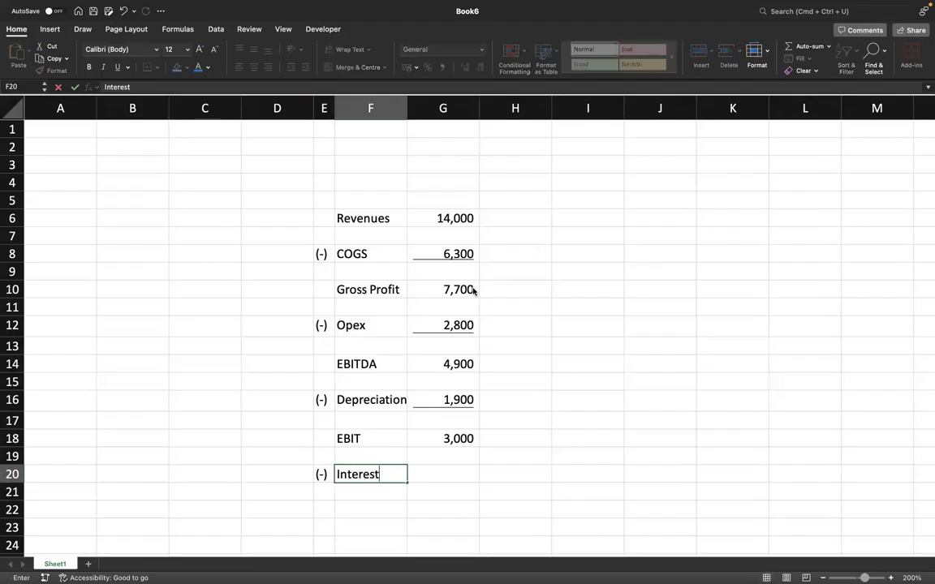
Enter 500 in G20 as the interest amount and underline it
{"action": "key", "text": "Right"}
{"action": "type", "text": "500"}
{"action": "key", "text": "Left"}
{"action": "key", "text": "Right"}
{"action": "key", "text": "super+u"}
Label F22 as PBT, two rows below Interest
{"action": "key", "text": "Down"}
{"action": "key", "text": "Down"}
{"action": "key", "text": "Left"}
{"action": "type", "text": "PBT"}
{"action": "key", "text": "Right"}
{"action": "type", "text": "=G20"}
{"action": "key", "text": "Escape"}
{"action": "type", "text": "="}
{"action": "key", "text": "Up"}
{"action": "key", "text": "Up"}
{"action": "key", "text": "Up"}
{"action": "key", "text": "Up"}
{"action": "type", "text": "-"}
{"action": "key", "text": "Up"}
{"action": "key", "text": "Return"}
Calculate PBT in G22 with the formula =G18-G20
{"action": "key", "text": "Up"}
{"action": "key", "text": "Right"}
{"action": "type", "text": "="}
{"action": "key", "text": "Up"}
{"action": "key", "text": "Up"}
{"action": "key", "text": "Up"}
{"action": "key", "text": "Up"}
{"action": "type", "text": "-"}
{"action": "key", "text": "Up"}
{"action": "key", "text": "Up"}
{"action": "key", "text": "Return"}
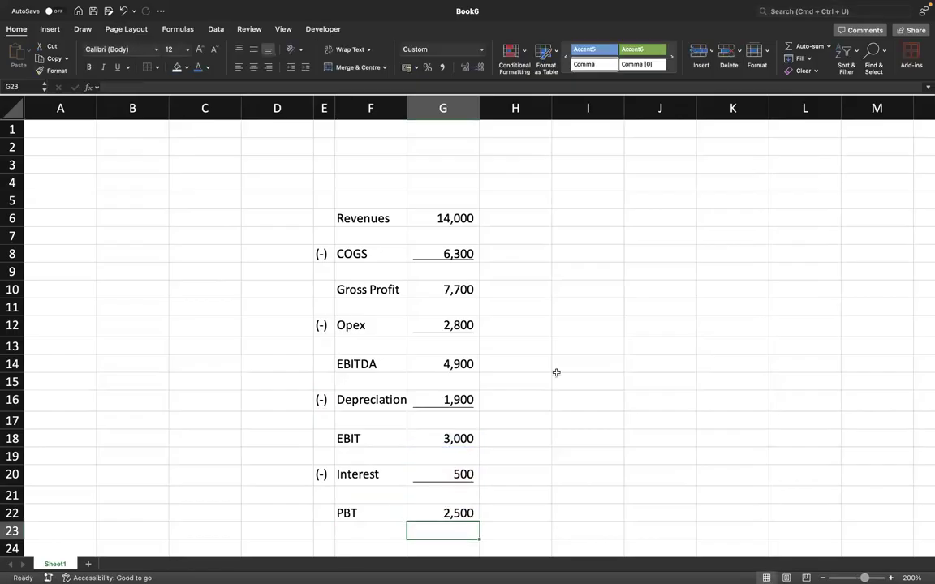
Copy the (-) sign beside Interest to E24
{"action": "scroll", "coordinate": [390, 452], "scroll_direction": "down", "scroll_amount": 3}
{"action": "left_click", "coordinate": [323, 422]}
{"action": "key", "text": "super+c"}
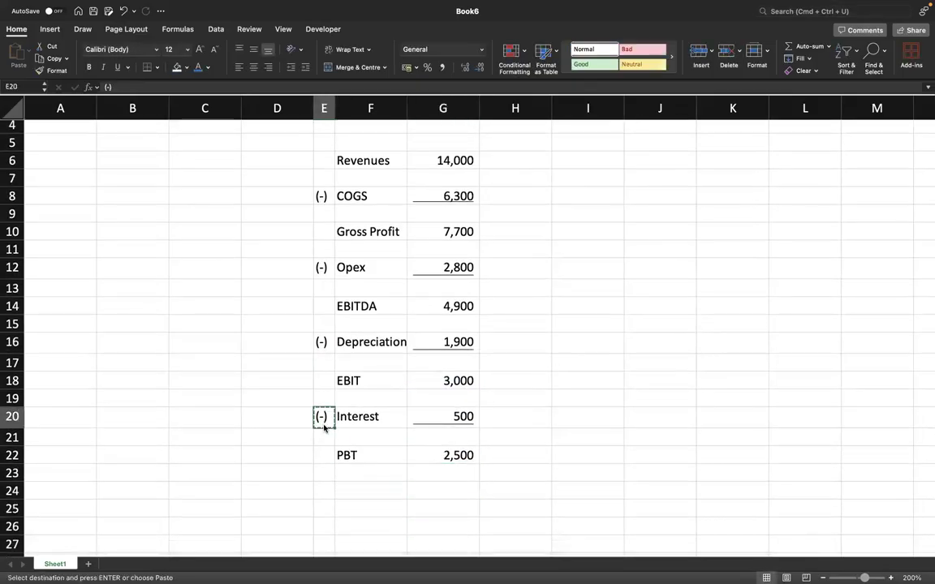
{"action": "key", "text": "Down"}
{"action": "key", "text": "Down"}
{"action": "key", "text": "Down"}
{"action": "key", "text": "Down"}
{"action": "key", "text": "Return"}
Label F24 as Taxes
{"action": "key", "text": "Right"}
{"action": "type", "text": "Ya"}
{"action": "key", "text": "BackSpace"}
{"action": "key", "text": "BackSpace"}
{"action": "type", "text": "Taxes"}
{"action": "key", "text": "Tab"}
Enter 1,000 in G24 as the taxes amount and underline it
{"action": "type", "text": "100"}
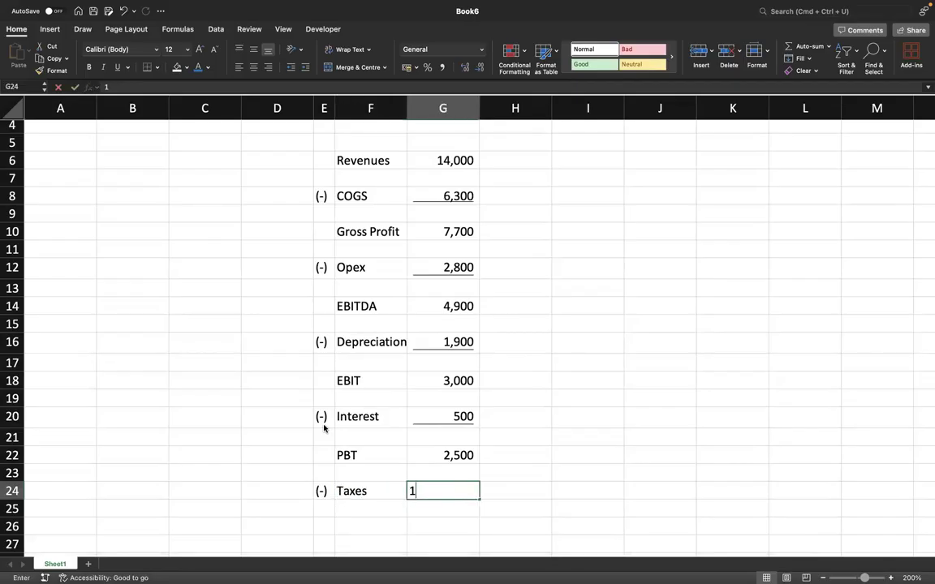
{"action": "key", "text": "Return"}
{"action": "key", "text": "Up"}
{"action": "key", "text": "Right"}
{"action": "type", "text": "1000"}
{"action": "key", "text": "Return"}
{"action": "key", "text": "Up"}
Label F26 as PAT, two rows below Taxes
{"action": "key", "text": "Down"}
{"action": "key", "text": "Down"}
{"action": "key", "text": "Left"}
{"action": "type", "text": "{PA"}
{"action": "key", "text": "BackSpace"}
{"action": "key", "text": "BackSpace"}
{"action": "key", "text": "BackSpace"}
{"action": "type", "text": "PA"}
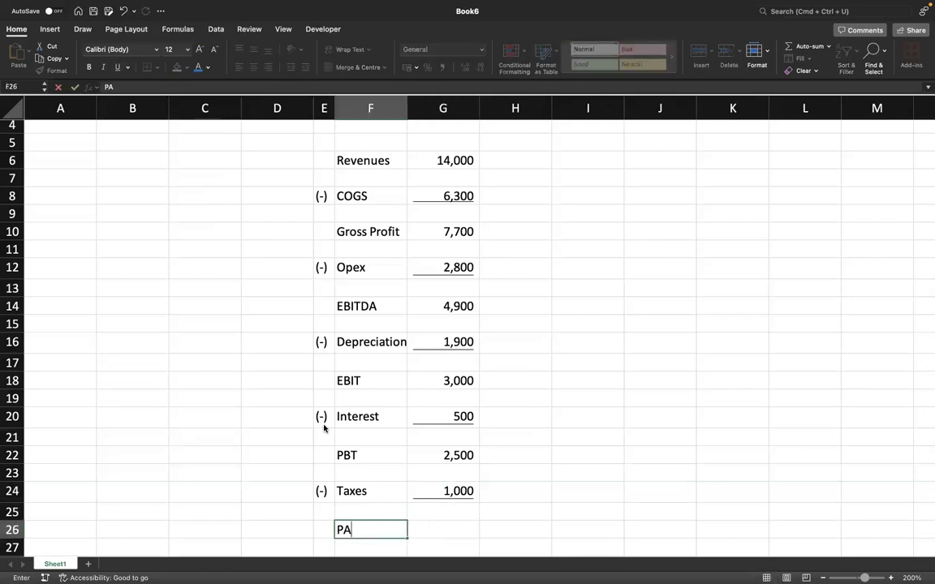
Calculate PAT in G26 with the formula =G22-G24
{"action": "key", "text": "Tab"}
{"action": "type", "text": "="}
{"action": "key", "text": "Up"}
{"action": "key", "text": "Up"}
{"action": "key", "text": "Up"}
{"action": "key", "text": "Up"}
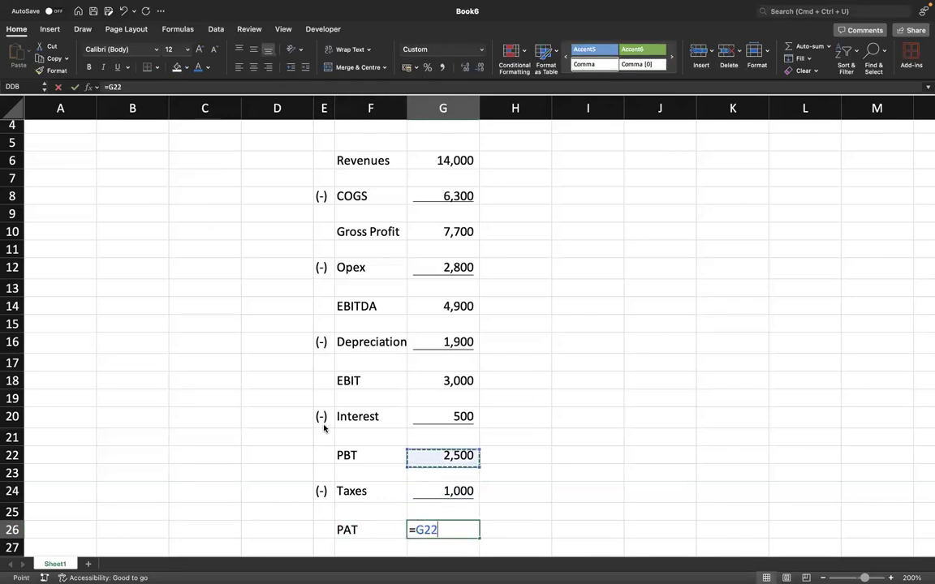
{"action": "type", "text": "-"}
{"action": "key", "text": "Up"}
{"action": "key", "text": "Up"}
{"action": "key", "text": "Return"}
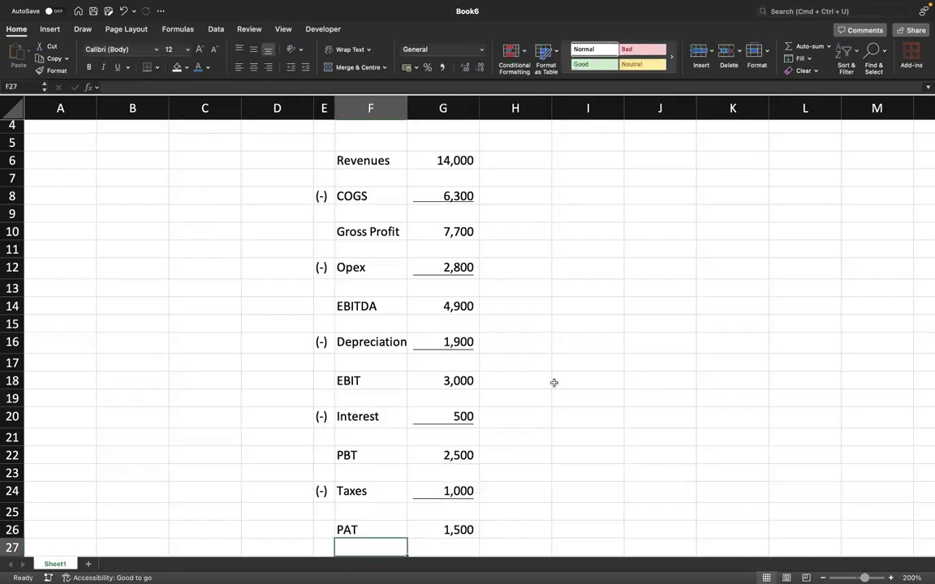
Number the year columns 1 to 5 across G3:K3 and make row 3 bold
{"action": "scroll", "coordinate": [439, 202], "scroll_direction": "up", "scroll_amount": 3}
{"action": "left_click", "coordinate": [414, 162]}
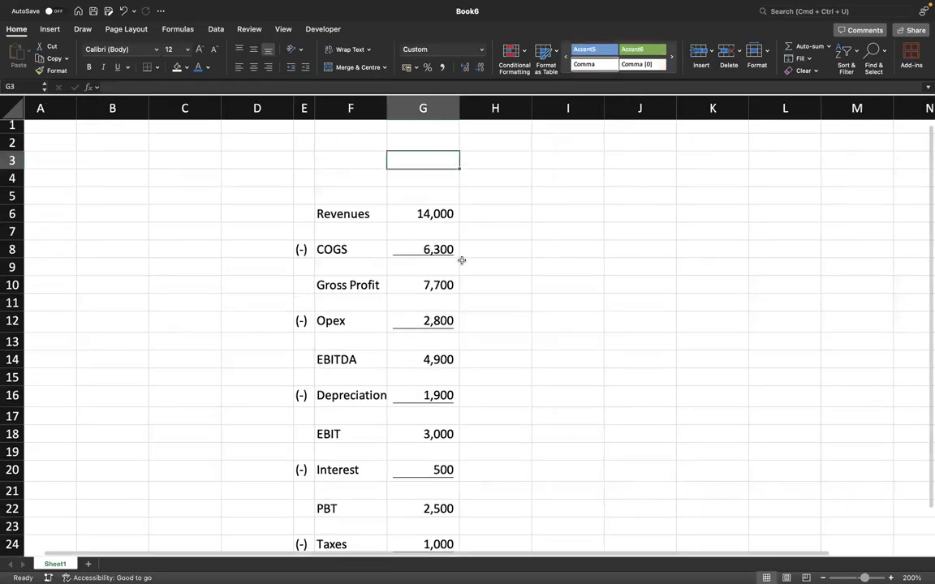
{"action": "type", "text": "1"}
{"action": "key", "text": "Tab"}
{"action": "type", "text": "2"}
{"action": "key", "text": "Tab"}
{"action": "type", "text": "3"}
{"action": "key", "text": "Tab"}
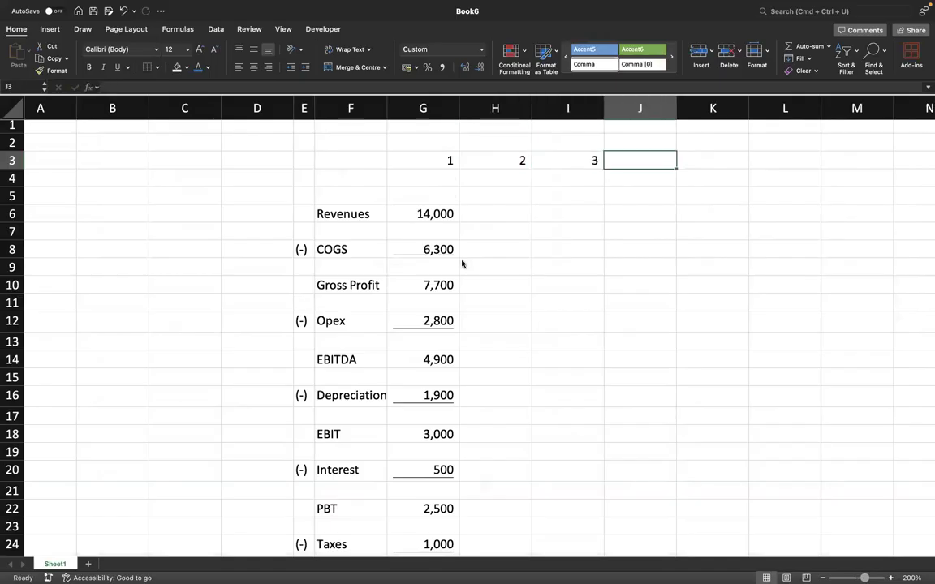
{"action": "type", "text": "4"}
{"action": "key", "text": "Tab"}
{"action": "type", "text": "5"}
{"action": "key", "text": "Tab"}
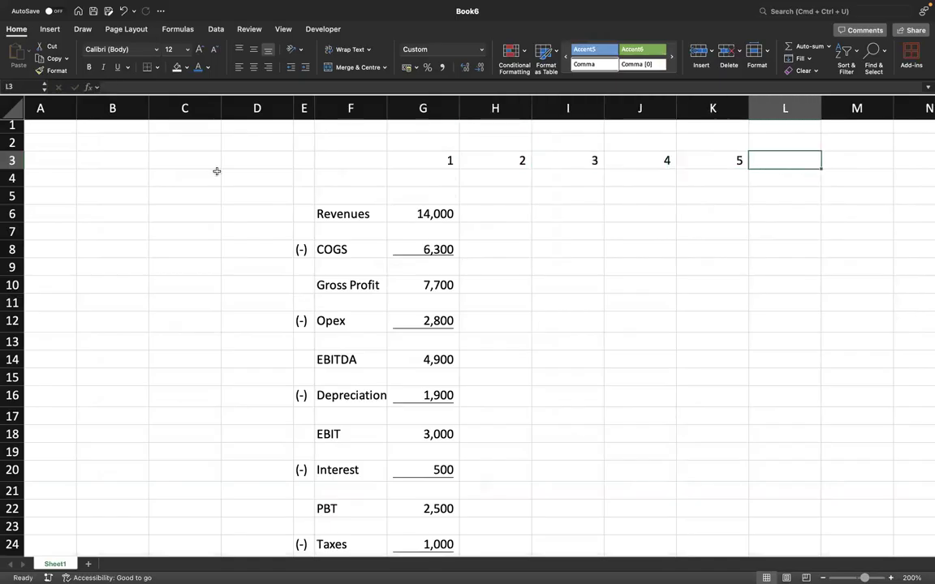
{"action": "left_click", "coordinate": [6, 161]}
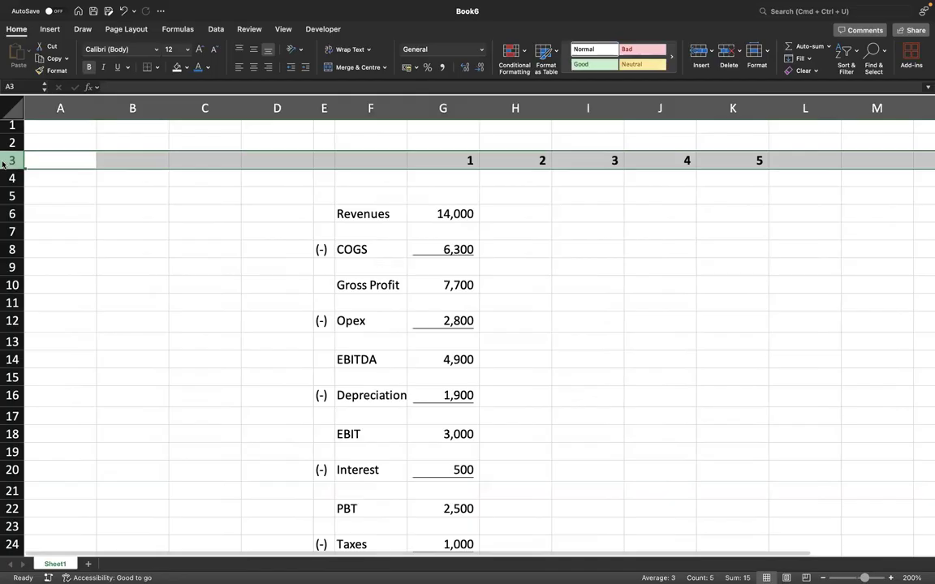
{"action": "left_click", "coordinate": [581, 292]}
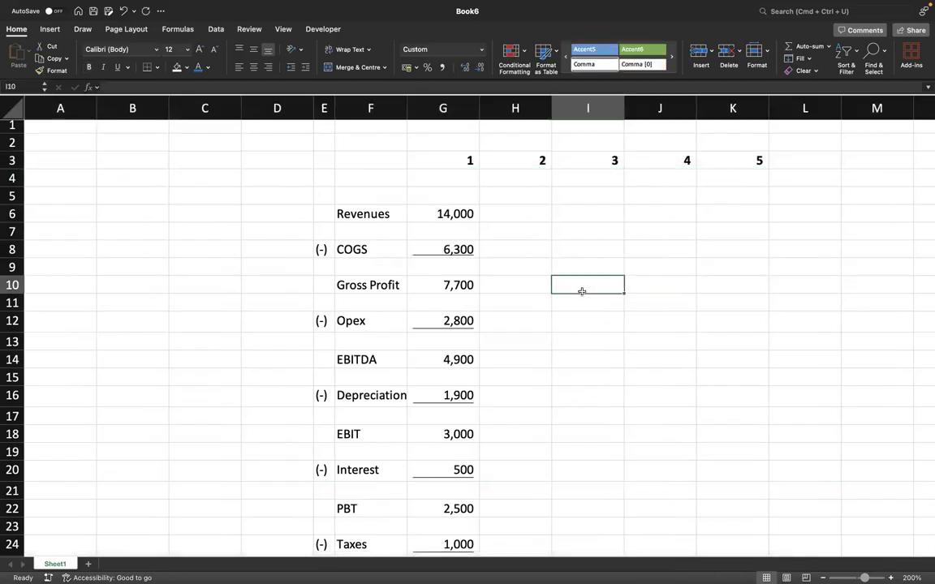
Enter a 24% growth rate in C6 beside Revenues, with yellow fill and blue text
{"action": "left_click", "coordinate": [203, 212]}
{"action": "type", "text": "24%"}
{"action": "key", "text": "Return"}
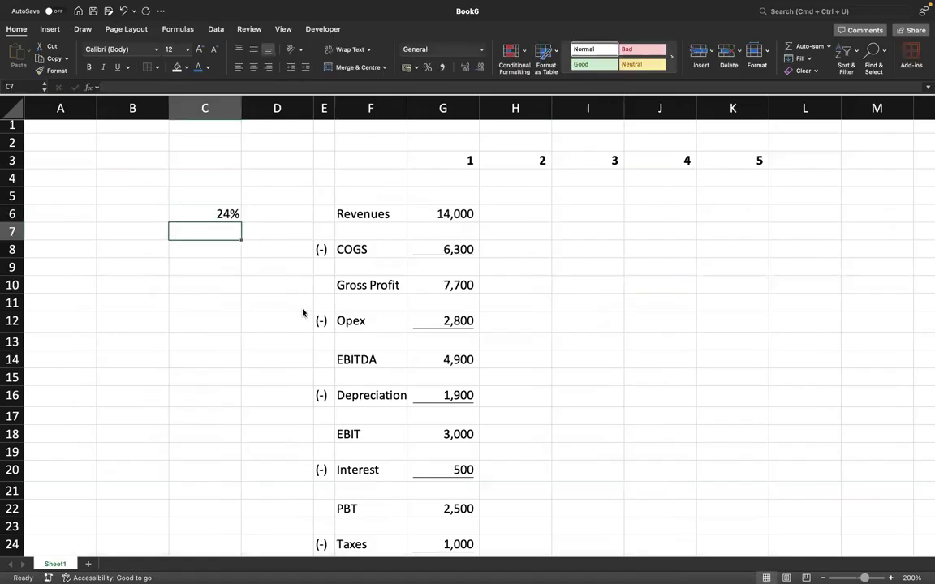
{"action": "left_click", "coordinate": [213, 212]}
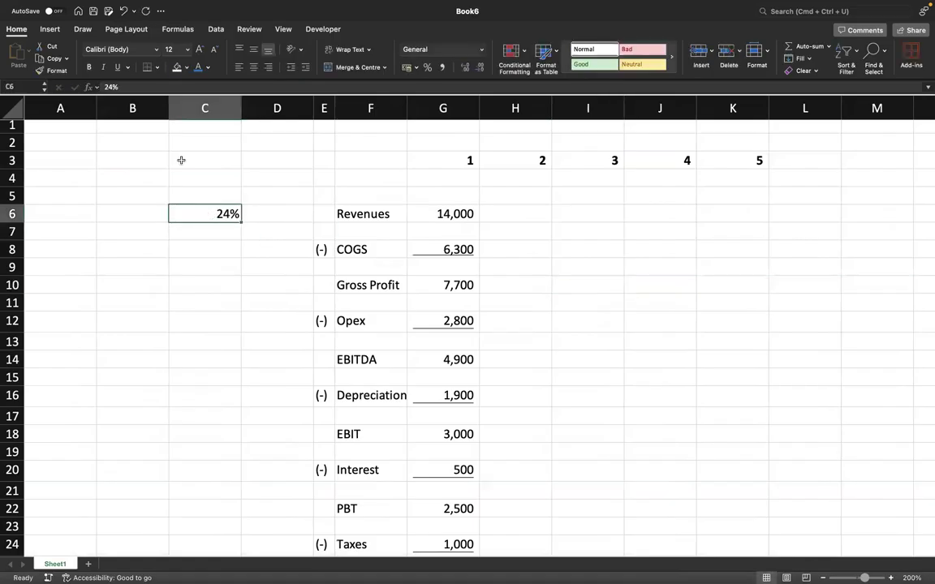
{"action": "left_click", "coordinate": [187, 67]}
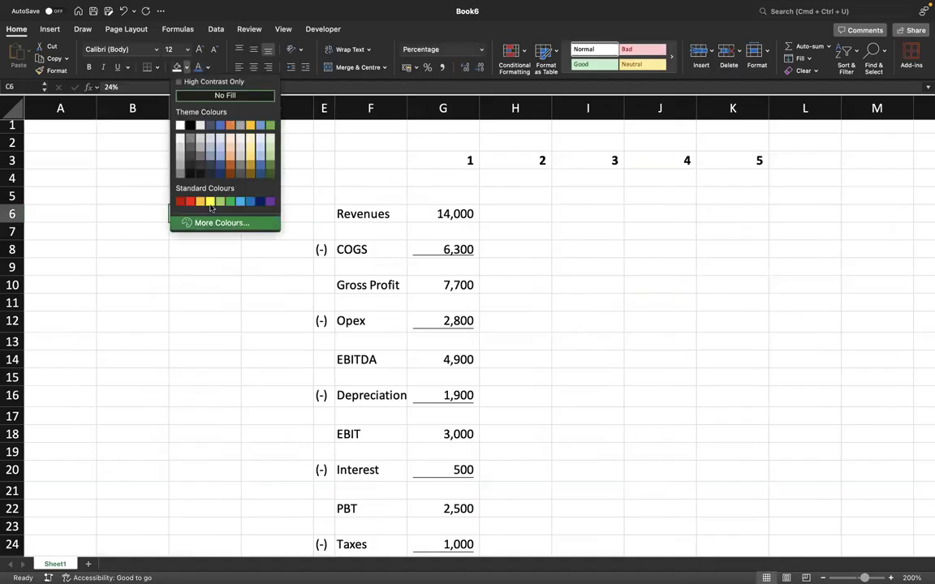
{"action": "left_click", "coordinate": [210, 203]}
{"action": "left_click", "coordinate": [597, 323]}
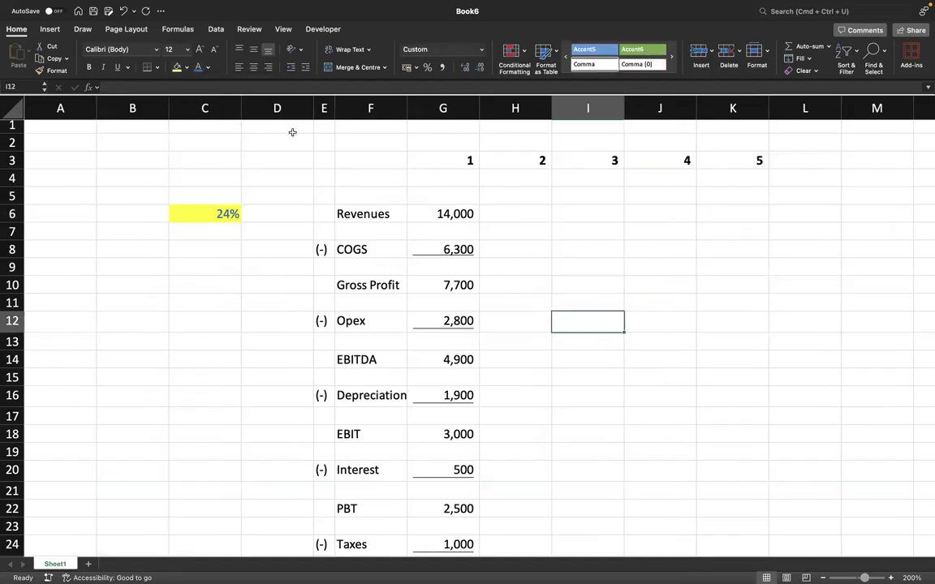
Narrow column C to fit the 24% growth rate
{"action": "left_click", "coordinate": [205, 108]}
{"action": "left_click_drag", "start_coordinate": [241, 108], "coordinate": [200, 109]}
{"action": "left_click", "coordinate": [530, 235]}
Calculate year 2 revenue in H6 with the formula =G6*(1+C6)
{"action": "left_click", "coordinate": [465, 219]}
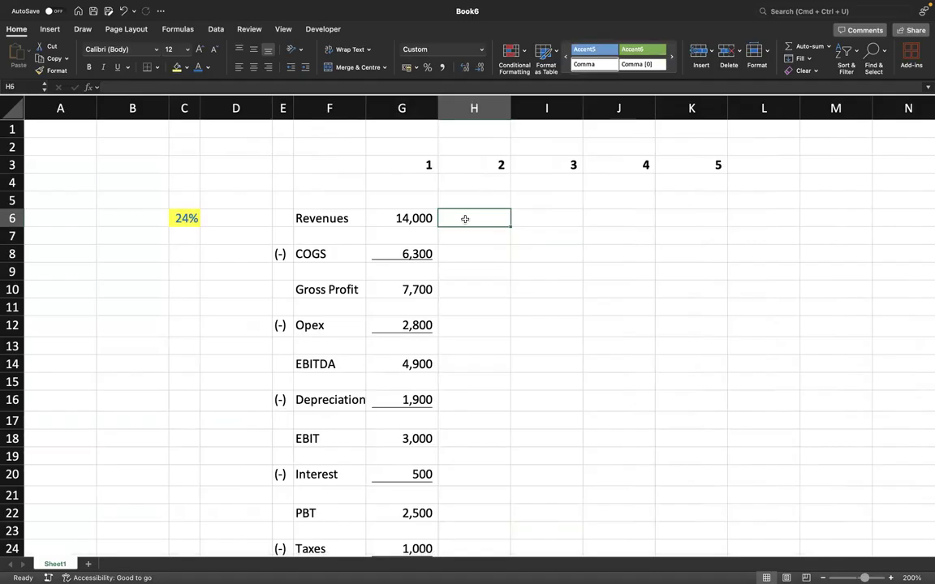
{"action": "type", "text": "="}
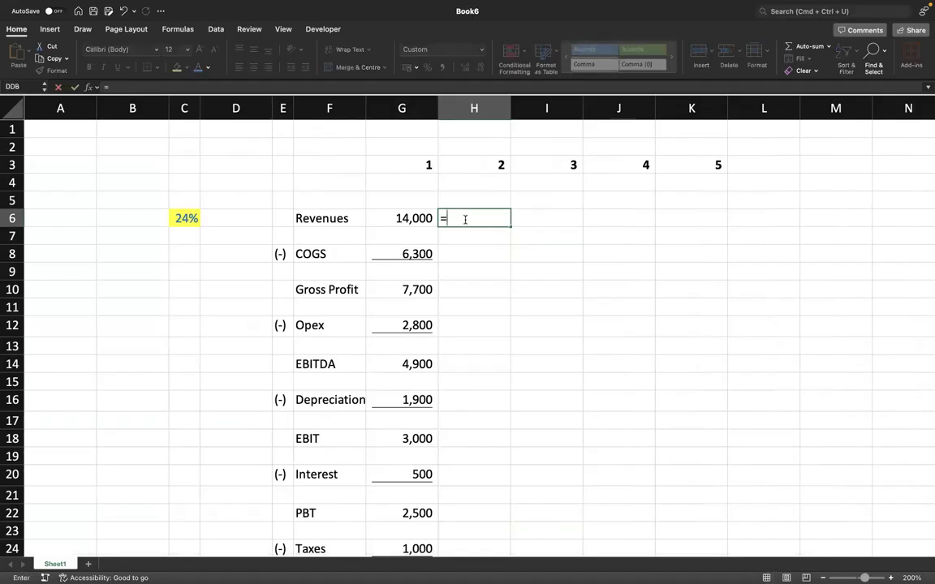
{"action": "key", "text": "Left"}
{"action": "type", "text": "*"}
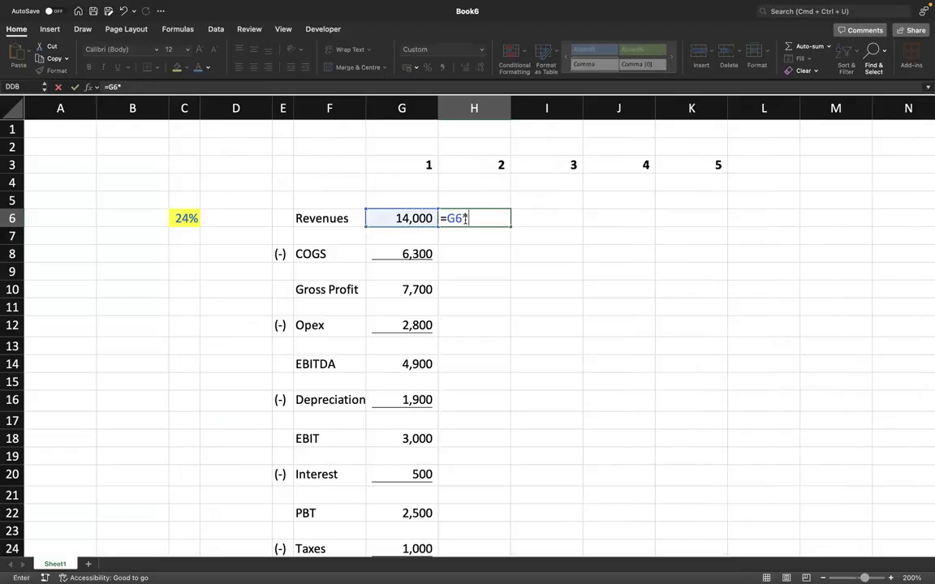
{"action": "type", "text": "(1+"}
{"action": "key", "text": "Left"}
{"action": "key", "text": "Left"}
{"action": "key", "text": "Left"}
{"action": "key", "text": "Left"}
{"action": "key", "text": "Left"}
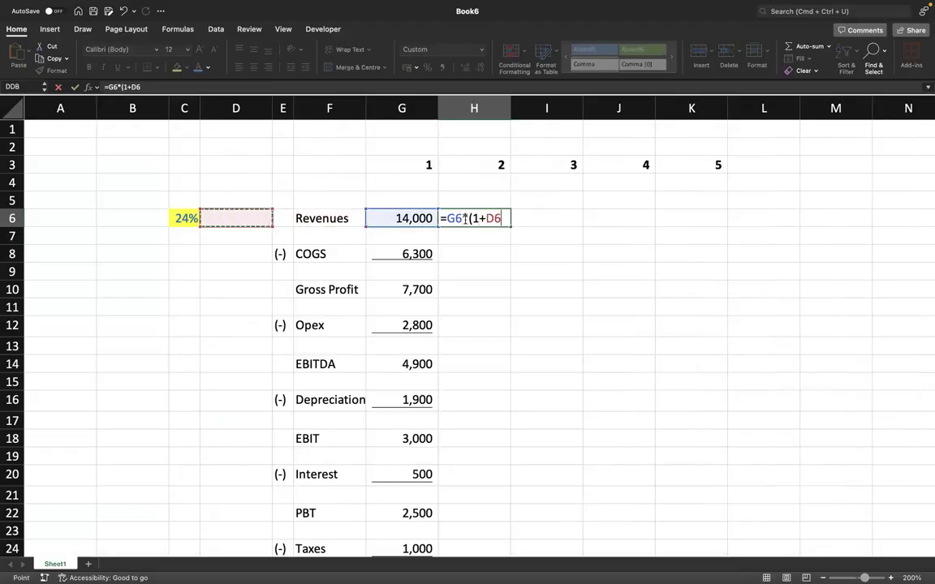
{"action": "type", "text": ")"}
{"action": "key", "text": "ctrl+Return"}
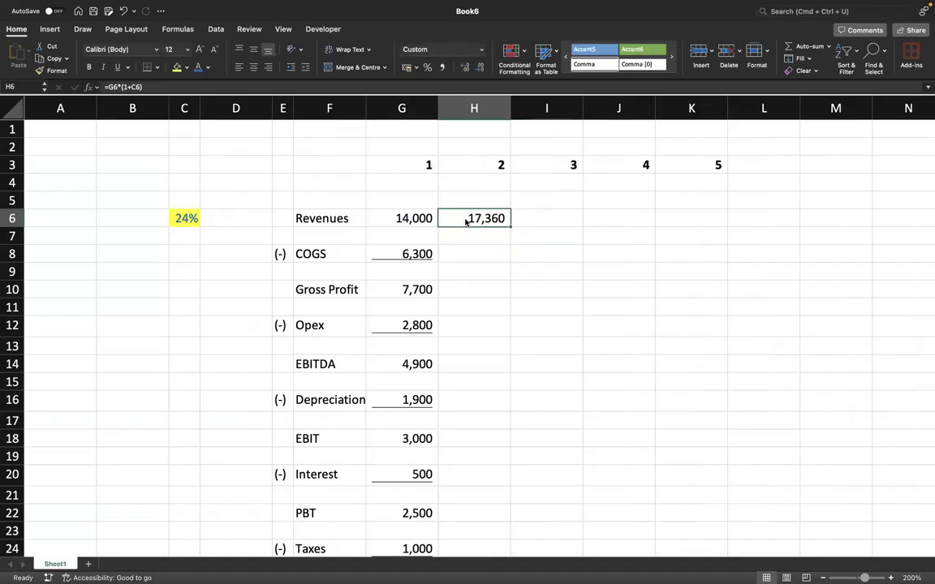
Make the growth rate reference in the H6 formula absolute as $C$6
{"action": "left_click", "coordinate": [134, 88]}
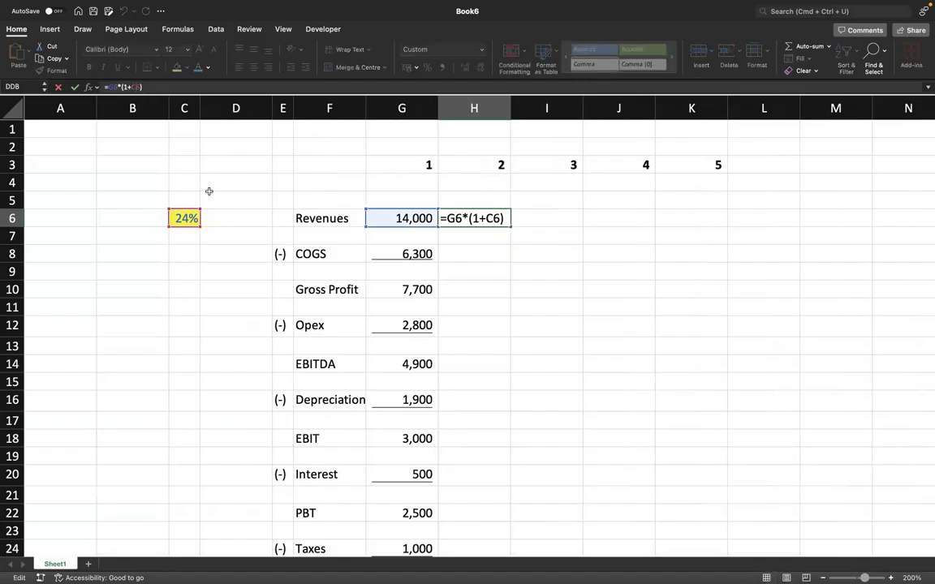
{"action": "key", "text": "F4"}
{"action": "key", "text": "Return"}
{"action": "key", "text": "Up"}
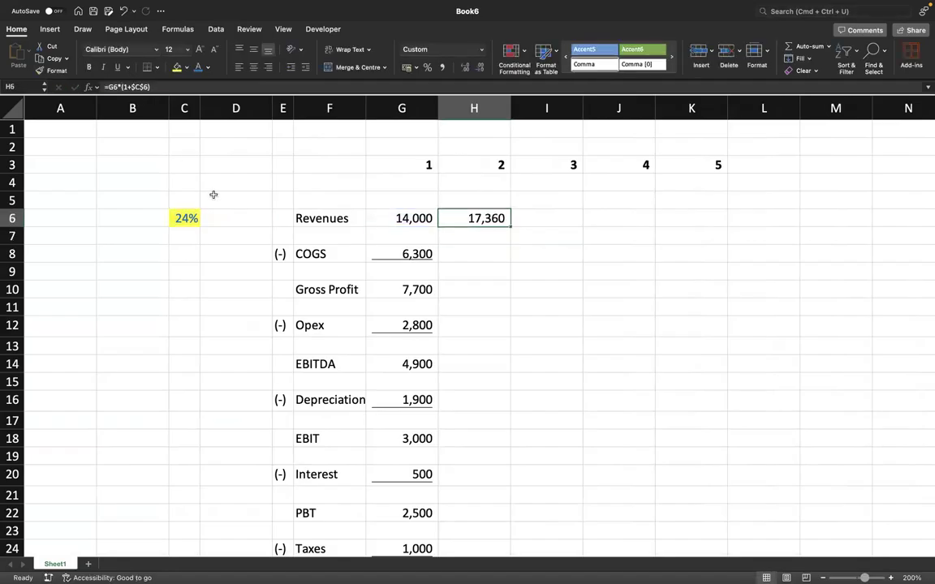
Fill the H6 revenue formula across through K6, clearing the extra value from L6
{"action": "left_click_drag", "start_coordinate": [510, 227], "coordinate": [767, 219]}
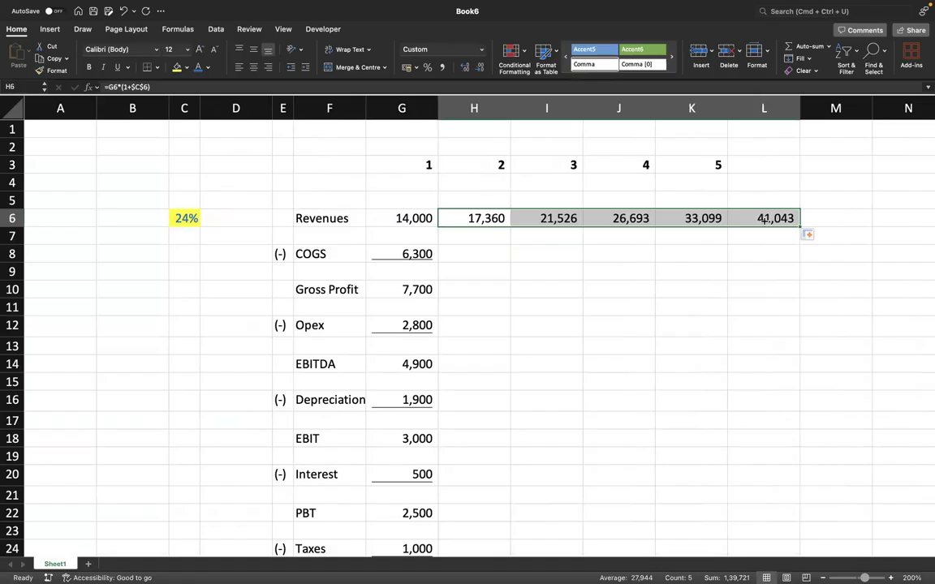
{"action": "left_click", "coordinate": [768, 219]}
{"action": "key", "text": "Delete"}
{"action": "left_click", "coordinate": [745, 308]}
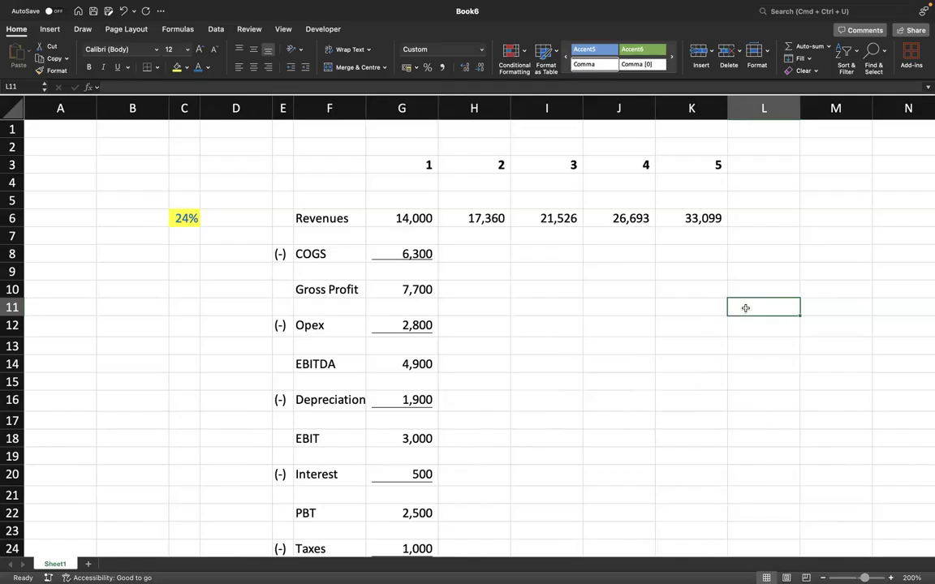
Calculate the gross margin in G11 with =G10/G6, formatted as a percentage in blue 9-point text
{"action": "left_click", "coordinate": [407, 305]}
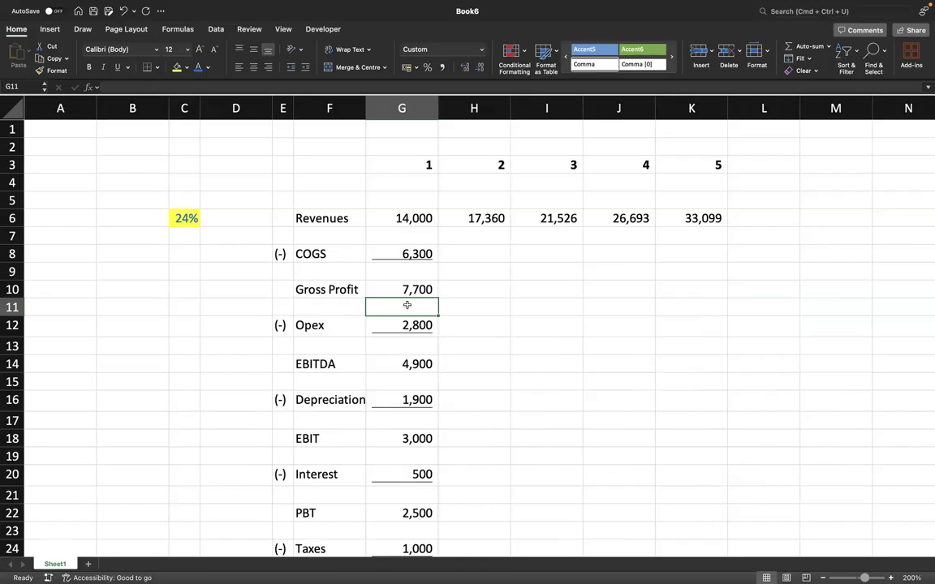
{"action": "type", "text": "=G10/"}
{"action": "key", "text": "Up"}
{"action": "key", "text": "Up"}
{"action": "key", "text": "Up"}
{"action": "key", "text": "Up"}
{"action": "key", "text": "Up"}
{"action": "key", "text": "Return"}
{"action": "left_click", "coordinate": [428, 67]}
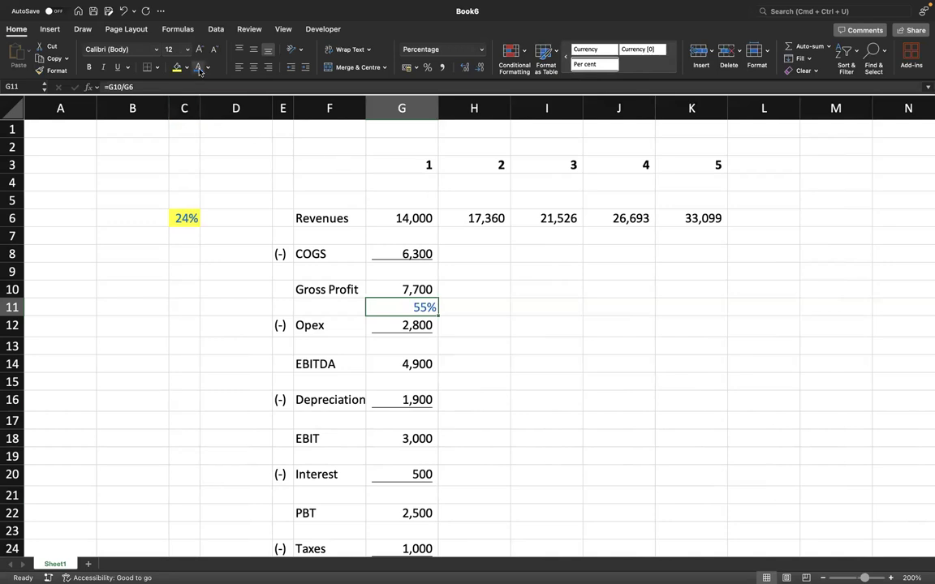
{"action": "left_click", "coordinate": [215, 50]}
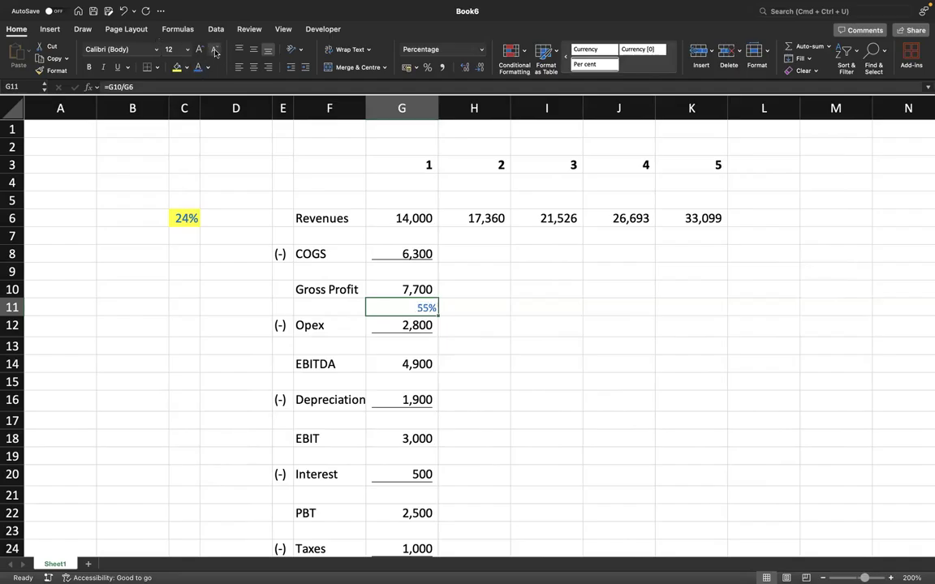
Project the year 2 gross margin in H11 with the formula =G11+1%
{"action": "left_click", "coordinate": [459, 308]}
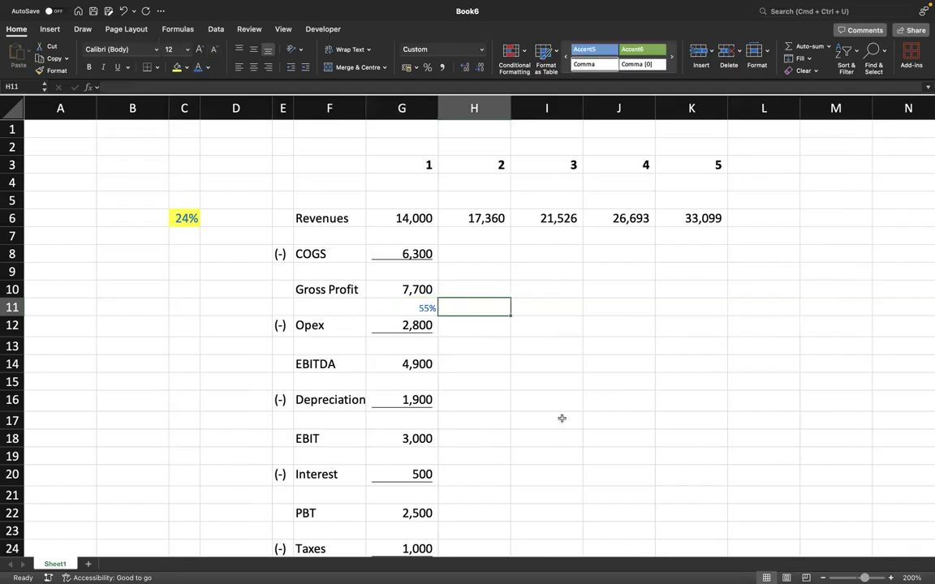
{"action": "type", "text": "="}
{"action": "key", "text": "Left"}
{"action": "type", "text": "+1%"}
{"action": "key", "text": "Return"}
{"action": "key", "text": "Up"}
Copy the formatting of G11 to H11 and fill the H11 margin formula across through K11
{"action": "left_click", "coordinate": [409, 309]}
{"action": "left_click", "coordinate": [56, 71]}
{"action": "left_click", "coordinate": [474, 308]}
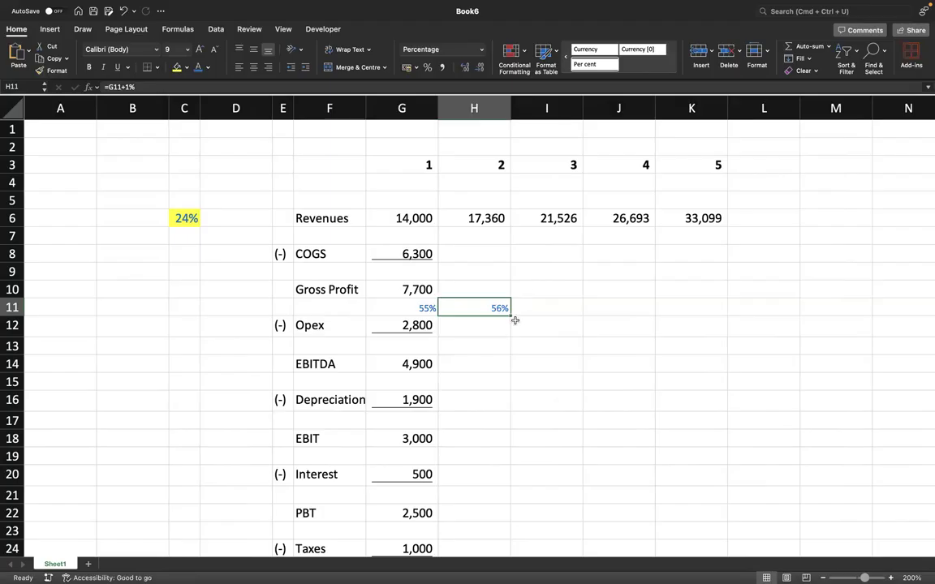
{"action": "left_click_drag", "start_coordinate": [511, 314], "coordinate": [714, 310]}
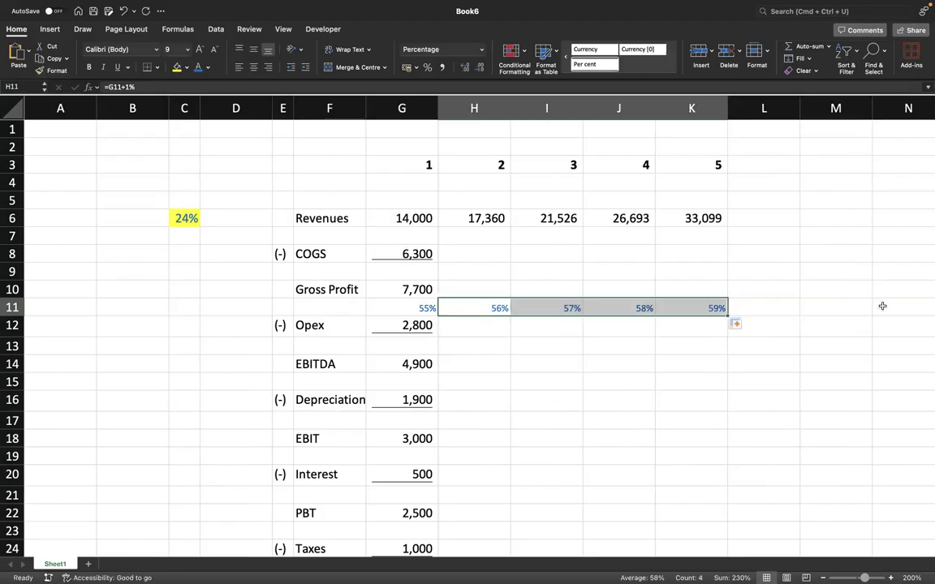
{"action": "left_click", "coordinate": [882, 306]}
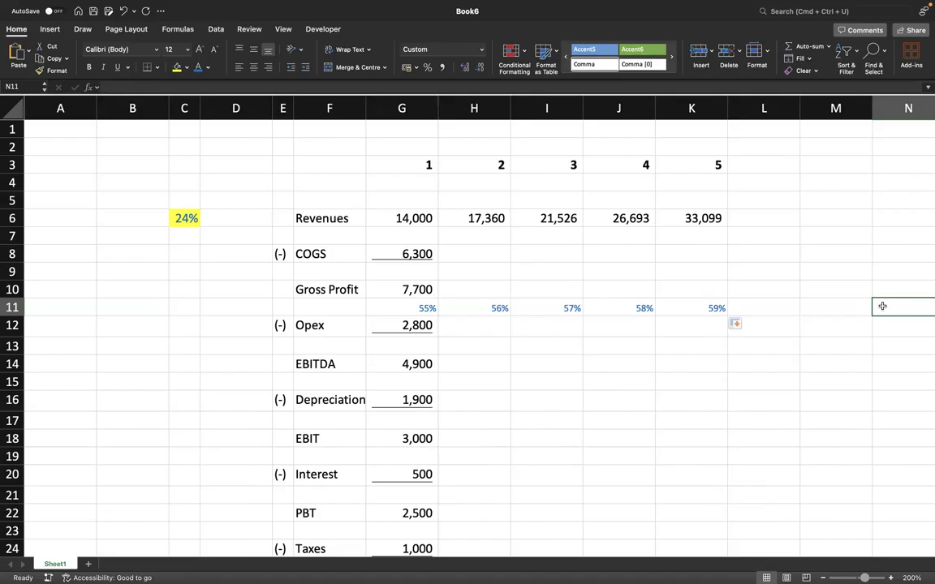
Calculate the year 2 COGS in H8 with the formula =H6*(1-H11)
{"action": "left_click", "coordinate": [472, 254]}
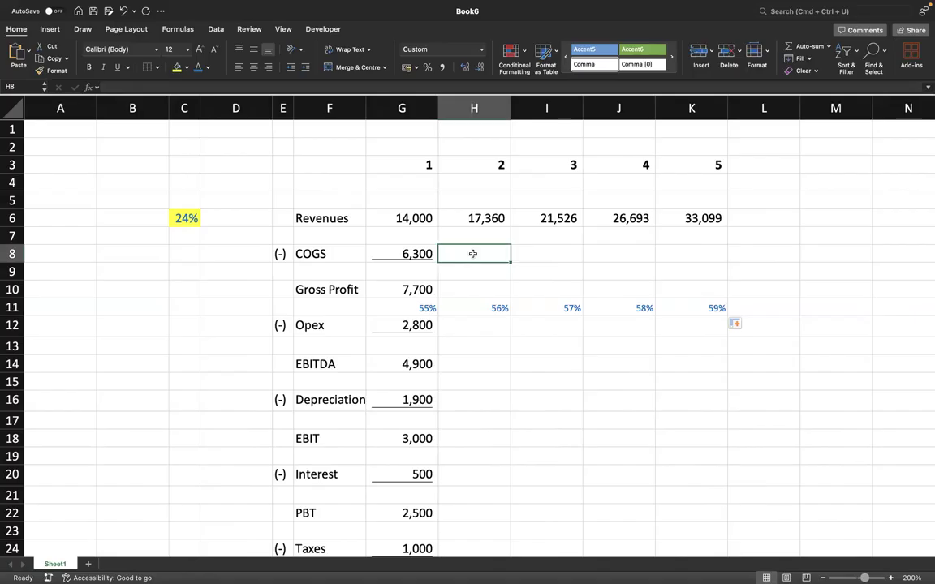
{"action": "type", "text": "="}
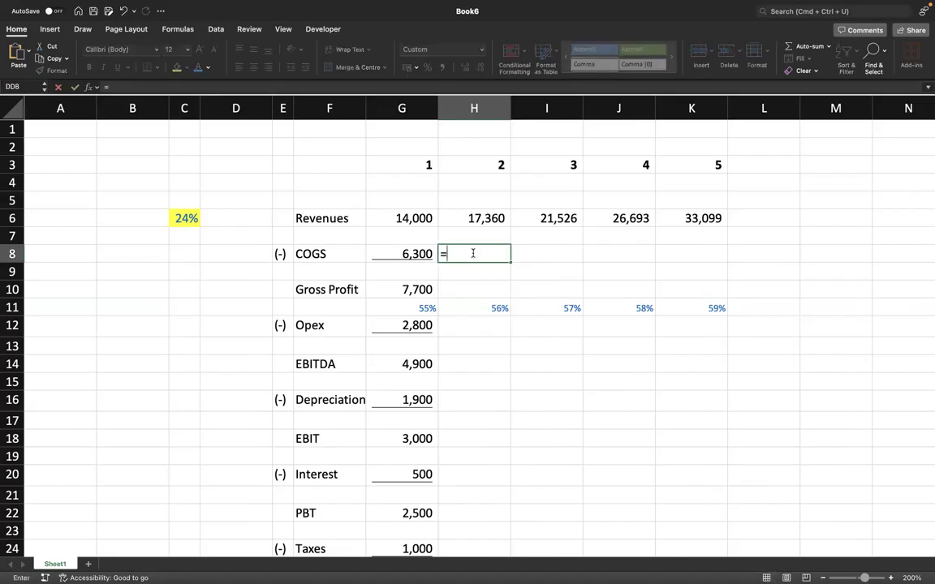
{"action": "type", "text": "H6*(1"}
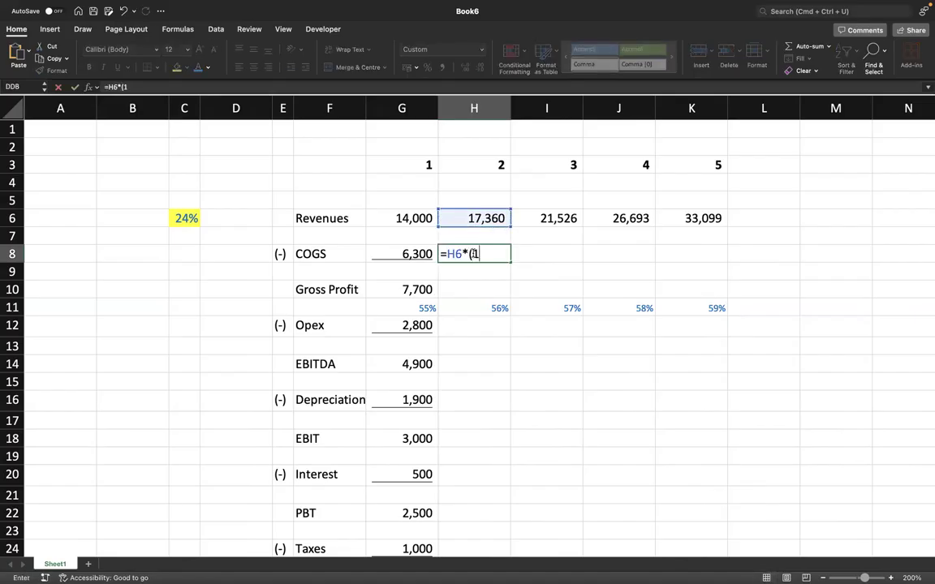
{"action": "type", "text": "-"}
{"action": "key", "text": "Down"}
{"action": "key", "text": "Down"}
{"action": "key", "text": "Down"}
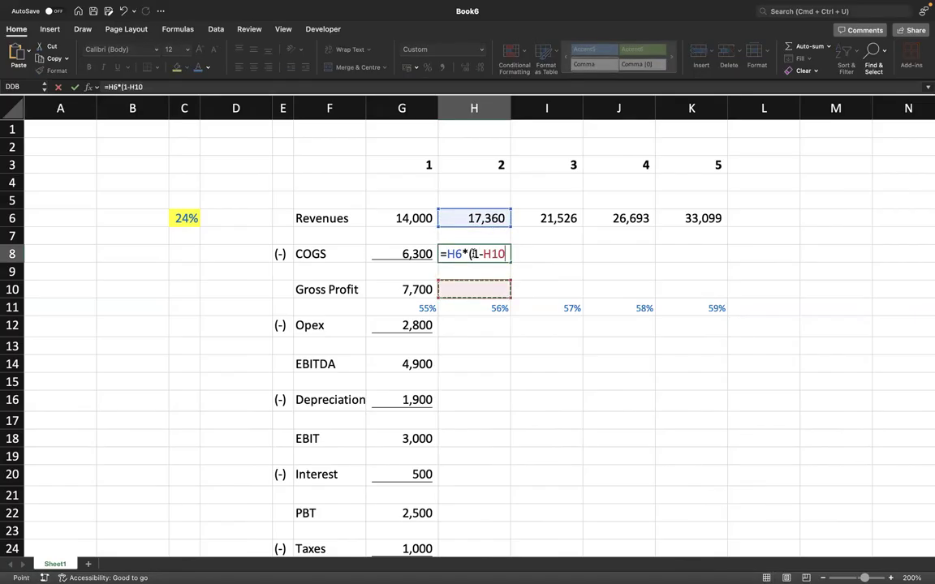
{"action": "type", "text": ")"}
{"action": "key", "text": "ctrl+Return"}
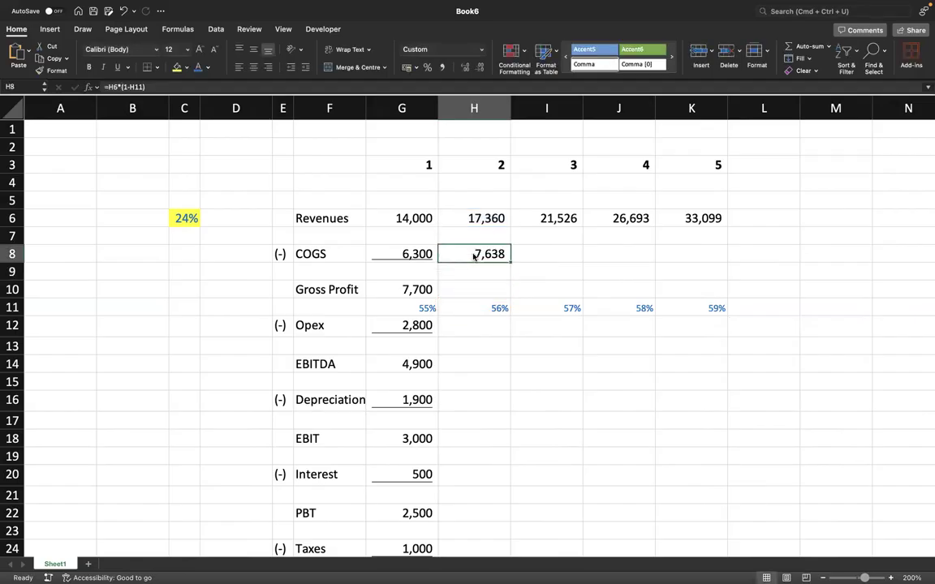
Underline the year 2 COGS value in H8 and fill the formula across through K8
{"action": "key", "text": "super+u"}
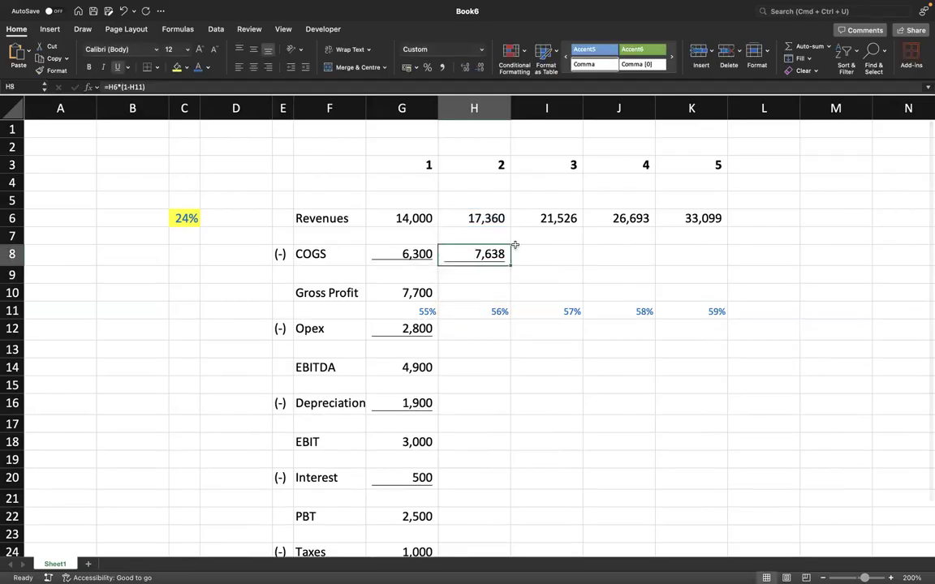
{"action": "left_click_drag", "start_coordinate": [509, 264], "coordinate": [724, 265]}
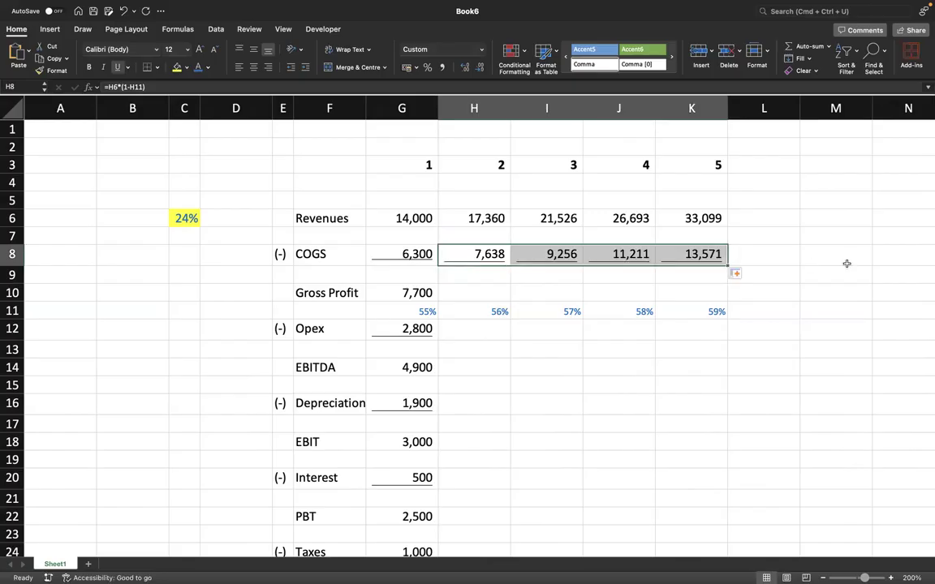
{"action": "left_click", "coordinate": [847, 263]}
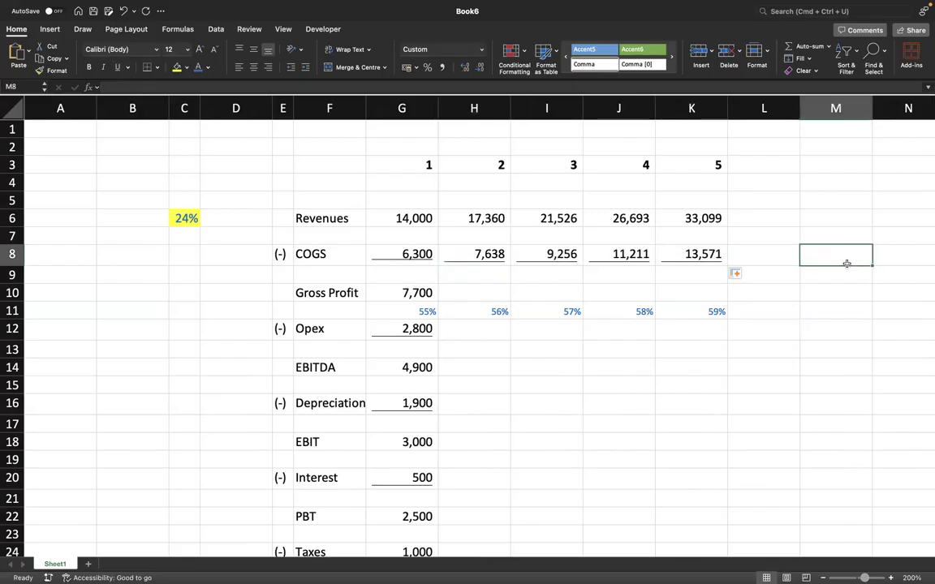
Fill the Gross Profit formula in G10 across through K10
{"action": "key", "text": "Down"}
{"action": "key", "text": "Left"}
{"action": "key", "text": "Left"}
{"action": "key", "text": "Left"}
{"action": "key", "text": "Left"}
{"action": "key", "text": "Left"}
{"action": "key", "text": "Left"}
{"action": "key", "text": "Down"}
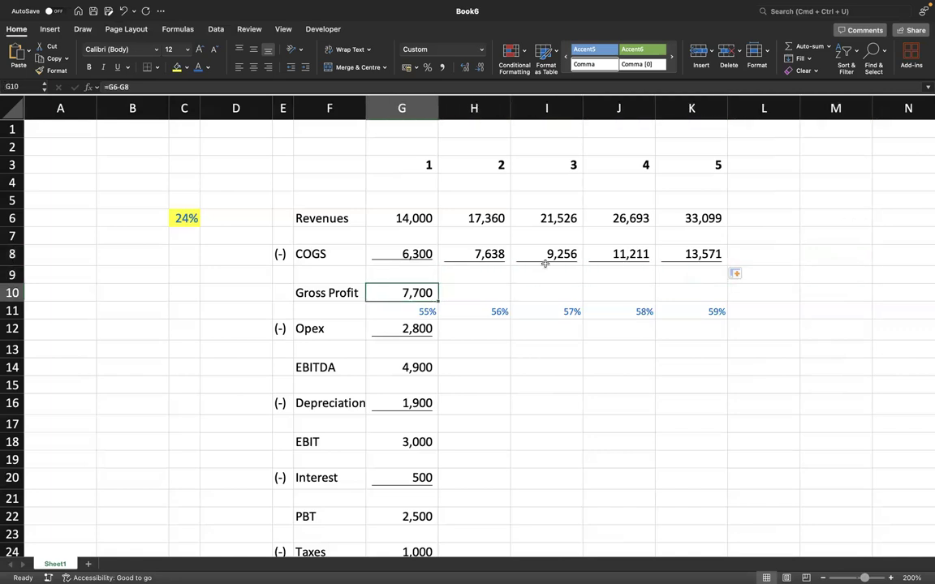
{"action": "left_click_drag", "start_coordinate": [438, 301], "coordinate": [718, 293]}
Check the year 2 gross margin in the empty cell M10 with the formula =H10/H6
{"action": "left_click", "coordinate": [835, 291]}
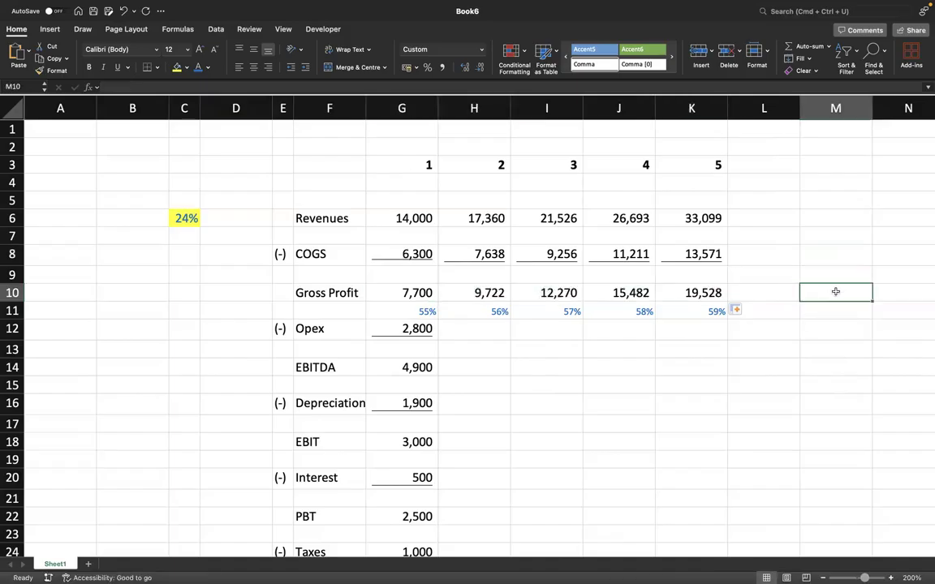
{"action": "type", "text": "="}
{"action": "key", "text": "Left"}
{"action": "key", "text": "Left"}
{"action": "key", "text": "Left"}
{"action": "key", "text": "Left"}
{"action": "key", "text": "Left"}
{"action": "type", "text": "/"}
{"action": "key", "text": "Up"}
{"action": "key", "text": "Up"}
{"action": "key", "text": "Up"}
{"action": "key", "text": "Left"}
{"action": "key", "text": "Left"}
{"action": "key", "text": "Left"}
{"action": "key", "text": "Left"}
{"action": "key", "text": "Left"}
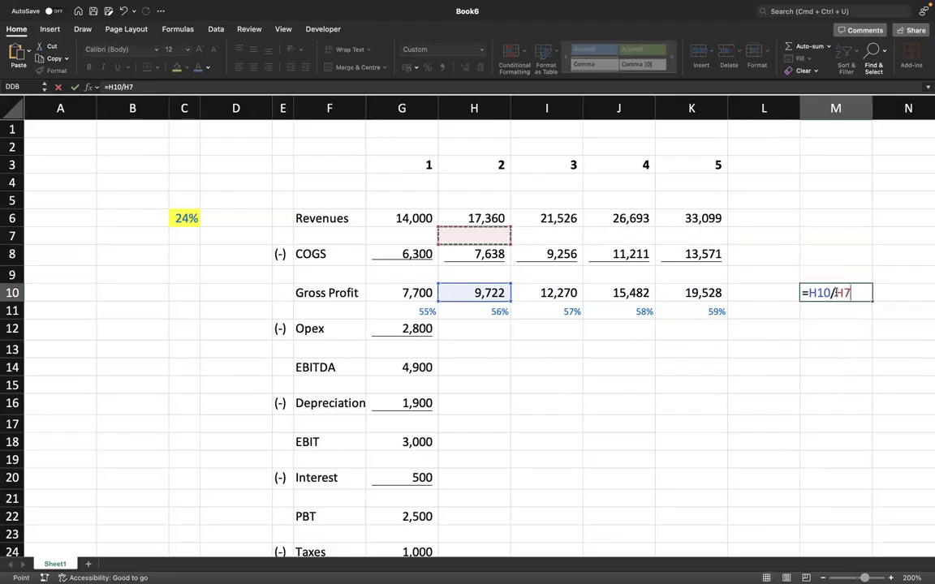
{"action": "key", "text": "Return"}
Format the M10 margin check as a percentage, extend it across through P10, and clear those check cells
{"action": "left_click", "coordinate": [835, 293]}
{"action": "left_click", "coordinate": [427, 67]}
{"action": "scroll", "coordinate": [626, 138], "scroll_direction": "right", "scroll_amount": 5}
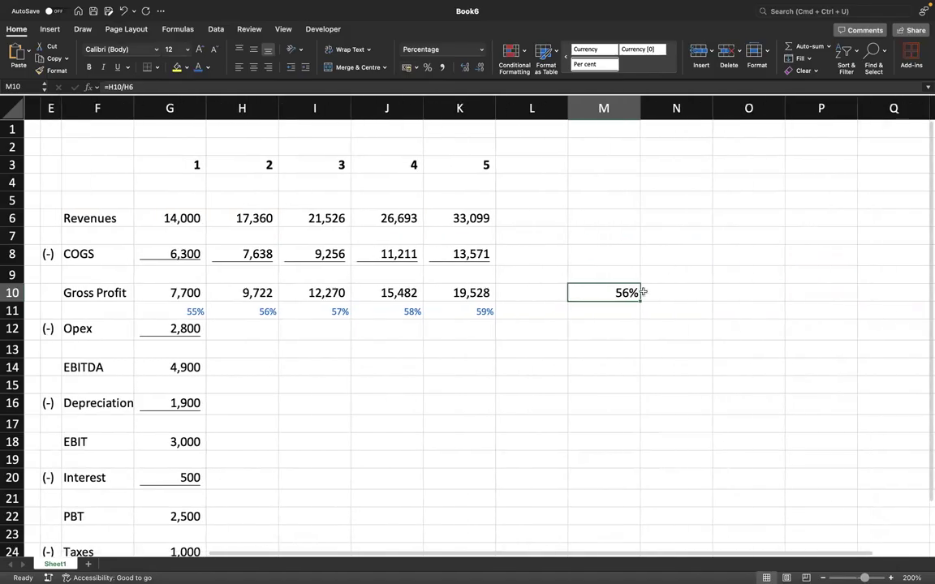
{"action": "left_click_drag", "start_coordinate": [642, 293], "coordinate": [885, 297]}
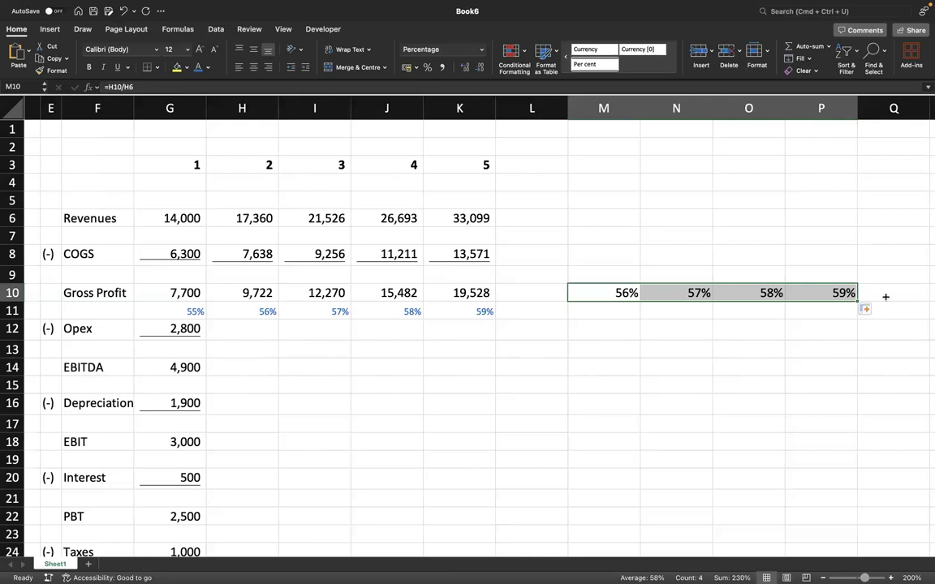
{"action": "key", "text": "Delete"}
{"action": "key", "text": "Left"}
{"action": "key", "text": "Left"}
{"action": "key", "text": "Left"}
{"action": "key", "text": "Left"}
{"action": "key", "text": "Left"}
{"action": "key", "text": "Left"}
{"action": "key", "text": "Left"}
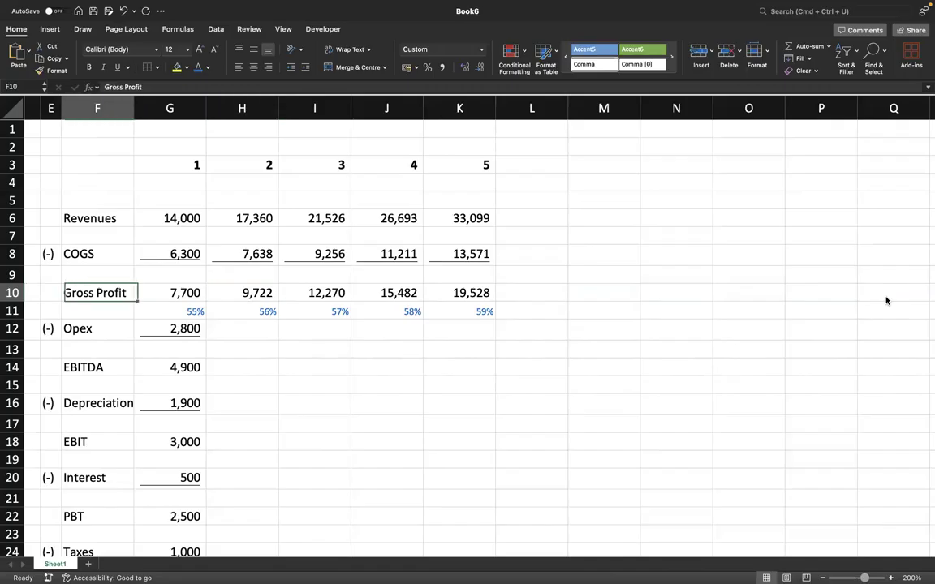
{"action": "key", "text": "Left"}
{"action": "key", "text": "Left"}
{"action": "key", "text": "Left"}
{"action": "key", "text": "Left"}
{"action": "key", "text": "Down"}
{"action": "key", "text": "Down"}
{"action": "key", "text": "Right"}
{"action": "key", "text": "Right"}
{"action": "key", "text": "Right"}
{"action": "key", "text": "Right"}
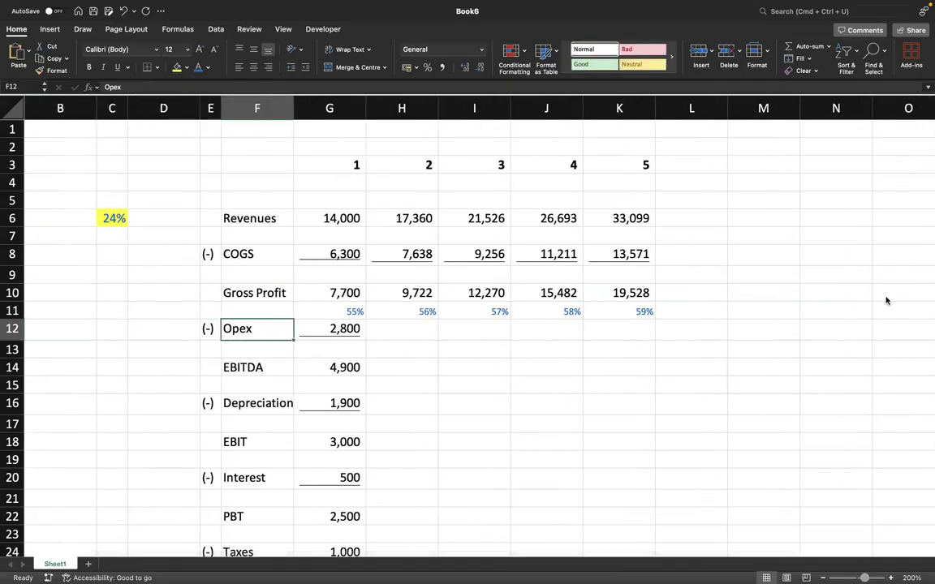
{"action": "key", "text": "Right"}
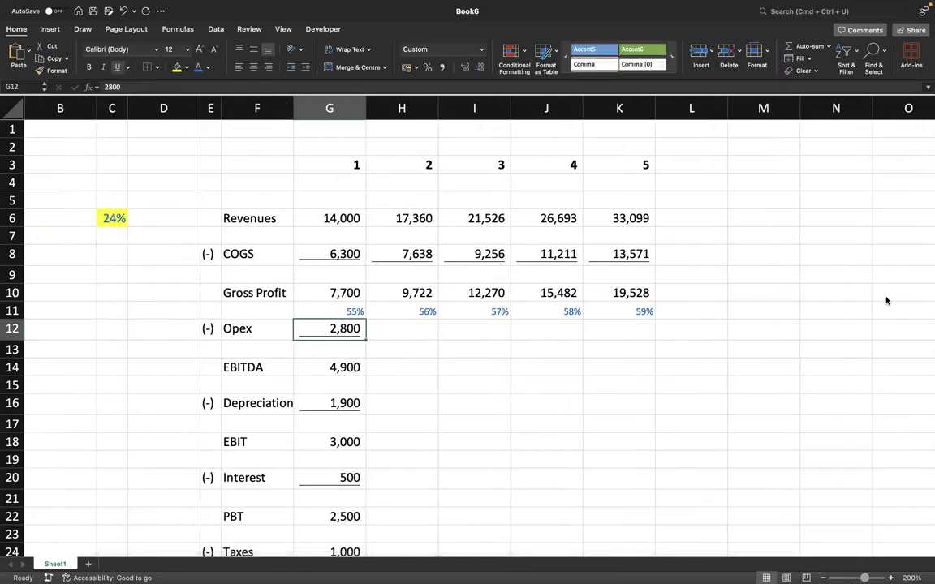
{"action": "key", "text": "Right"}
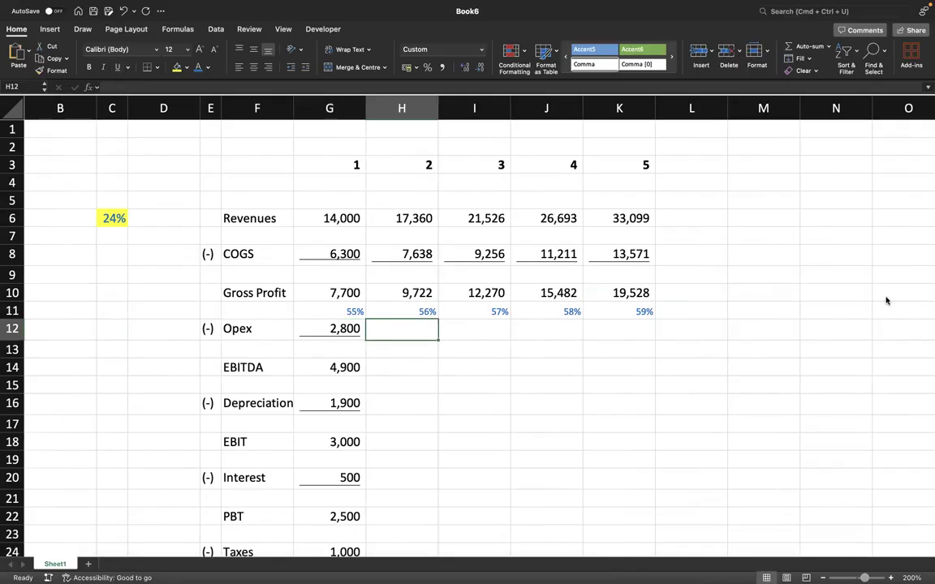
Copy the highlighted growth rate cell C6 to C12 and set the Opex growth rate there to 20%
{"action": "key", "text": "Left"}
{"action": "key", "text": "Left"}
{"action": "key", "text": "Left"}
{"action": "key", "text": "Left"}
{"action": "key", "text": "Up"}
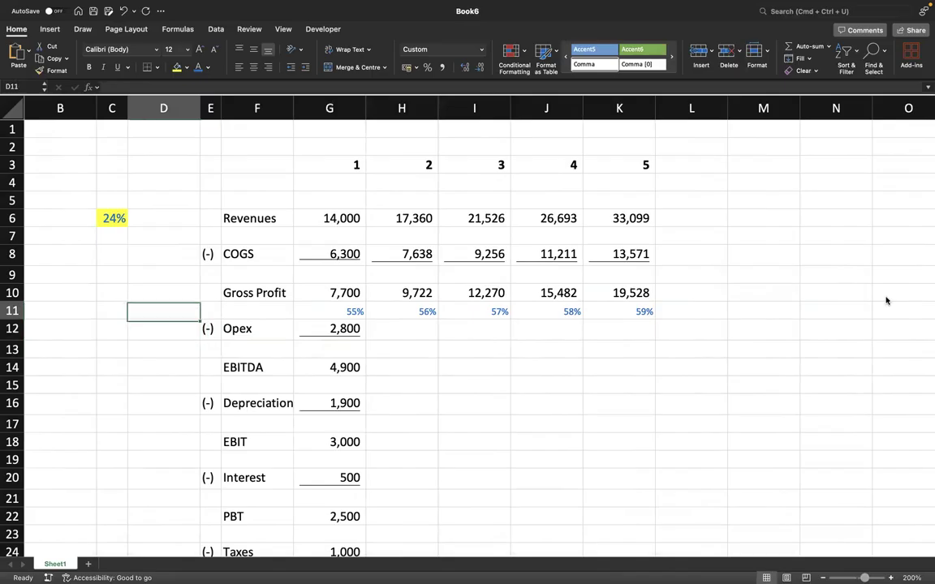
{"action": "key", "text": "Up"}
{"action": "key", "text": "Up"}
{"action": "key", "text": "Up"}
{"action": "key", "text": "Up"}
{"action": "key", "text": "Up"}
{"action": "key", "text": "Up"}
{"action": "key", "text": "Left"}
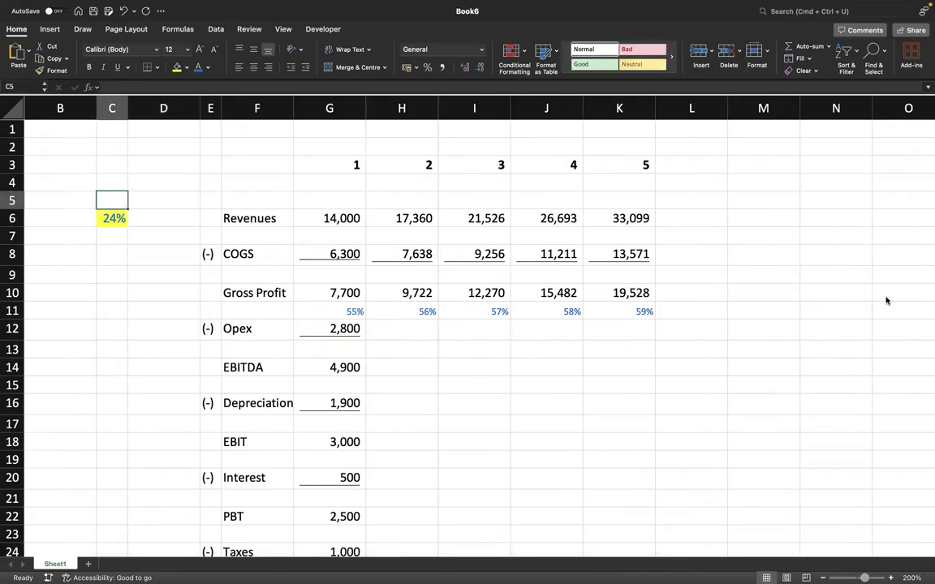
{"action": "key", "text": "Down"}
{"action": "key", "text": "super+c"}
{"action": "key", "text": "Down"}
{"action": "key", "text": "Down"}
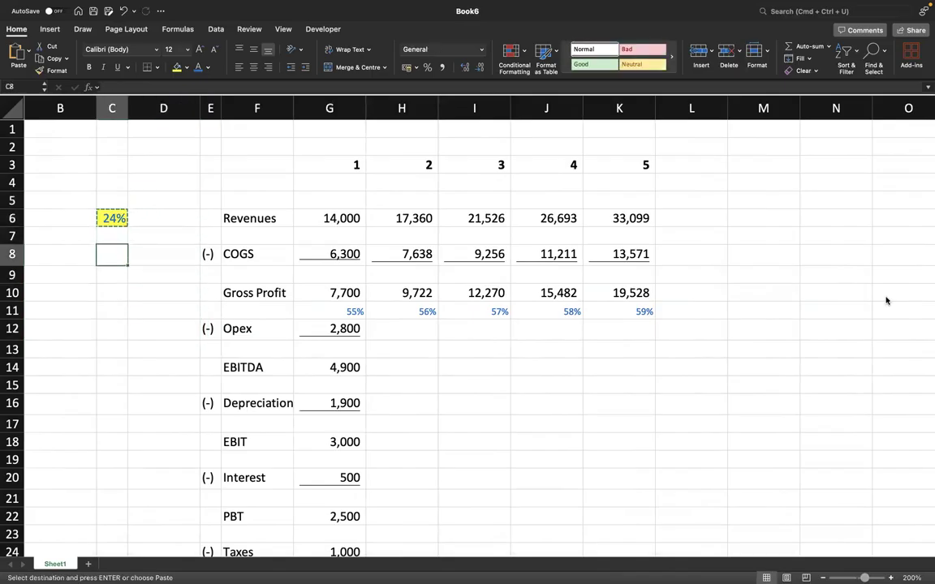
{"action": "key", "text": "Down"}
{"action": "key", "text": "Down"}
{"action": "key", "text": "Down"}
{"action": "key", "text": "Down"}
{"action": "key", "text": "super+v"}
{"action": "type", "text": "20"}
Calculate the year 2 Opex in H12 with the formula =G12*(1+C12)
{"action": "key", "text": "Right"}
{"action": "key", "text": "Right"}
{"action": "key", "text": "Right"}
{"action": "key", "text": "Right"}
{"action": "key", "text": "Right"}
{"action": "type", "text": "="}
{"action": "key", "text": "Left"}
{"action": "type", "text": "*(1+"}
{"action": "key", "text": "Left"}
{"action": "key", "text": "Left"}
{"action": "key", "text": "Left"}
{"action": "key", "text": "Left"}
{"action": "key", "text": "Left"}
{"action": "type", "text": ")"}
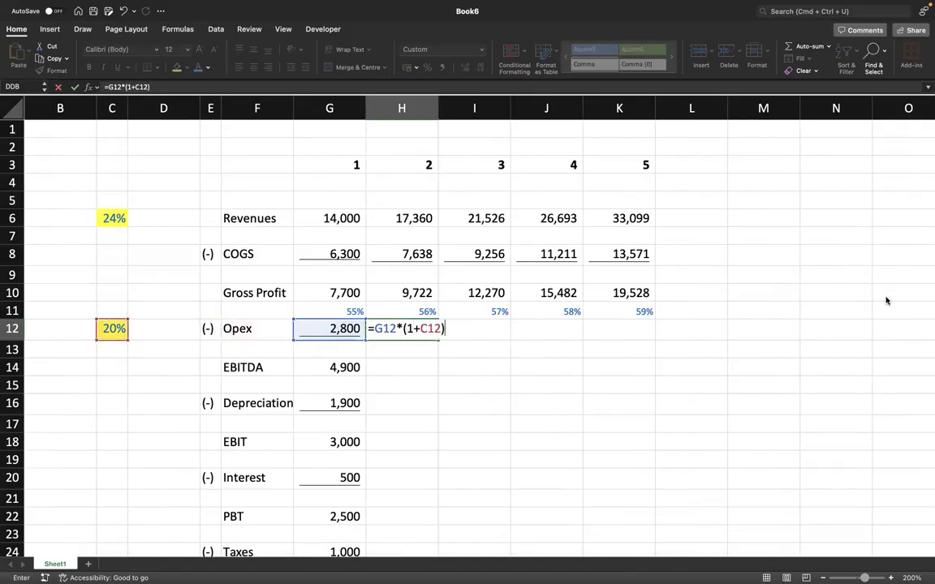
{"action": "key", "text": "Return"}
{"action": "key", "text": "Right"}
{"action": "key", "text": "Right"}
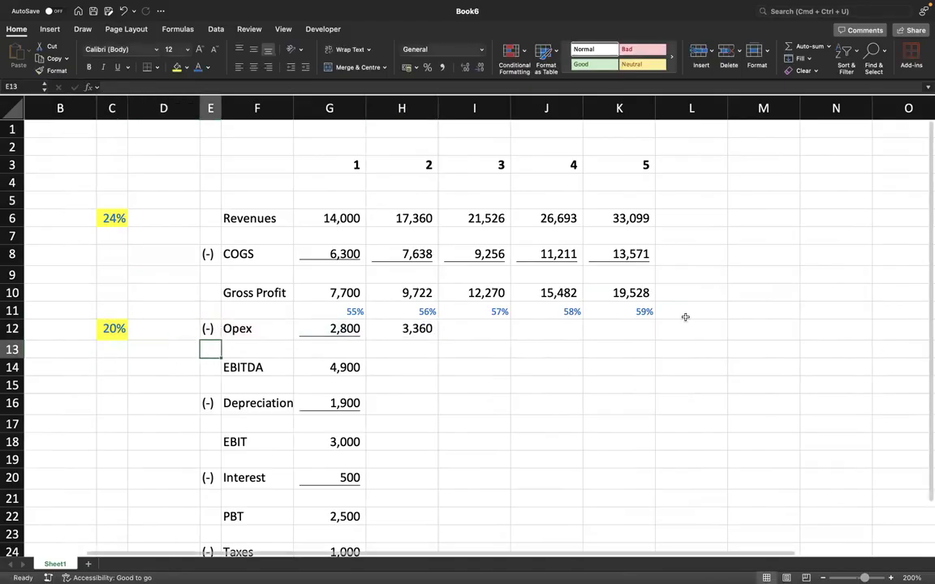
Make the growth rate reference in H12 absolute as $C$12 and fill the formula across through K12
{"action": "left_click", "coordinate": [404, 327]}
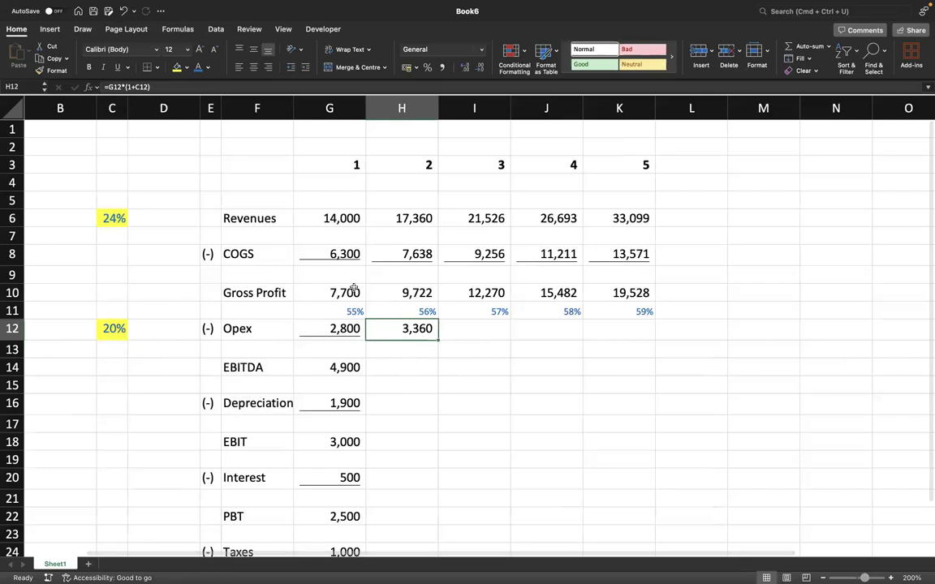
{"action": "left_click", "coordinate": [138, 85]}
{"action": "key", "text": "F4"}
{"action": "key", "text": "Return"}
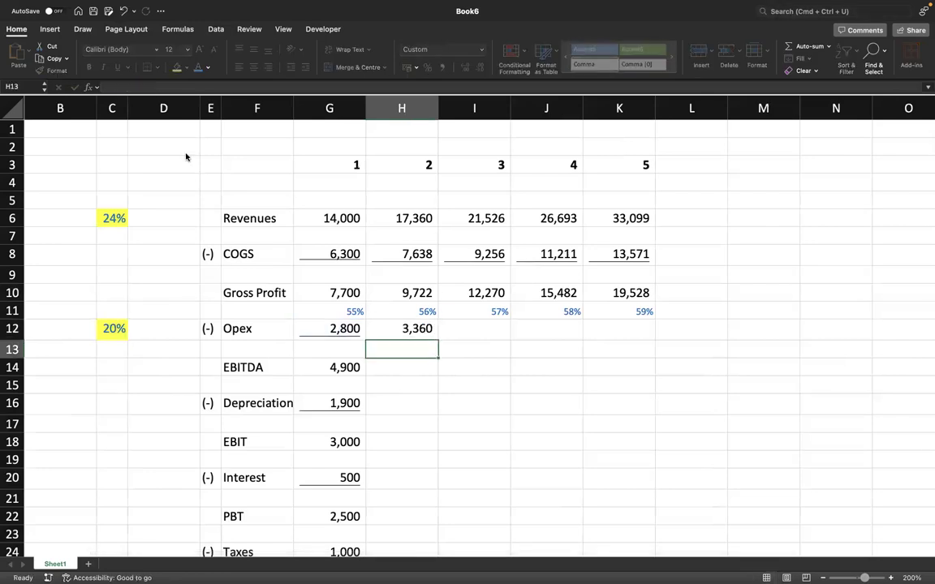
{"action": "key", "text": "Up"}
{"action": "left_click_drag", "start_coordinate": [437, 339], "coordinate": [662, 348]}
{"action": "left_click", "coordinate": [662, 349]}
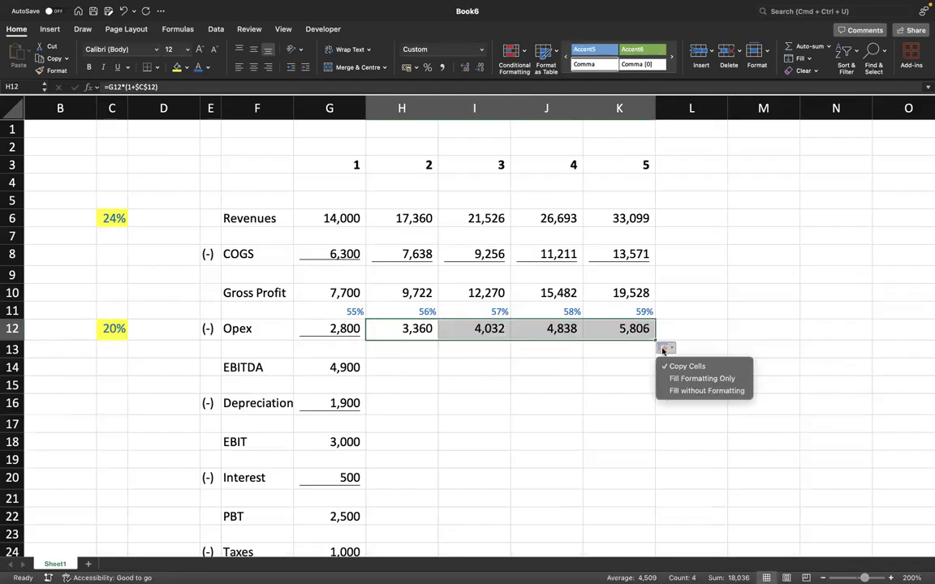
Underline the projected Opex values in H12:K12
{"action": "left_click", "coordinate": [417, 334]}
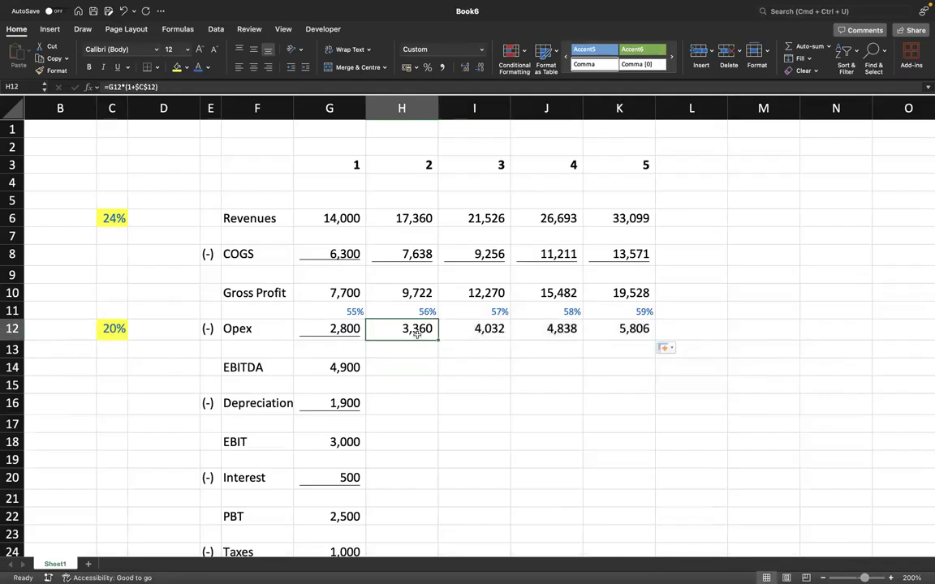
{"action": "key", "text": "shift+Right"}
{"action": "key", "text": "shift+Right"}
{"action": "key", "text": "shift+Right"}
{"action": "key", "text": "super+u"}
{"action": "left_click", "coordinate": [417, 335]}
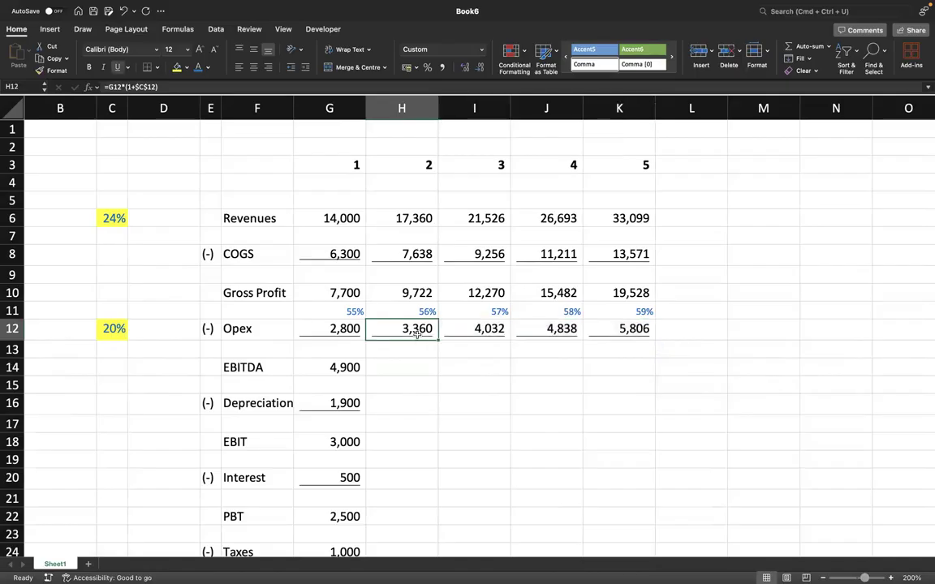
Fill the EBITDA formula in G14 across through K14
{"action": "key", "text": "Down"}
{"action": "key", "text": "Down"}
{"action": "scroll", "coordinate": [577, 398], "scroll_direction": "down", "scroll_amount": 1}
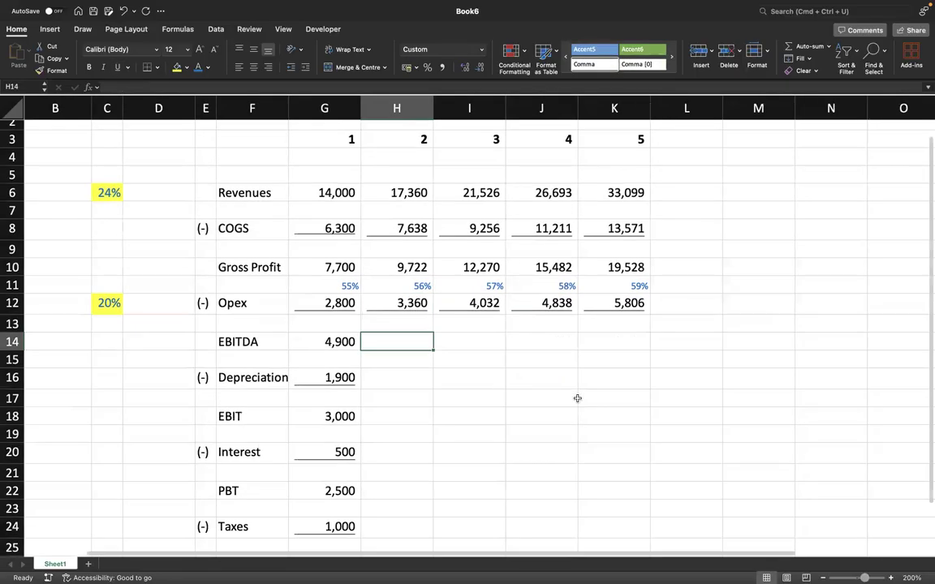
{"action": "scroll", "coordinate": [577, 398], "scroll_direction": "down", "scroll_amount": 1}
{"action": "scroll", "coordinate": [577, 398], "scroll_direction": "right", "scroll_amount": 1}
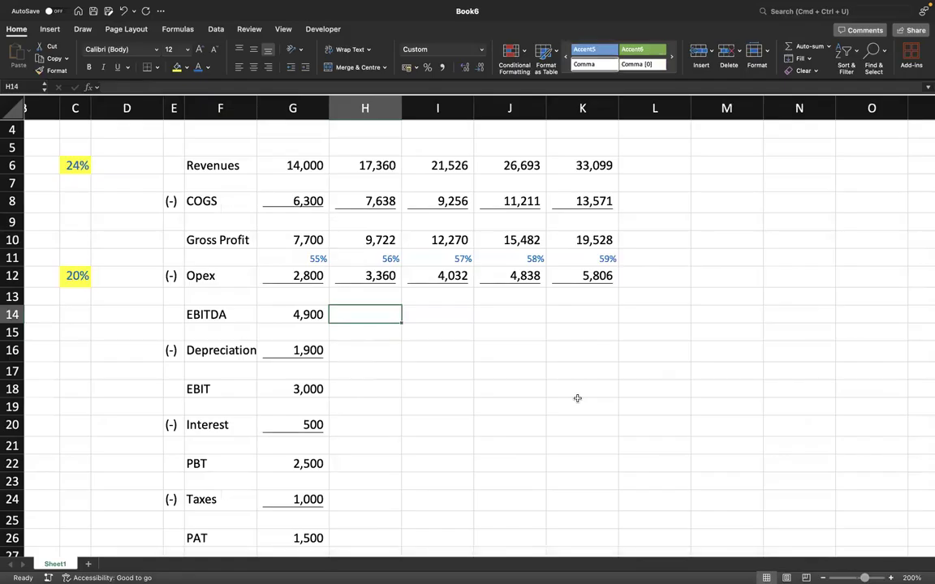
{"action": "left_click", "coordinate": [325, 315]}
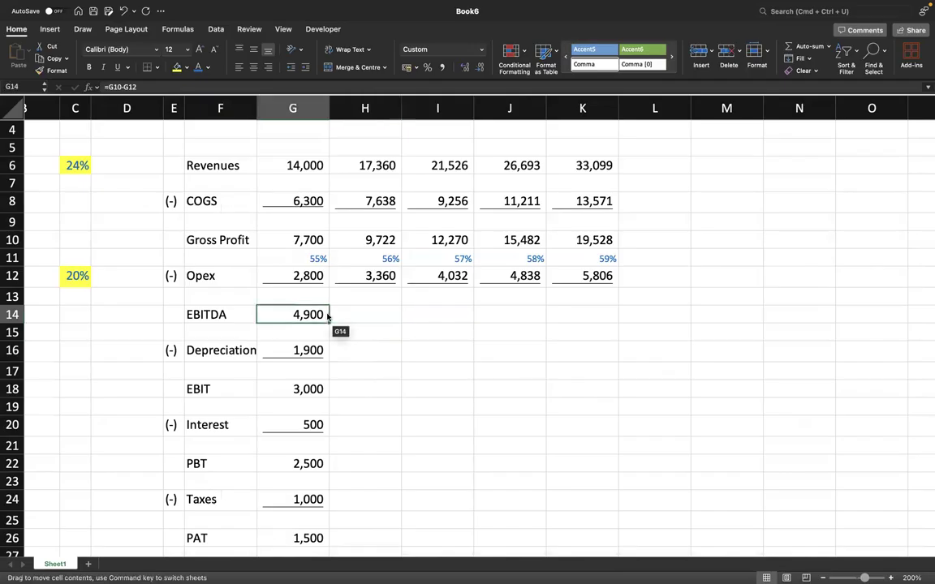
{"action": "left_click_drag", "start_coordinate": [328, 316], "coordinate": [338, 347]}
{"action": "key", "text": "Escape"}
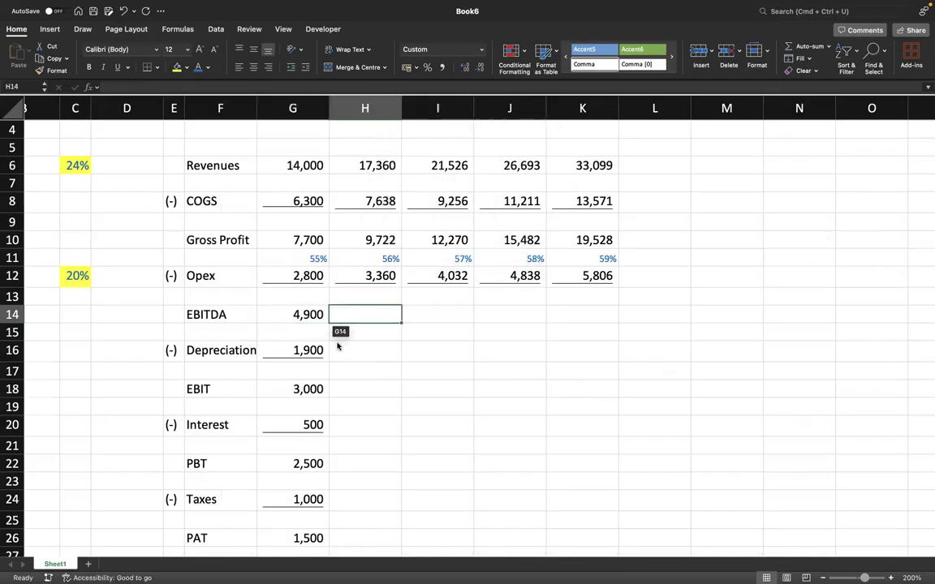
{"action": "left_click", "coordinate": [305, 298]}
{"action": "left_click", "coordinate": [304, 318]}
{"action": "left_click_drag", "start_coordinate": [330, 322], "coordinate": [622, 313]}
{"action": "left_click", "coordinate": [753, 314]}
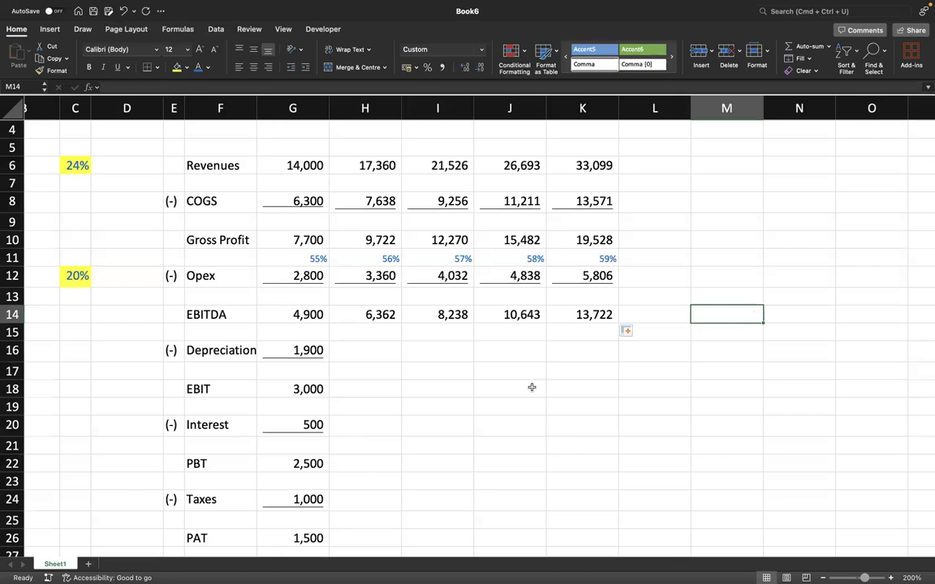
Keep the year 2 Depreciation constant by entering =G16 in H16
{"action": "left_click", "coordinate": [380, 349]}
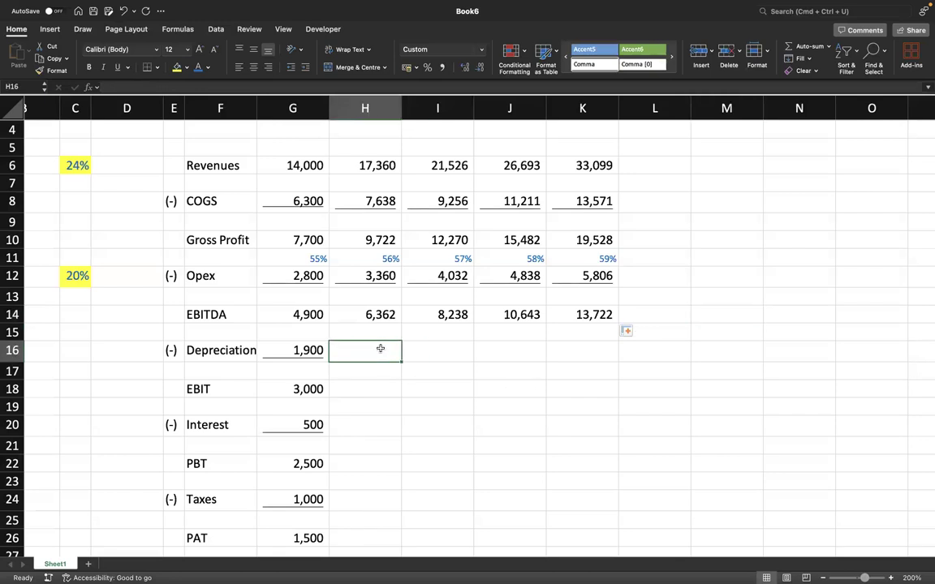
{"action": "type", "text": "="}
{"action": "key", "text": "Left"}
{"action": "key", "text": "Return"}
{"action": "key", "text": "Up"}
Fill the H16 Depreciation formula across through K16 and underline H16:K16
{"action": "left_click_drag", "start_coordinate": [394, 366], "coordinate": [597, 365]}
{"action": "key", "text": "super+u"}
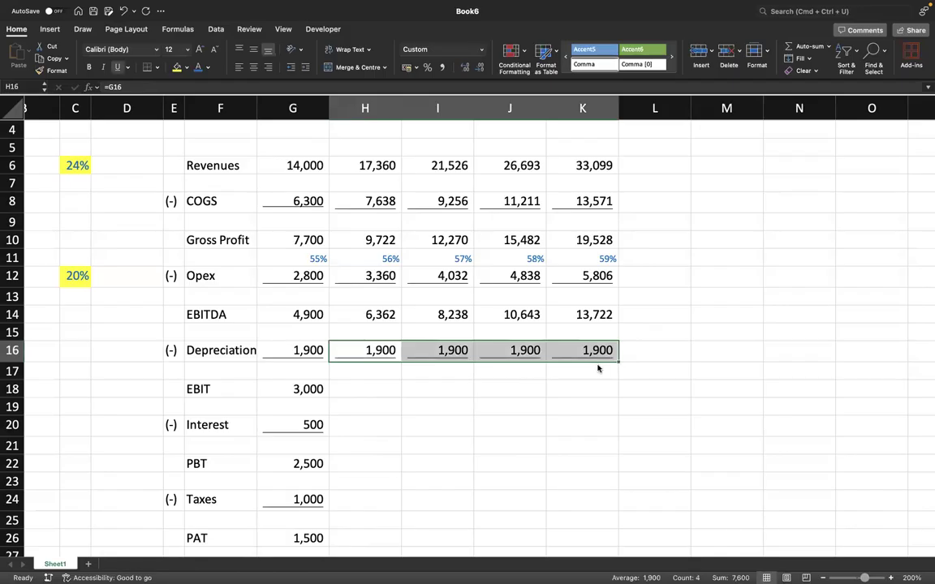
{"action": "key", "text": "Down"}
{"action": "key", "text": "Down"}
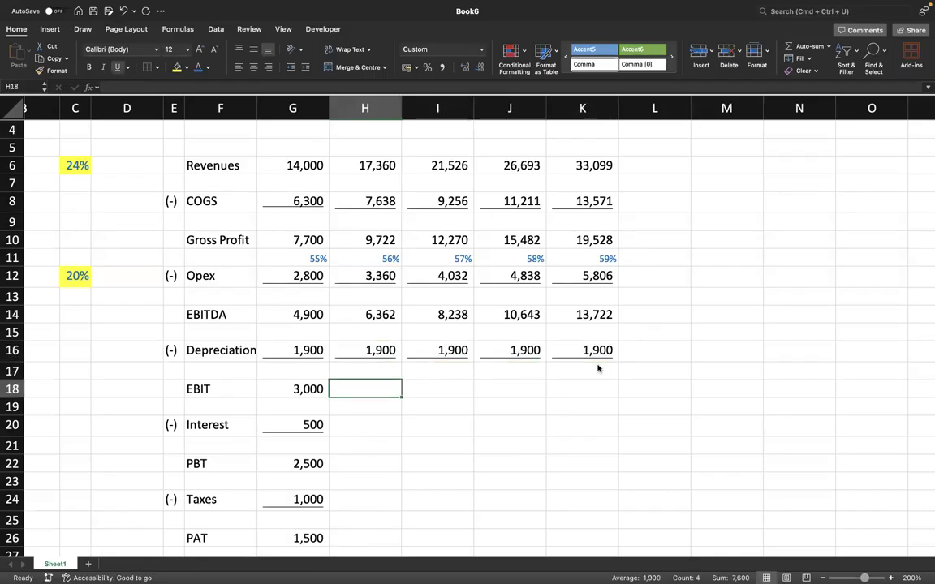
Calculate year 2 EBIT in H18 as EBITDA minus Depreciation with =H14-H16
{"action": "type", "text": "="}
{"action": "key", "text": "Up"}
{"action": "key", "text": "Up"}
{"action": "key", "text": "Up"}
{"action": "key", "text": "Up"}
{"action": "type", "text": "-"}
{"action": "key", "text": "Up"}
{"action": "key", "text": "Up"}
{"action": "key", "text": "Return"}
{"action": "key", "text": "Up"}
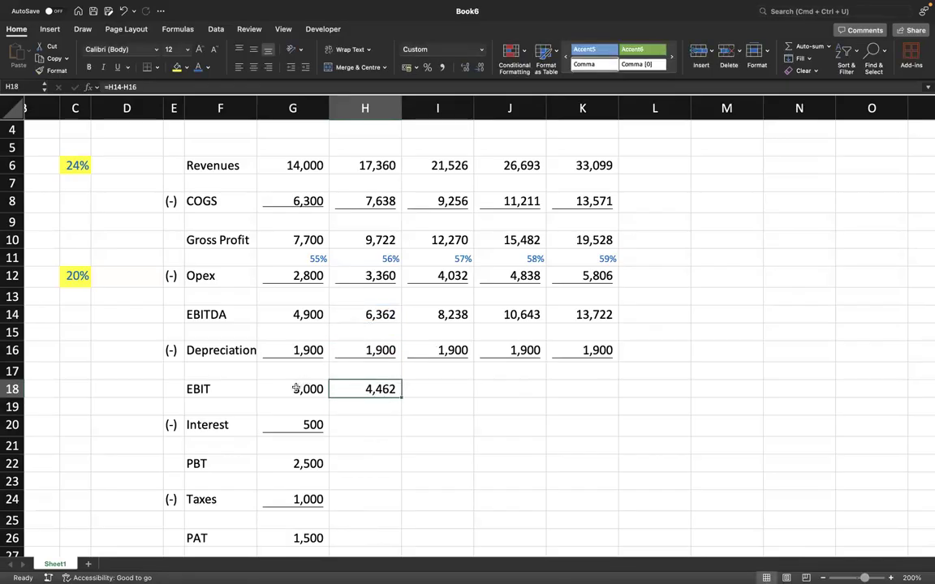
Fill the EBIT formula in G18 across through K18
{"action": "key", "text": "Left"}
{"action": "left_click_drag", "start_coordinate": [327, 396], "coordinate": [659, 389]}
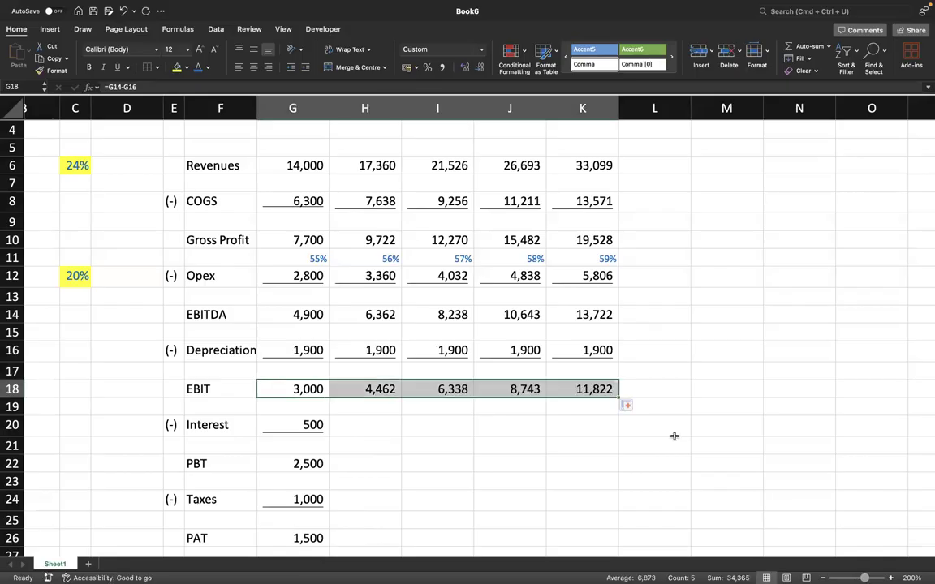
{"action": "left_click", "coordinate": [675, 440]}
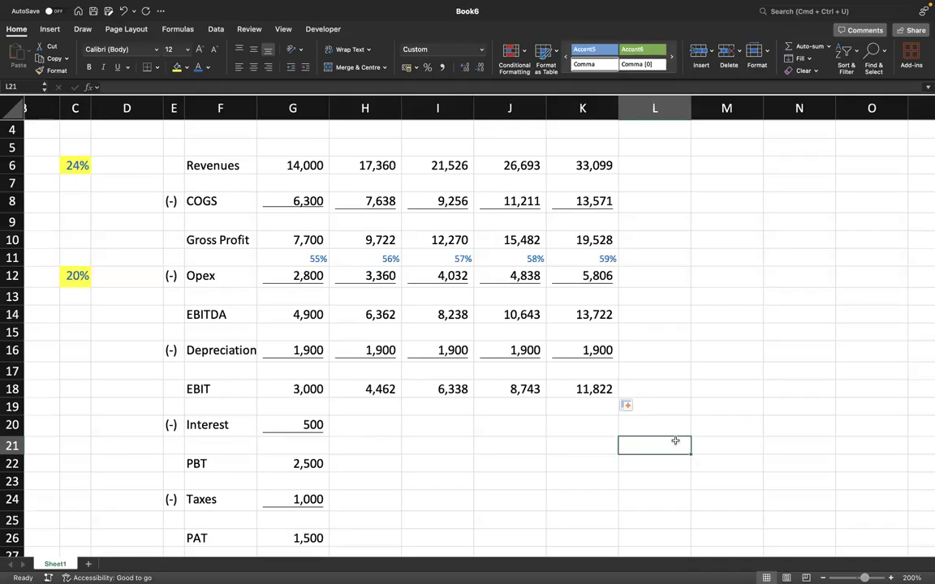
Keep Interest constant by entering =G20 in H20, fill it across through K20 and underline H20:K20
{"action": "key", "text": "Left"}
{"action": "key", "text": "Left"}
{"action": "key", "text": "Left"}
{"action": "key", "text": "Left"}
{"action": "key", "text": "Up"}
{"action": "type", "text": "="}
{"action": "key", "text": "Left"}
{"action": "key", "text": "ctrl+Return"}
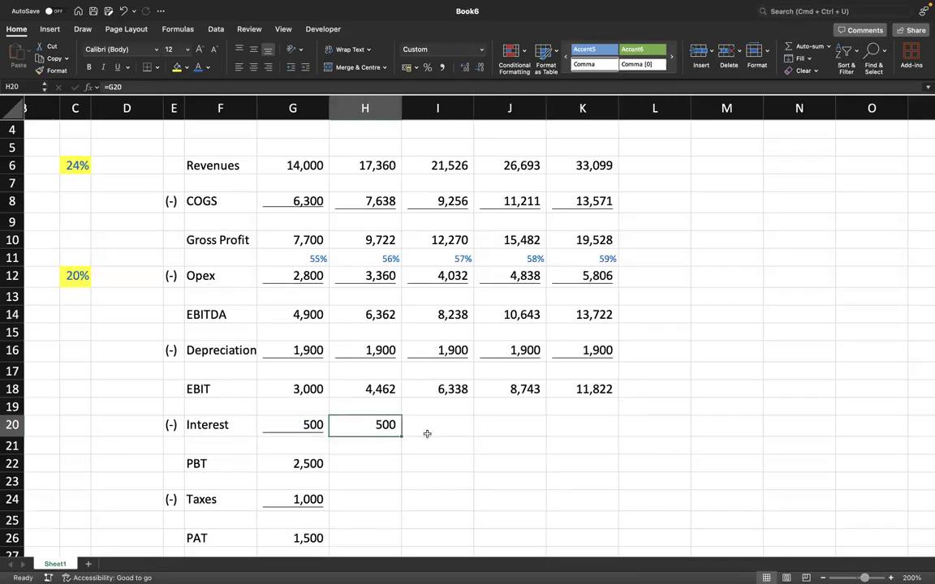
{"action": "left_click_drag", "start_coordinate": [400, 436], "coordinate": [620, 431]}
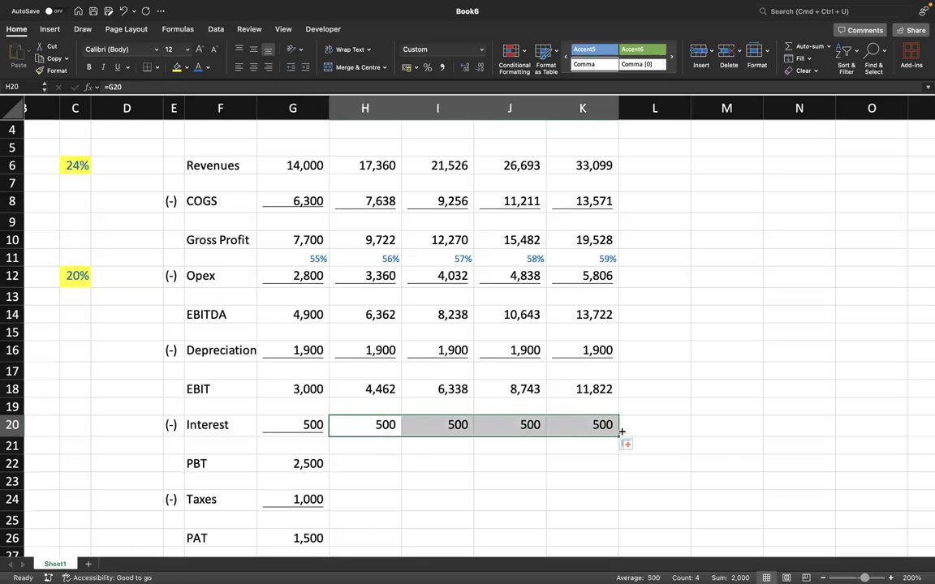
Fill the PBT formula in G22 across through K22
{"action": "key", "text": "Left"}
{"action": "key", "text": "Down"}
{"action": "key", "text": "Down"}
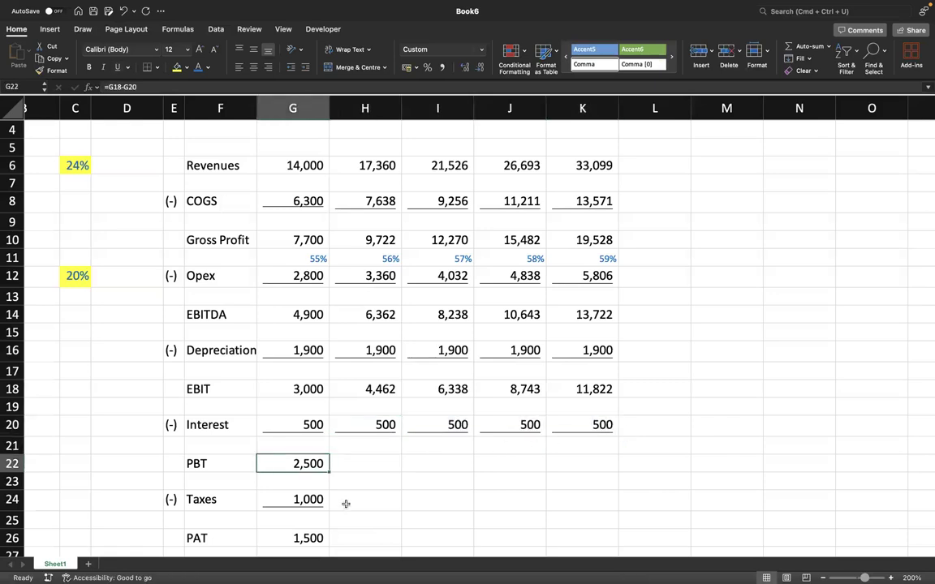
{"action": "left_click_drag", "start_coordinate": [328, 471], "coordinate": [615, 466]}
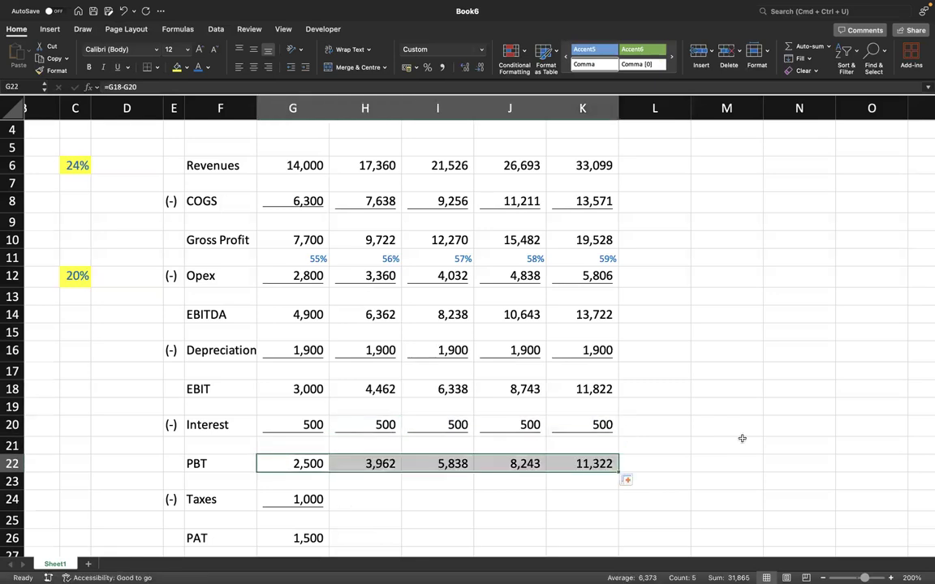
{"action": "left_click", "coordinate": [742, 438]}
Calculate the tax rate in C24 as Taxes divided by PBT with =G24/G22 and format it as a percentage
{"action": "scroll", "coordinate": [783, 503], "scroll_direction": "down", "scroll_amount": 2}
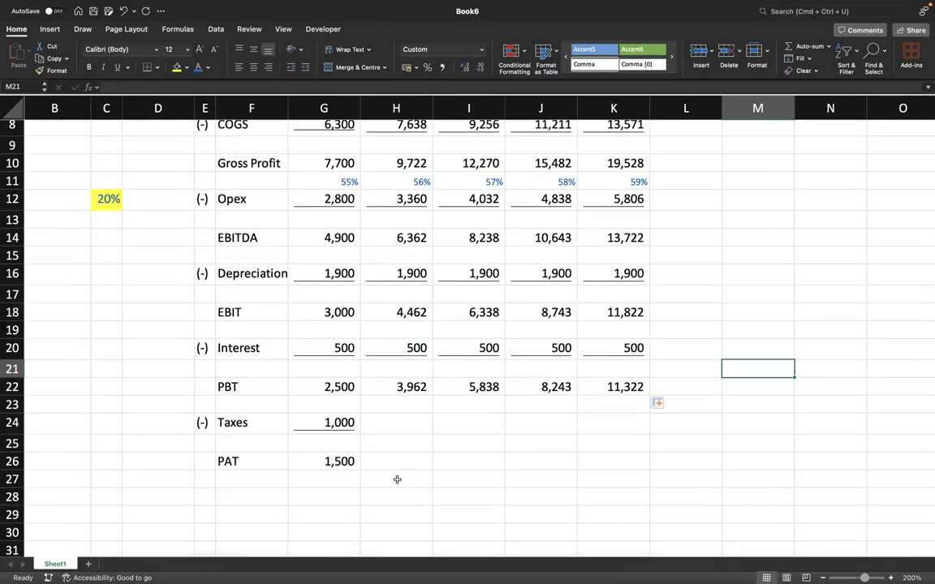
{"action": "left_click", "coordinate": [105, 421]}
{"action": "type", "text": "="}
{"action": "key", "text": "Right"}
{"action": "key", "text": "Right"}
{"action": "key", "text": "Right"}
{"action": "key", "text": "Right"}
{"action": "type", "text": "/"}
{"action": "key", "text": "Right"}
{"action": "key", "text": "Right"}
{"action": "key", "text": "Right"}
{"action": "key", "text": "Up"}
{"action": "key", "text": "Up"}
{"action": "key", "text": "Right"}
{"action": "key", "text": "Return"}
{"action": "key", "text": "Up"}
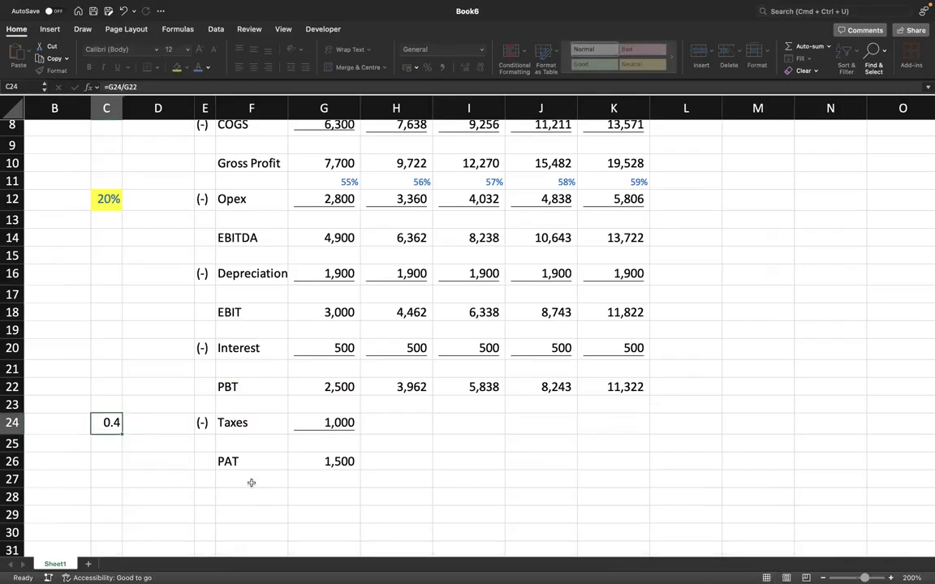
{"action": "left_click", "coordinate": [390, 67]}
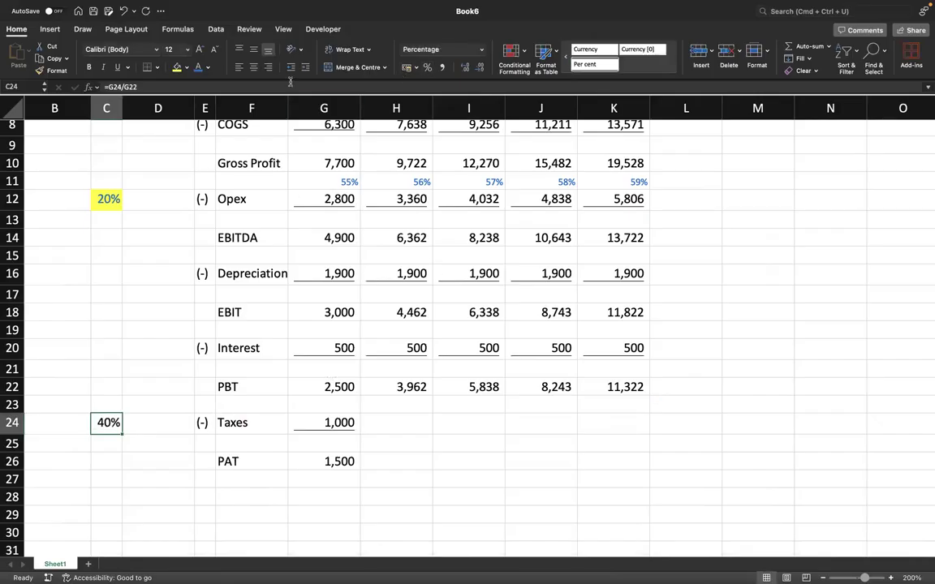
Copy the yellow fill and blue font formatting of C12 onto the tax rate in C24
{"action": "left_click", "coordinate": [103, 199]}
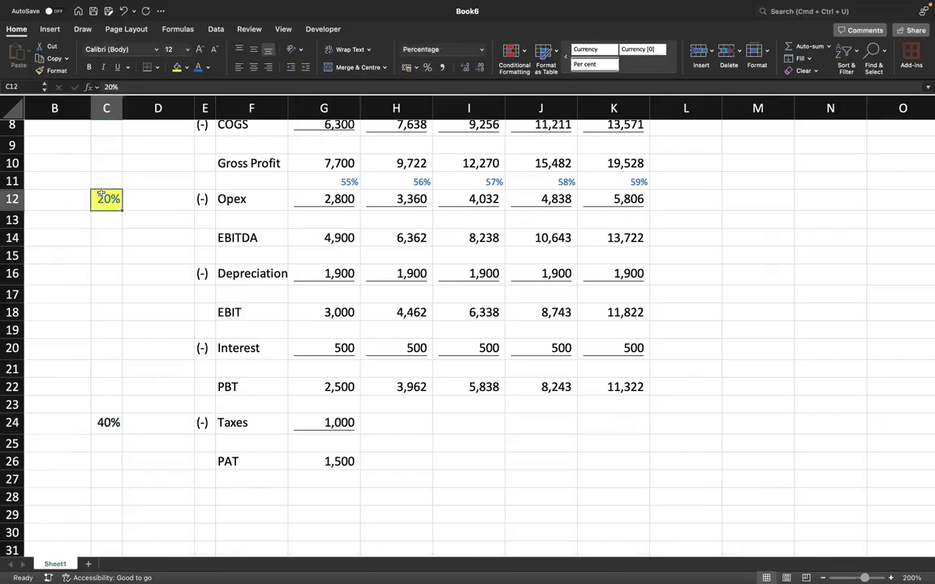
{"action": "left_click", "coordinate": [54, 71]}
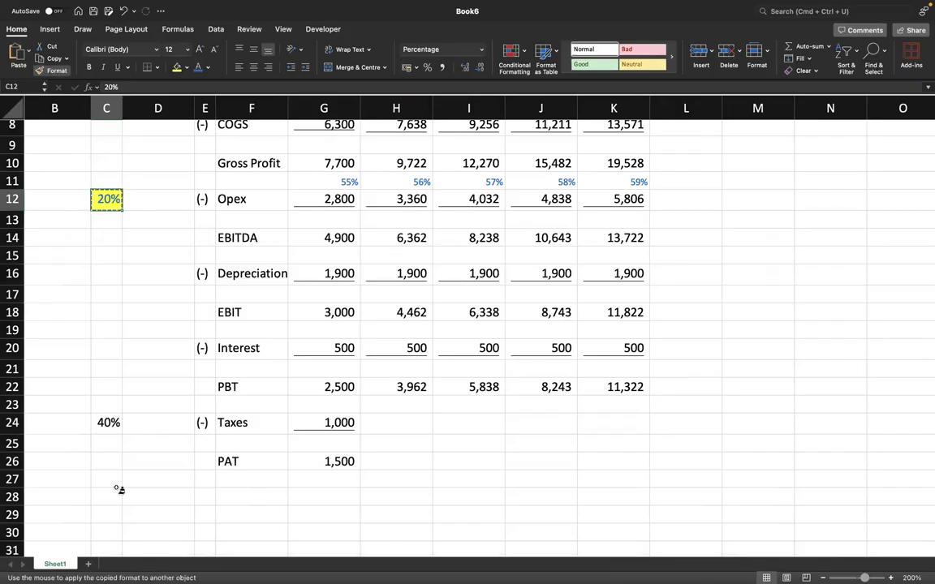
{"action": "left_click", "coordinate": [97, 421]}
Calculate year 2 Taxes in H24 as PBT times the tax rate with =H22*C24
{"action": "key", "text": "Right"}
{"action": "key", "text": "Right"}
{"action": "key", "text": "Right"}
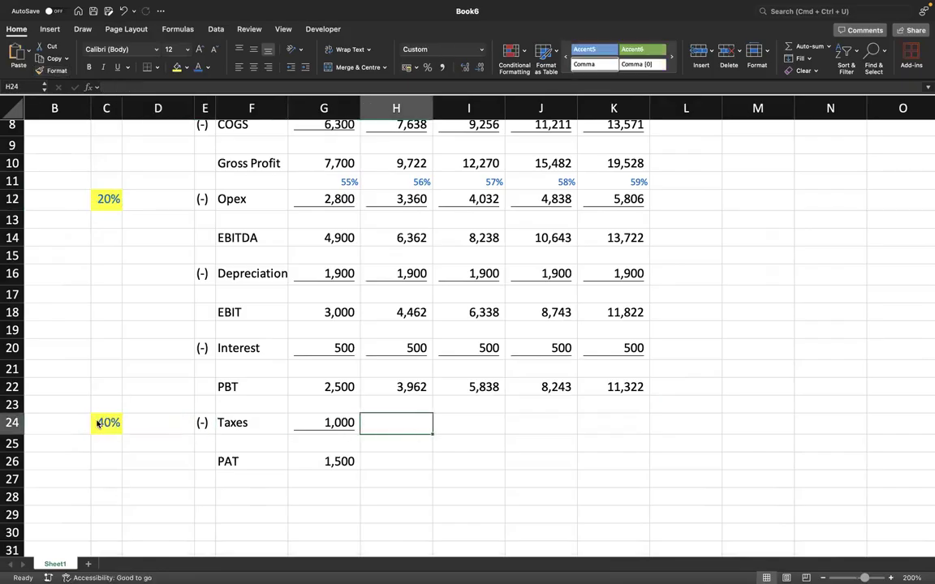
{"action": "type", "text": "="}
{"action": "key", "text": "Up"}
{"action": "key", "text": "Up"}
{"action": "type", "text": "*"}
{"action": "key", "text": "Left"}
{"action": "key", "text": "Left"}
{"action": "key", "text": "Left"}
{"action": "key", "text": "Left"}
{"action": "key", "text": "Left"}
{"action": "key", "text": "Return"}
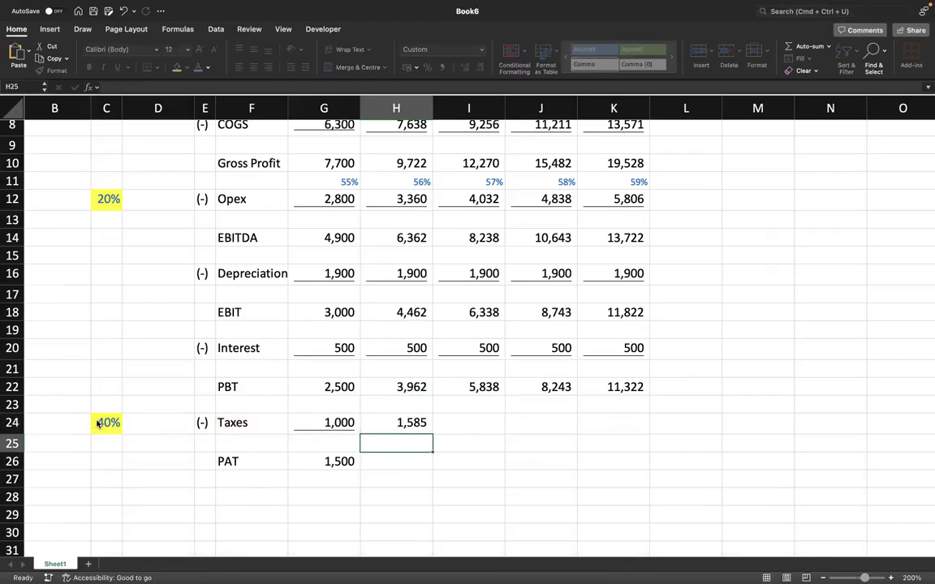
{"action": "key", "text": "Up"}
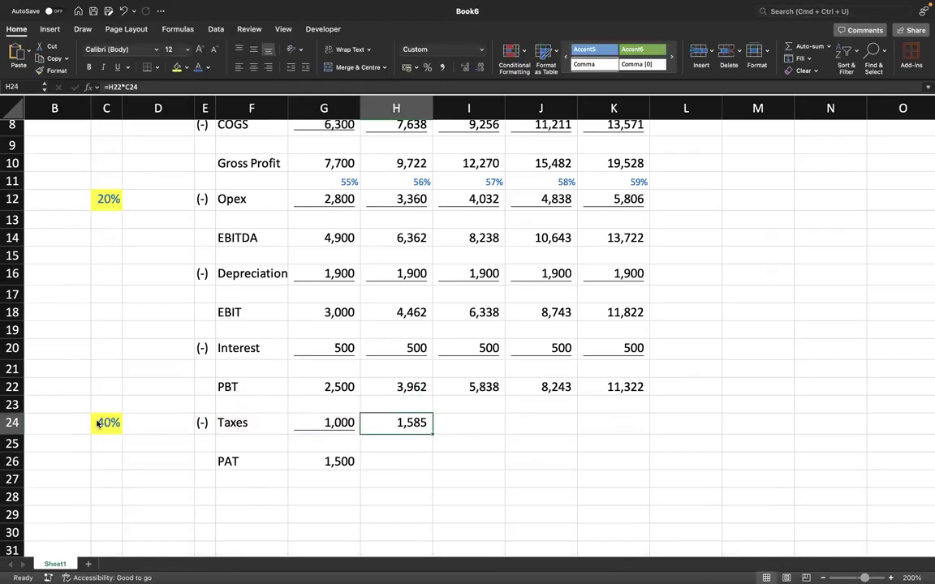
Make the tax rate reference absolute as $C$24 in H24, then fill the formula through K24 and underline H24:K24
{"action": "left_click", "coordinate": [127, 85]}
{"action": "key", "text": "F4"}
{"action": "key", "text": "Return"}
{"action": "key", "text": "Up"}
{"action": "left_click_drag", "start_coordinate": [434, 434], "coordinate": [600, 410]}
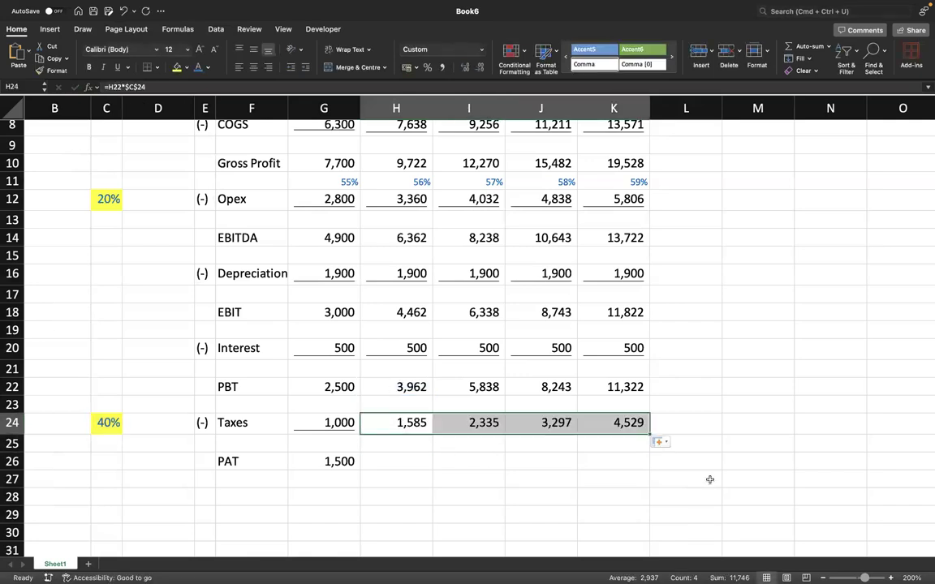
Fill the PAT formula in G26 across through K26
{"action": "key", "text": "Down"}
{"action": "key", "text": "Down"}
{"action": "key", "text": "Left"}
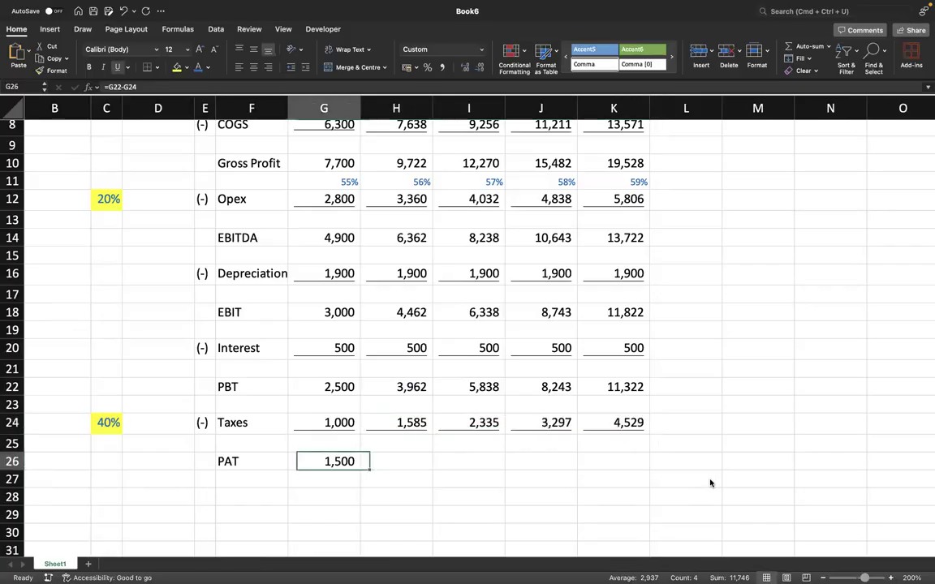
{"action": "left_click_drag", "start_coordinate": [361, 469], "coordinate": [626, 468]}
{"action": "left_click", "coordinate": [798, 410]}
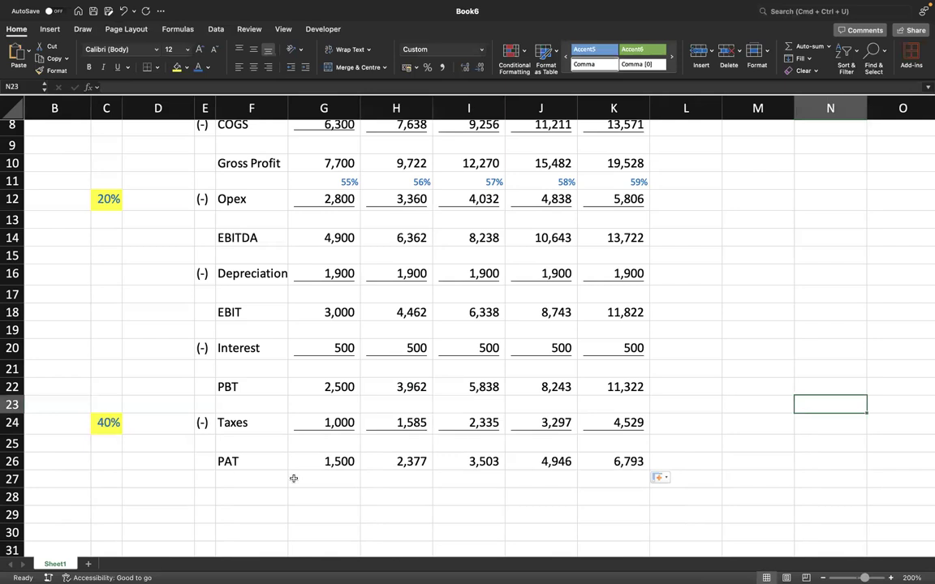
Add a number-of-shares row labelled "nos" in F28 with 10 in G28
{"action": "left_click", "coordinate": [253, 495]}
{"action": "type", "text": "nos"}
{"action": "key", "text": "Tab"}
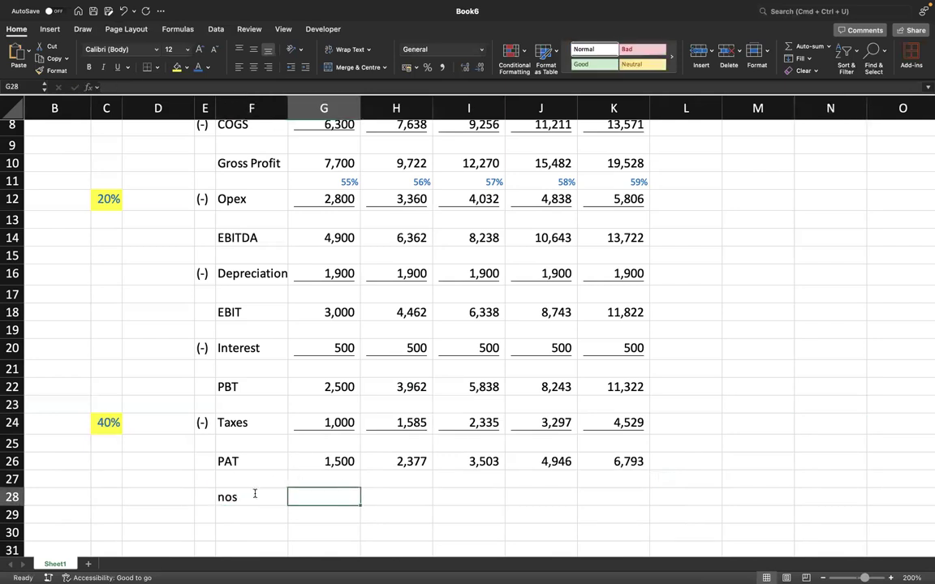
{"action": "type", "text": "10"}
{"action": "key", "text": "Tab"}
{"action": "key", "text": "Left"}
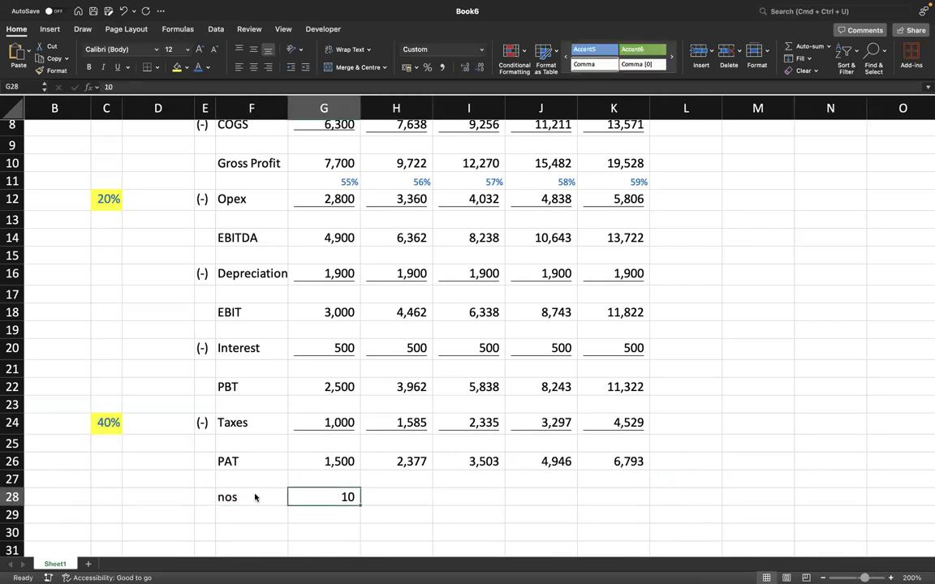
Keep the share count constant by entering =G28 in H28 and filling it across through K28
{"action": "left_click", "coordinate": [390, 495]}
{"action": "type", "text": "="}
{"action": "key", "text": "Left"}
{"action": "key", "text": "Return"}
{"action": "left_click", "coordinate": [372, 497]}
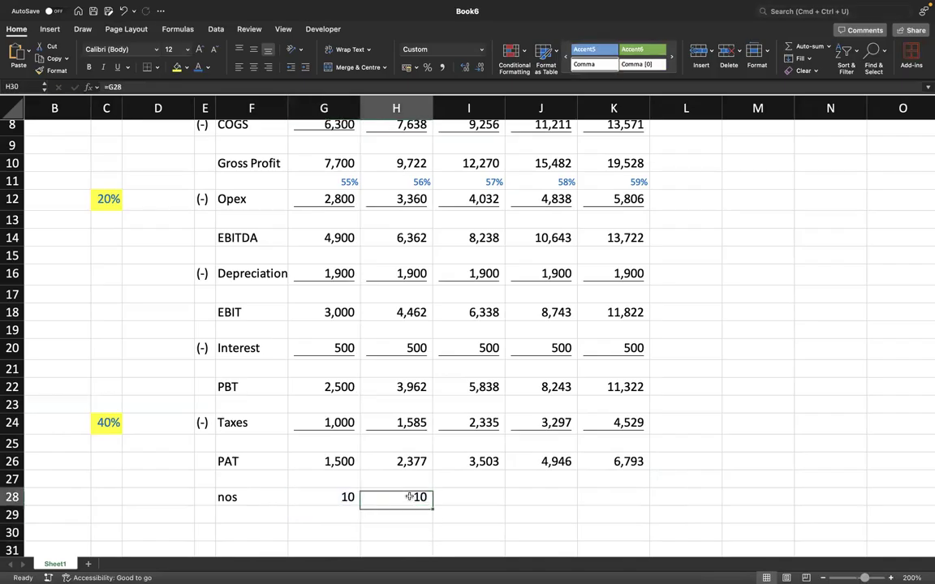
{"action": "left_click_drag", "start_coordinate": [433, 504], "coordinate": [646, 501]}
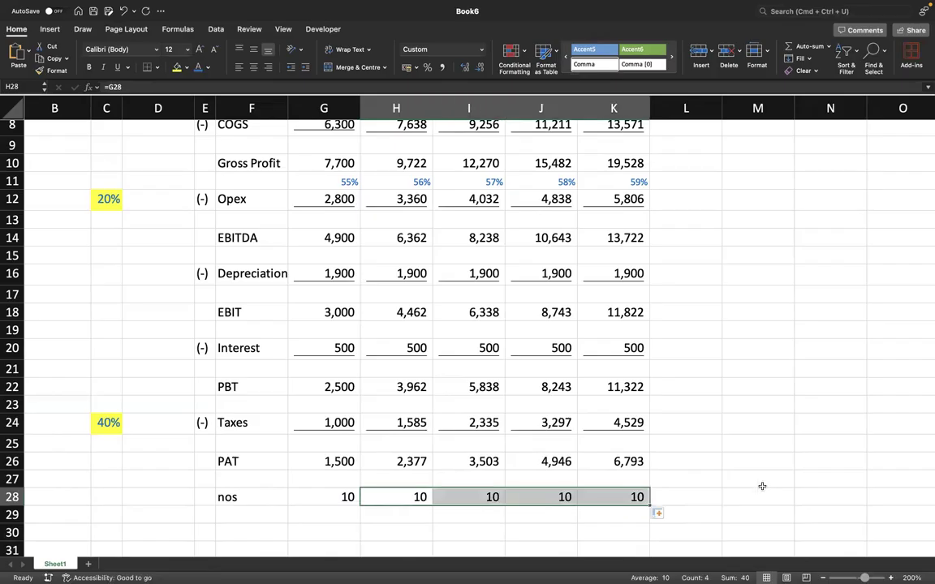
Label F30 "EPS" and calculate it in G30 as PAT divided by number of shares with =G26/G28
{"action": "scroll", "coordinate": [536, 486], "scroll_direction": "down", "scroll_amount": 3}
{"action": "left_click", "coordinate": [243, 450]}
{"action": "type", "text": "EPS"}
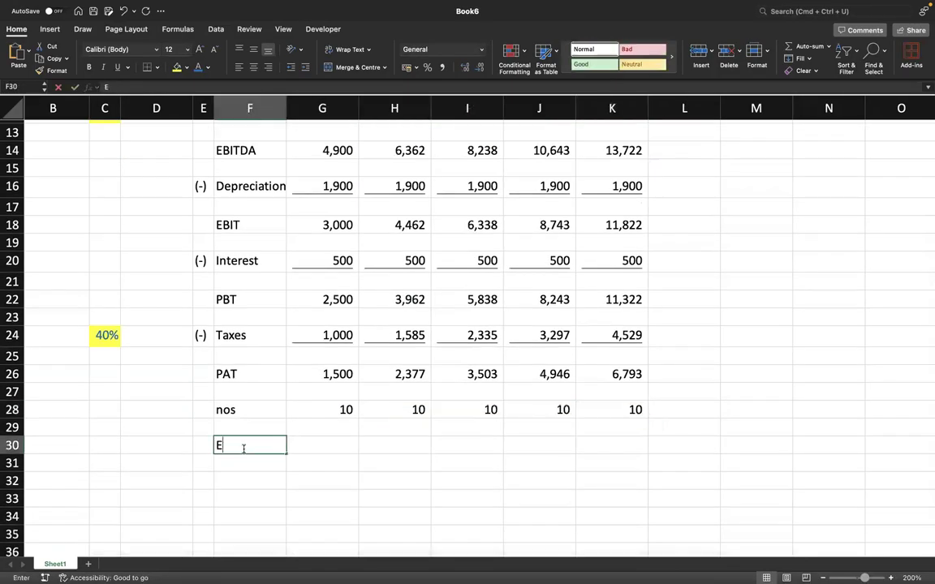
{"action": "key", "text": "Tab"}
{"action": "type", "text": "="}
{"action": "key", "text": "Up"}
{"action": "key", "text": "Up"}
{"action": "key", "text": "Up"}
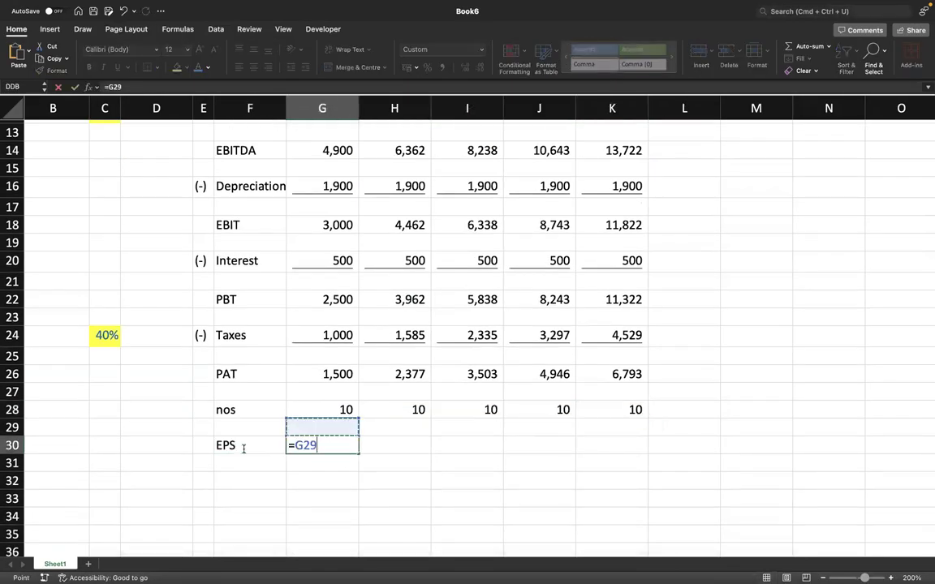
{"action": "type", "text": "/"}
{"action": "key", "text": "Up"}
{"action": "key", "text": "Up"}
{"action": "key", "text": "Return"}
Fill the EPS formula in G30 across through K30
{"action": "key", "text": "Up"}
{"action": "key", "text": "Right"}
{"action": "left_click_drag", "start_coordinate": [356, 454], "coordinate": [645, 452]}
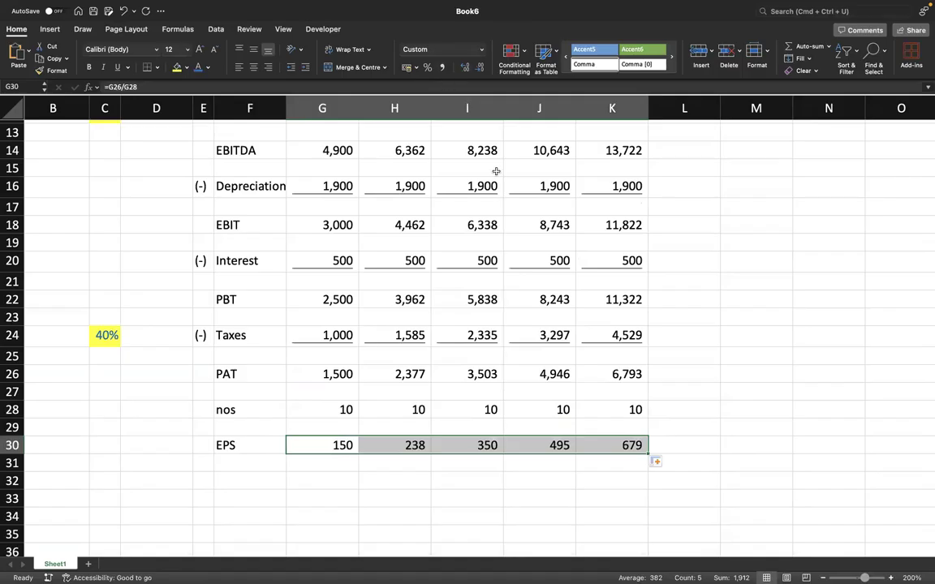
Color the EPS row text in F30:K30 blue
{"action": "key", "text": "Left"}
{"action": "key", "text": "shift+super+Right"}
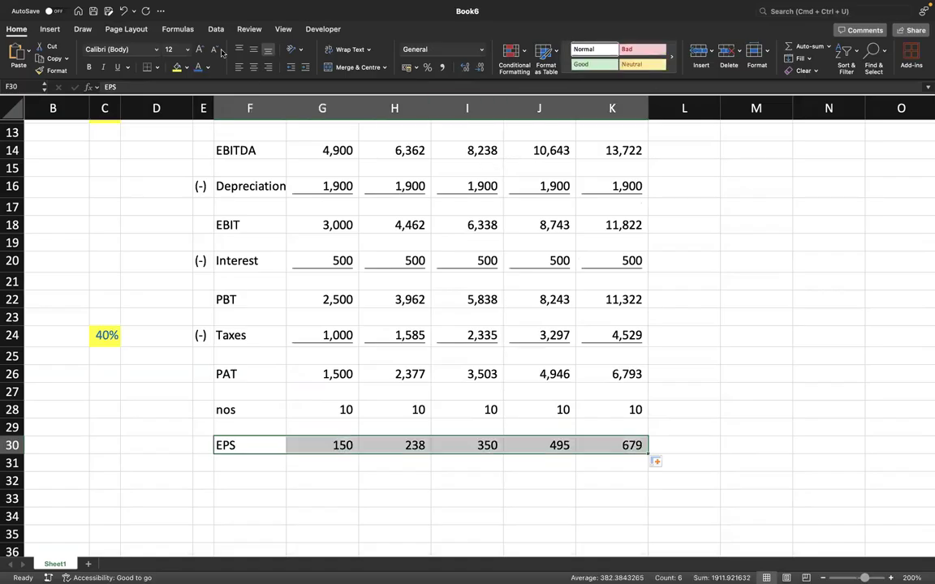
{"action": "left_click", "coordinate": [198, 68]}
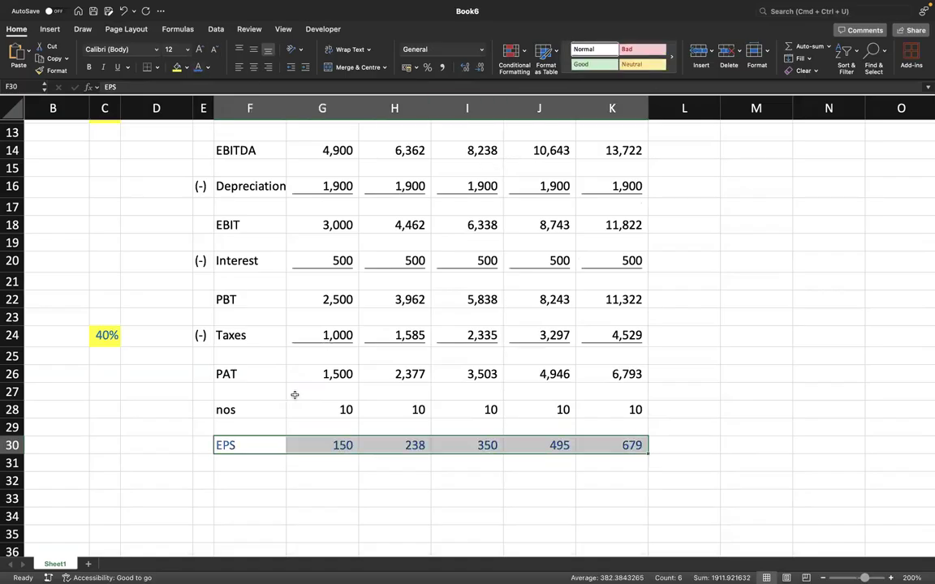
Label F32 "CFAT=" and calculate it in G32 as PAT plus Depreciation with =G26+G16
{"action": "left_click", "coordinate": [236, 477]}
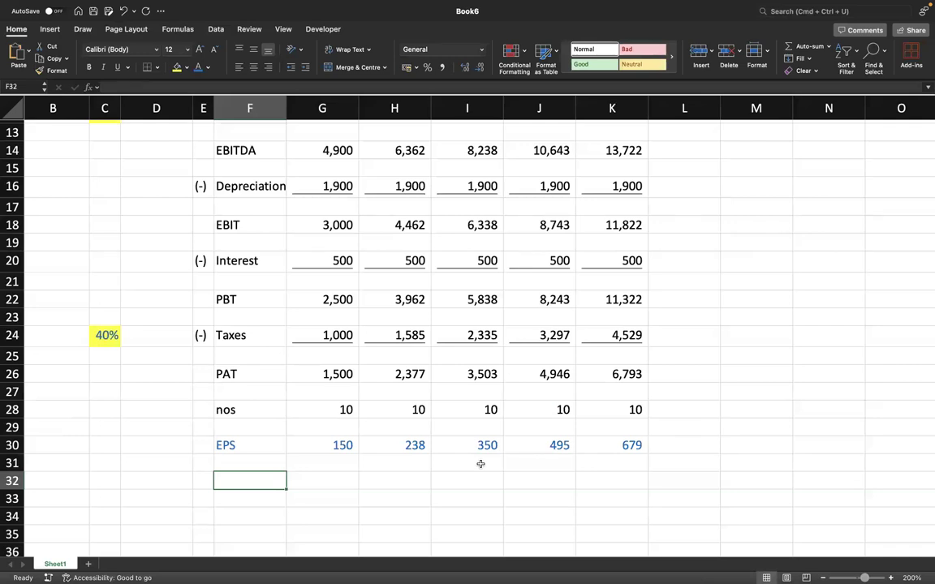
{"action": "type", "text": "C"}
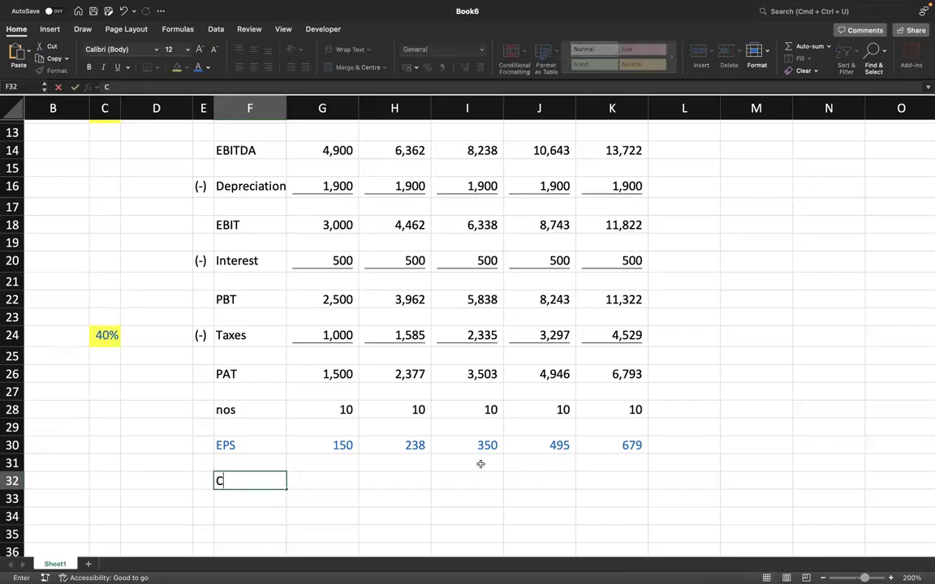
{"action": "type", "text": "FAT="}
{"action": "key", "text": "Tab"}
{"action": "type", "text": "="}
{"action": "key", "text": "Up"}
{"action": "key", "text": "Up"}
{"action": "key", "text": "Up"}
{"action": "key", "text": "Up"}
{"action": "key", "text": "Up"}
{"action": "key", "text": "Up"}
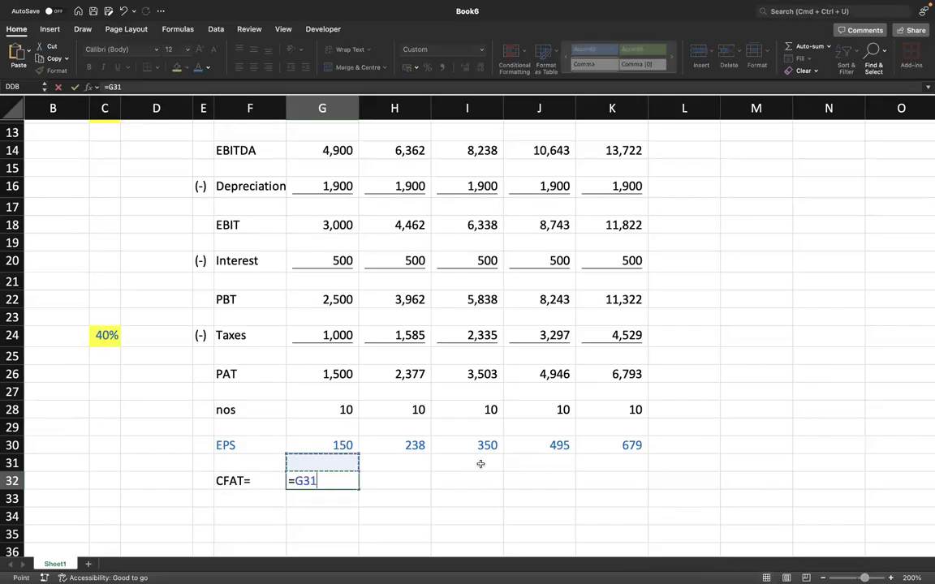
{"action": "type", "text": "+"}
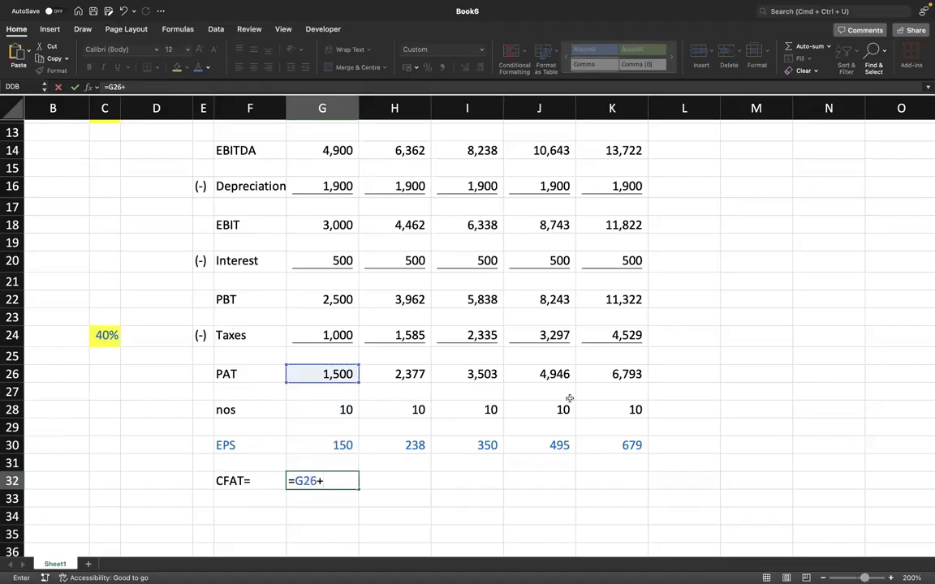
{"action": "left_click", "coordinate": [339, 184]}
{"action": "key", "text": "Return"}
Fill the CFAT formula in G32 across through K32
{"action": "left_click", "coordinate": [349, 481]}
{"action": "left_click_drag", "start_coordinate": [359, 489], "coordinate": [641, 483]}
{"action": "left_click", "coordinate": [784, 444]}
Copy the yellow tax-rate cell C24 to C34 and enter 18% there as the discount rate
{"action": "scroll", "coordinate": [798, 497], "scroll_direction": "down", "scroll_amount": 3}
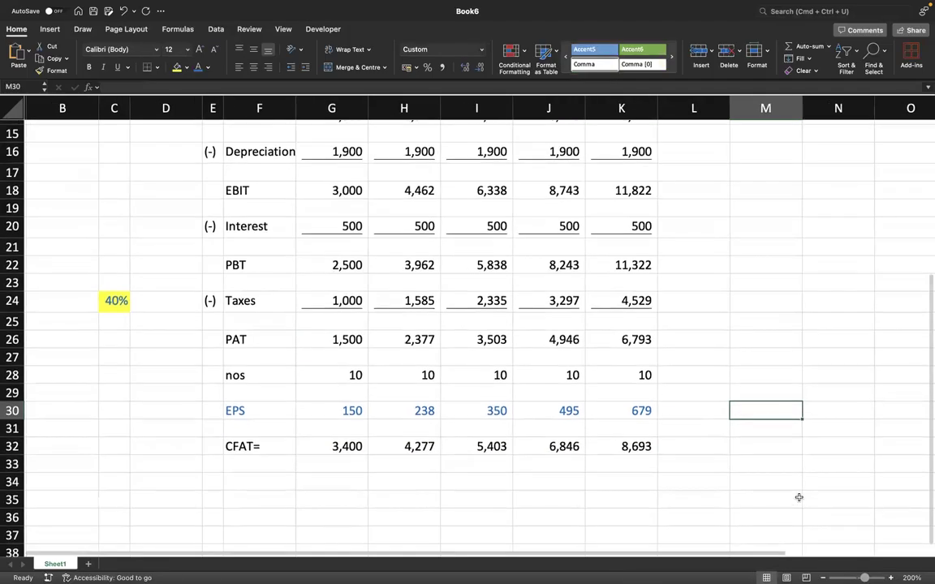
{"action": "scroll", "coordinate": [798, 497], "scroll_direction": "down", "scroll_amount": 4}
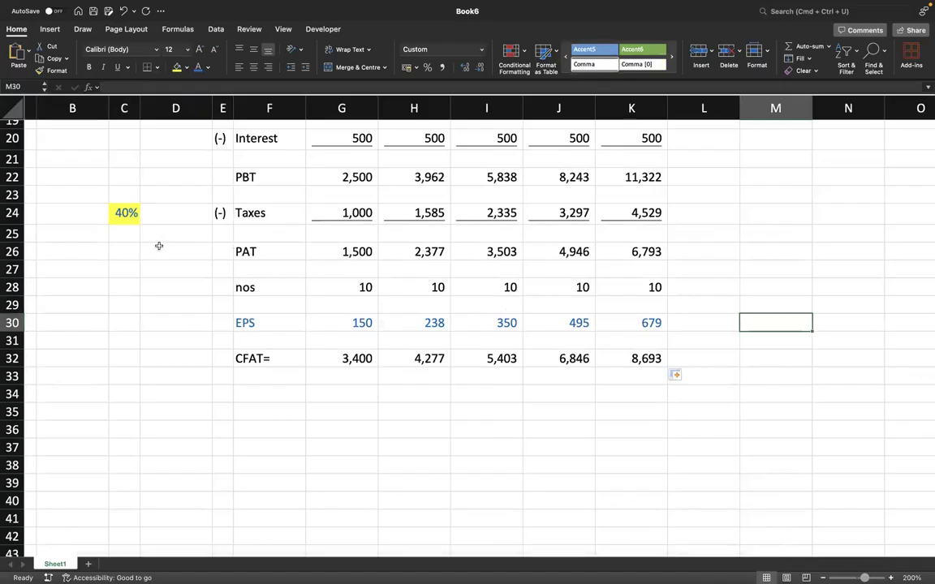
{"action": "left_click", "coordinate": [128, 214]}
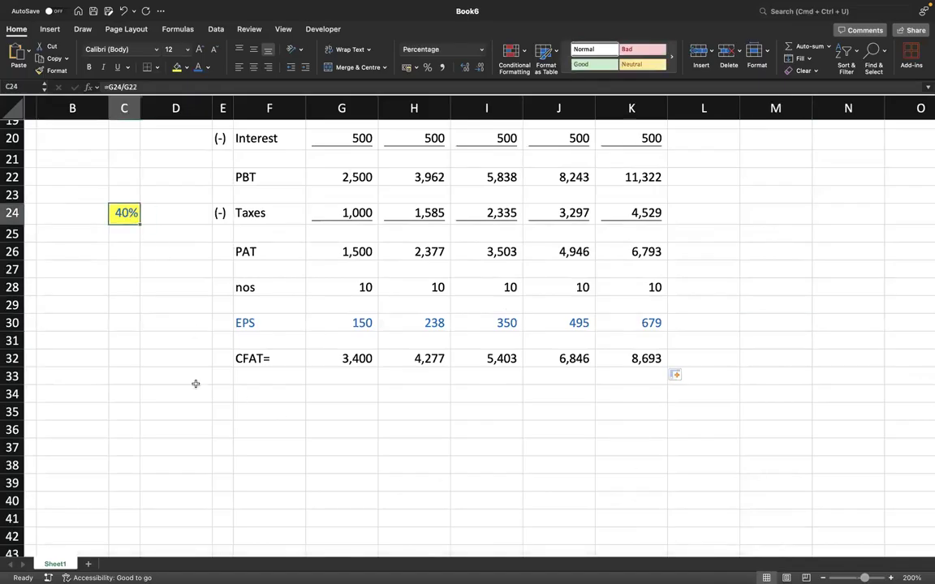
{"action": "key", "text": "super+c"}
{"action": "key", "text": "Down"}
{"action": "key", "text": "Down"}
{"action": "key", "text": "Down"}
{"action": "key", "text": "Down"}
{"action": "key", "text": "Down"}
{"action": "key", "text": "Down"}
{"action": "key", "text": "Down"}
{"action": "key", "text": "Down"}
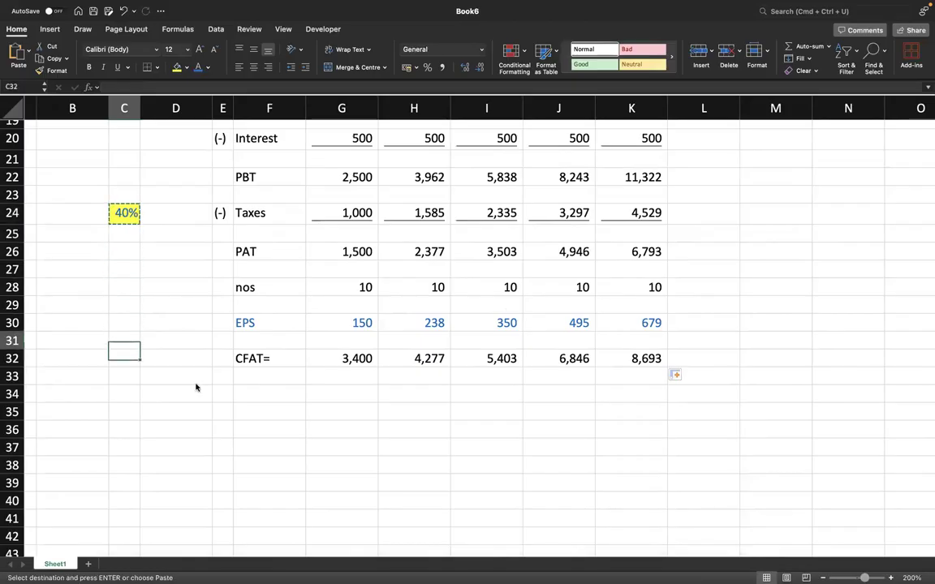
{"action": "key", "text": "Down"}
{"action": "key", "text": "Down"}
{"action": "key", "text": "Return"}
{"action": "type", "text": "18"}
{"action": "left_click", "coordinate": [195, 389]}
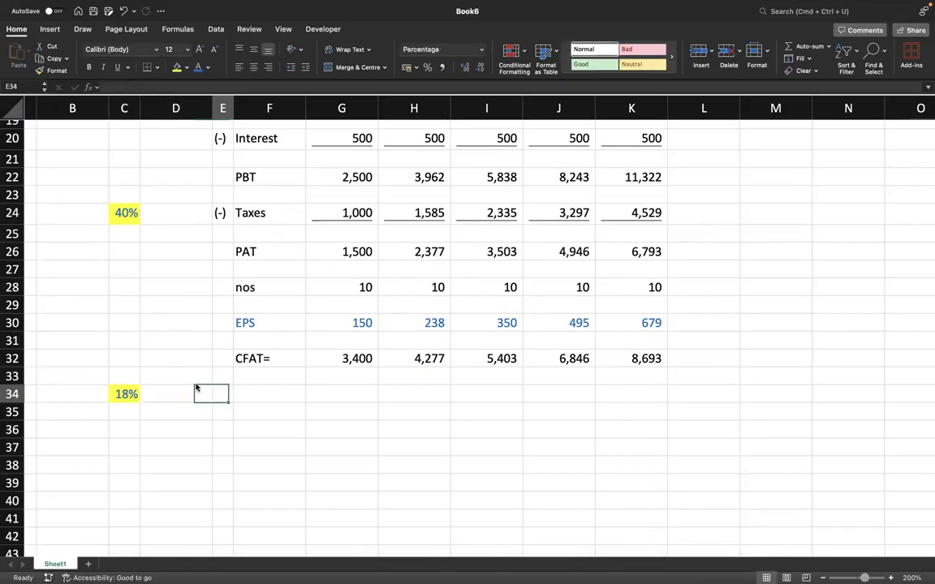
Label F34 "DF's" and calculate the first discount factor in G34 with =1/(1+C34)^G3
{"action": "key", "text": "Right"}
{"action": "type", "text": "DF"}
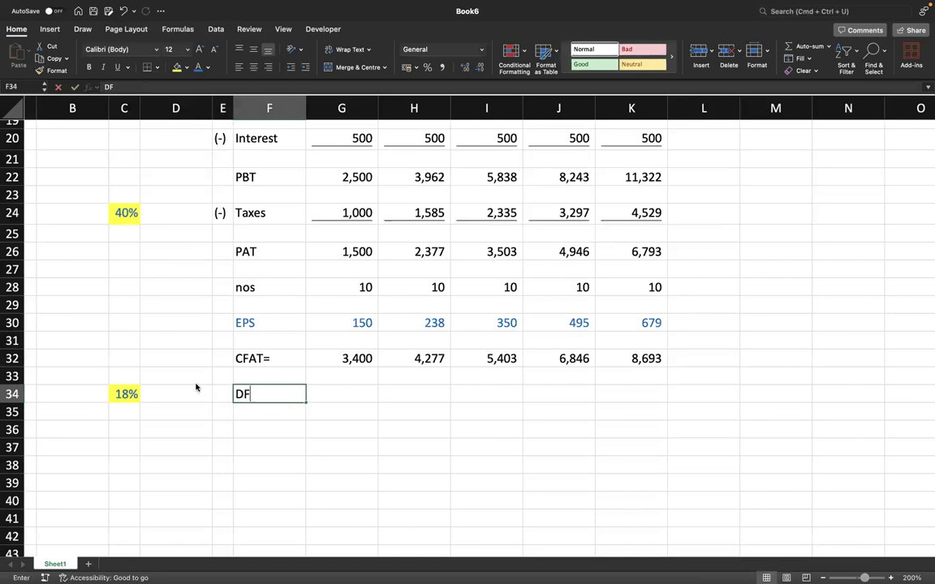
{"action": "type", "text": "'s"}
{"action": "key", "text": "Tab"}
{"action": "type", "text": "=1"}
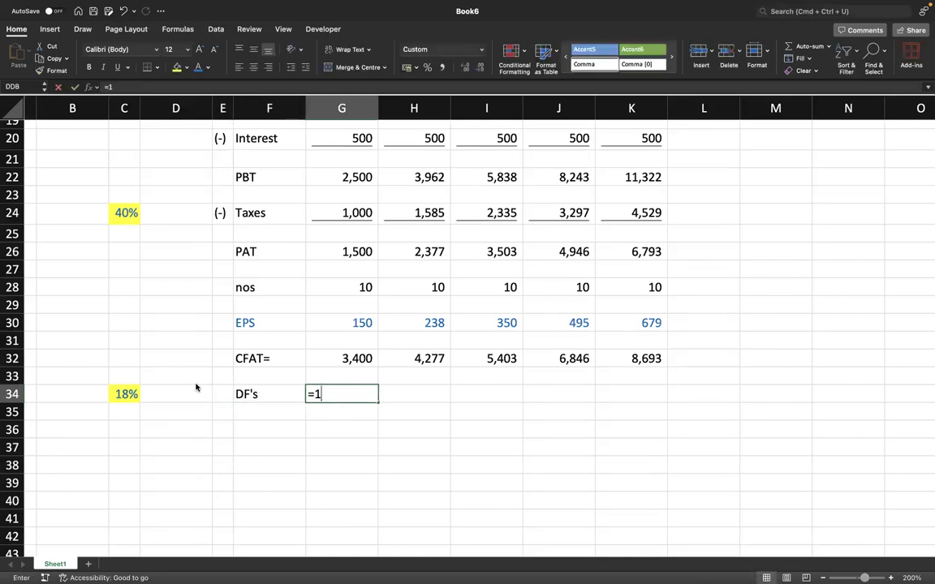
{"action": "type", "text": "/(1+"}
{"action": "left_click", "coordinate": [195, 387]}
{"action": "key", "text": "Left"}
{"action": "type", "text": ")^"}
{"action": "scroll", "coordinate": [309, 365], "scroll_direction": "up", "scroll_amount": 10}
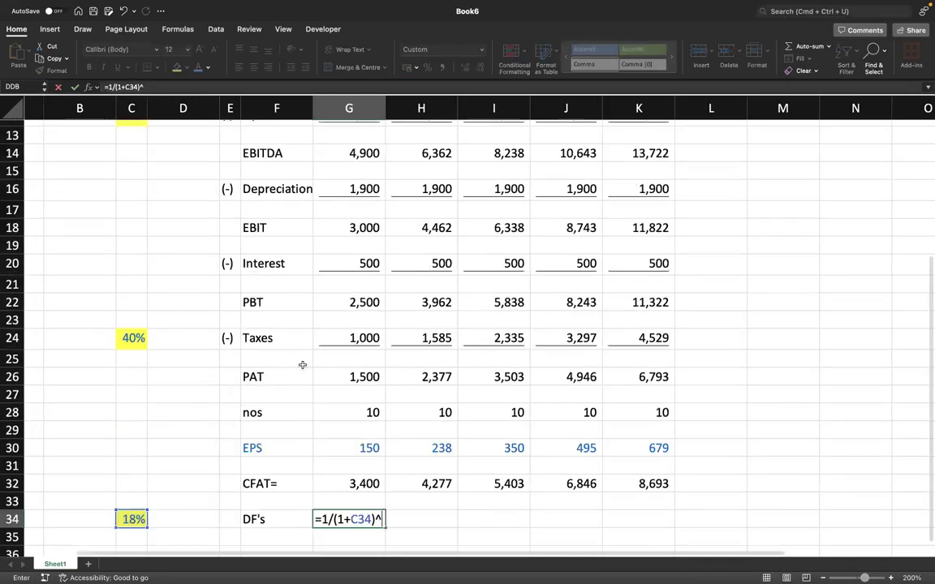
{"action": "left_click", "coordinate": [348, 161]}
{"action": "key", "text": "Return"}
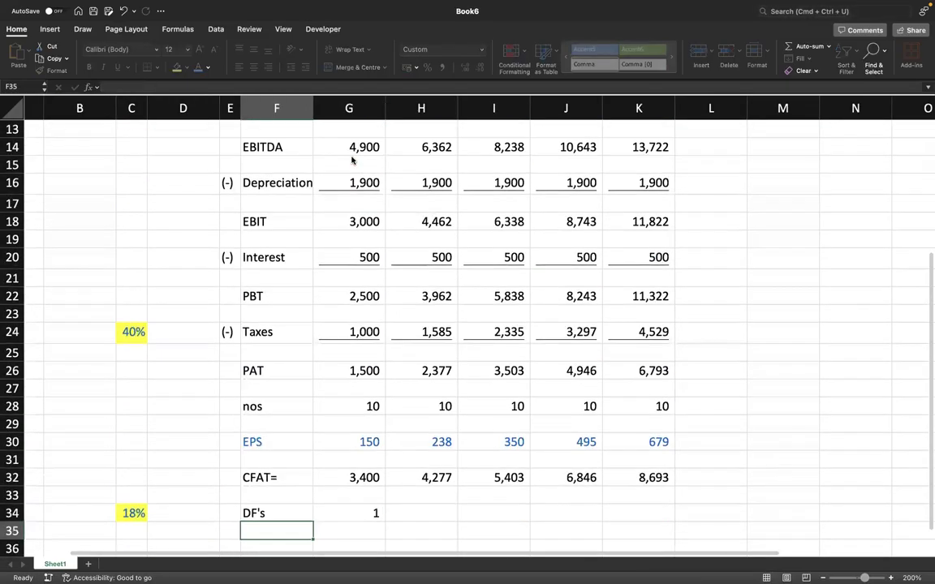
Make the discount rate reference in the G34 formula absolute as $C$34
{"action": "key", "text": "Up"}
{"action": "key", "text": "Right"}
{"action": "key", "text": "Left"}
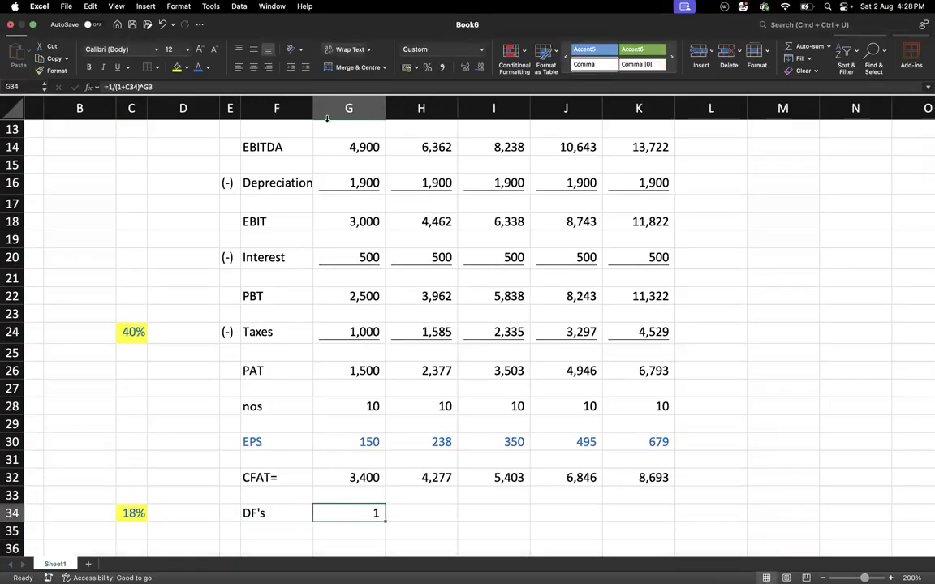
{"action": "left_click", "coordinate": [130, 87]}
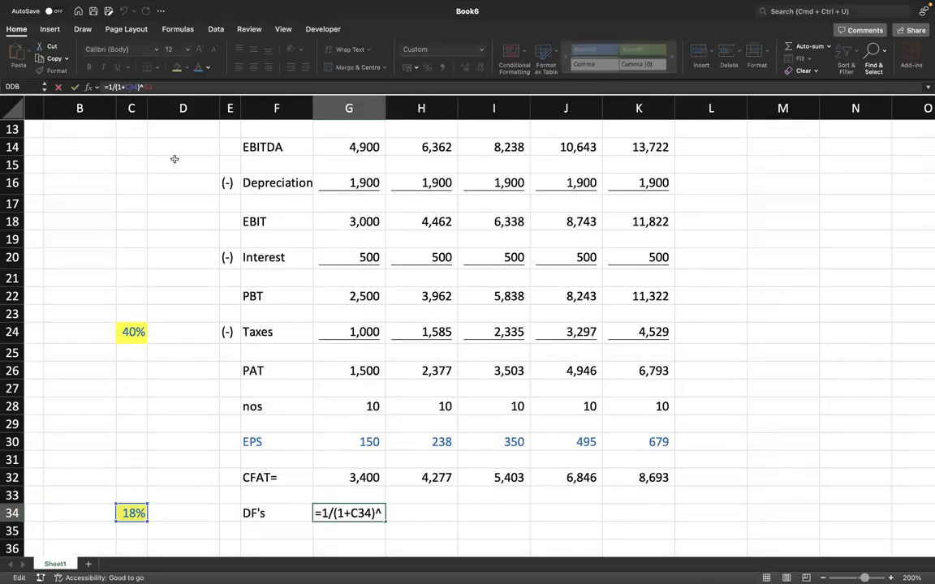
{"action": "key", "text": "F4"}
{"action": "key", "text": "Return"}
{"action": "key", "text": "Up"}
Apply comma style to G34 and fill the discount factor formula across through K34
{"action": "left_click", "coordinate": [443, 68]}
{"action": "scroll", "coordinate": [486, 370], "scroll_direction": "down", "scroll_amount": 4}
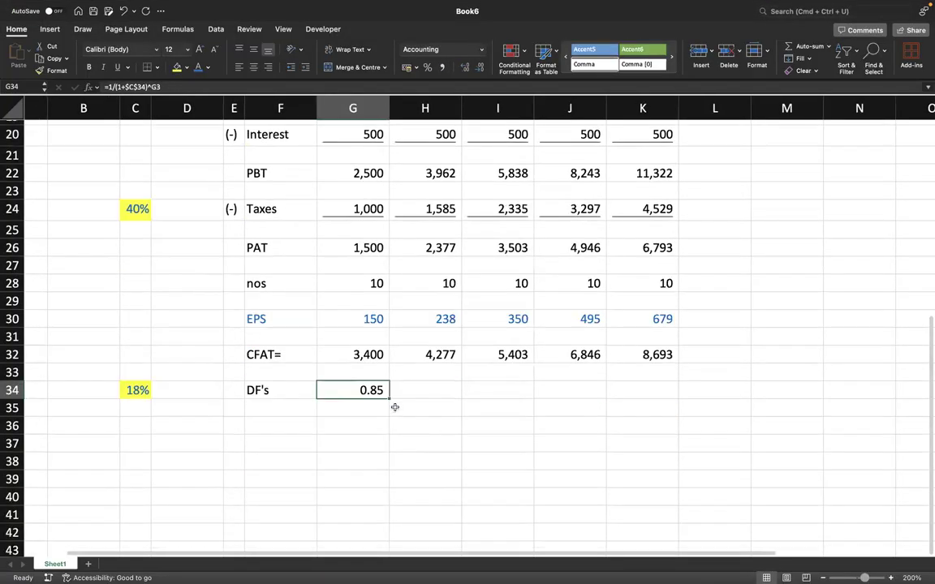
{"action": "left_click_drag", "start_coordinate": [390, 399], "coordinate": [698, 410]}
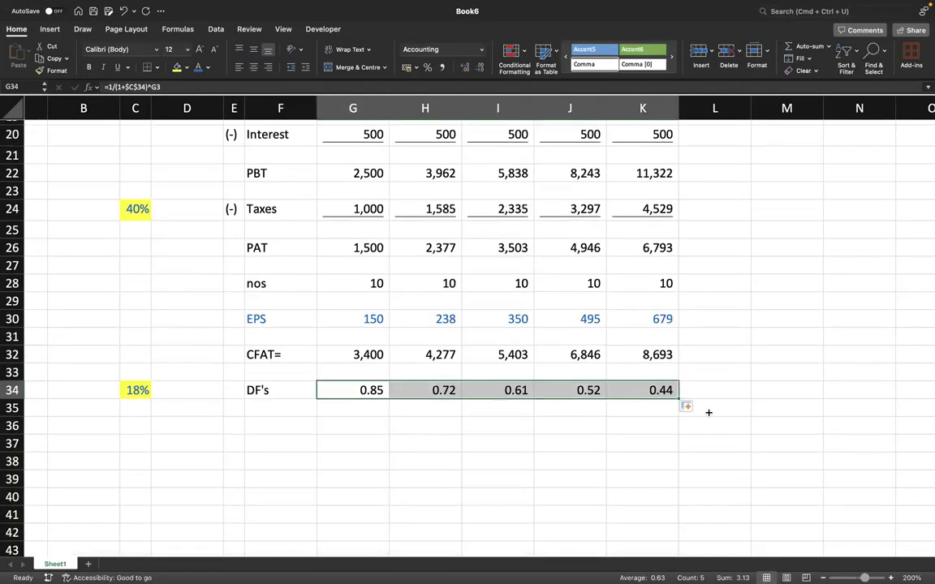
Label F36 "PV's=" and calculate G36 as CFAT times the discount factor with =G32*G34
{"action": "key", "text": "Down"}
{"action": "key", "text": "Down"}
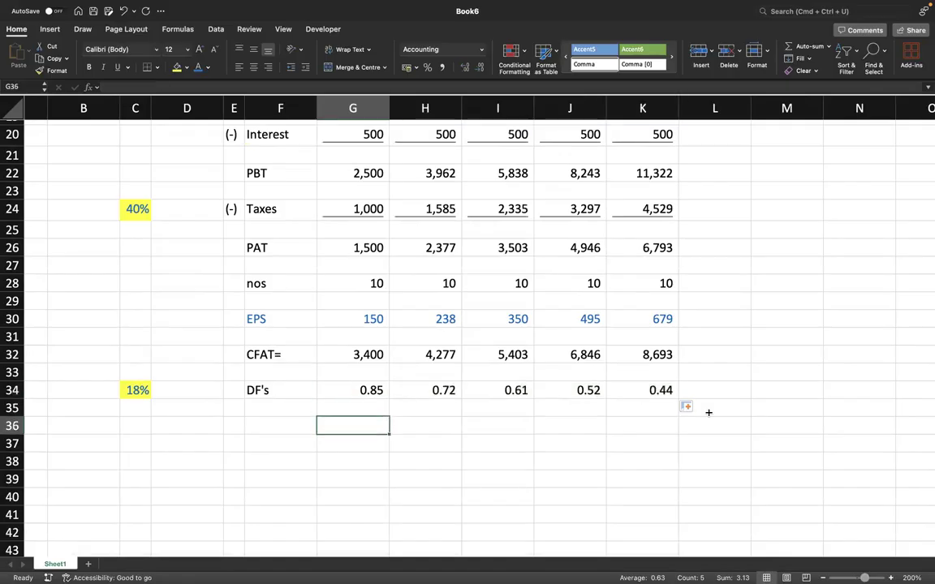
{"action": "key", "text": "Left"}
{"action": "type", "text": "PV's"}
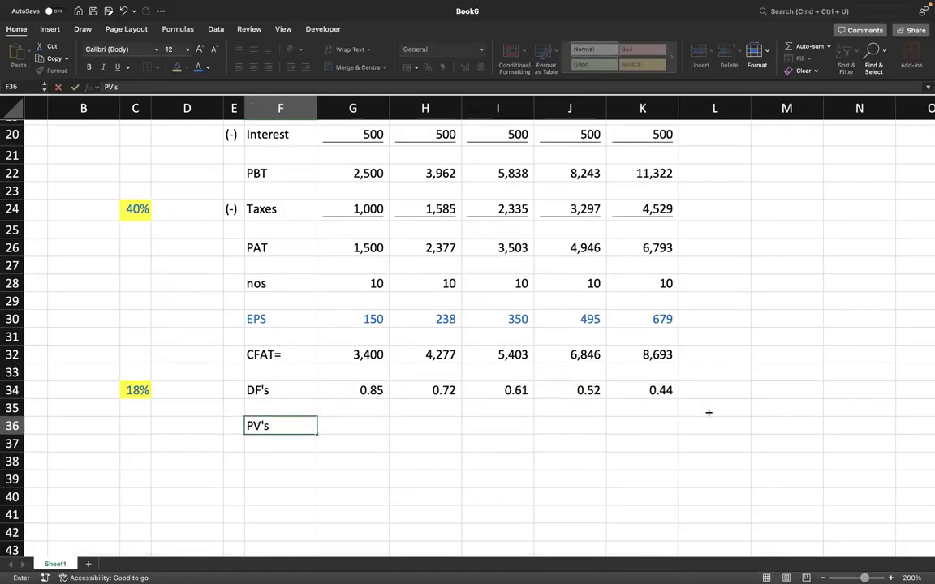
{"action": "type", "text": "="}
{"action": "key", "text": "Tab"}
{"action": "type", "text": "="}
{"action": "key", "text": "Up"}
{"action": "key", "text": "Up"}
{"action": "key", "text": "Up"}
{"action": "key", "text": "Up"}
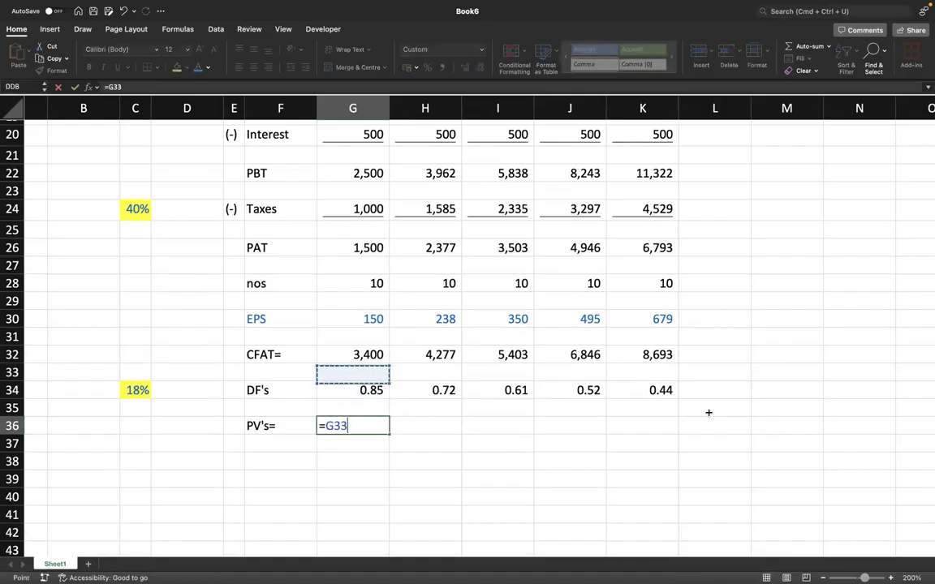
{"action": "type", "text": "*"}
{"action": "key", "text": "Up"}
{"action": "key", "text": "Up"}
{"action": "key", "text": "Return"}
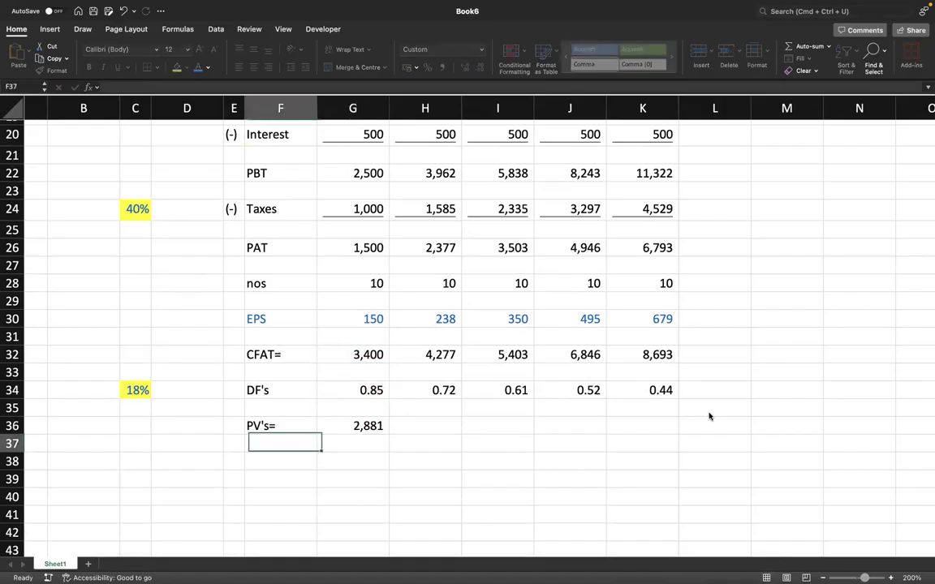
Fill the present value formula in G36 across through K36
{"action": "key", "text": "Up"}
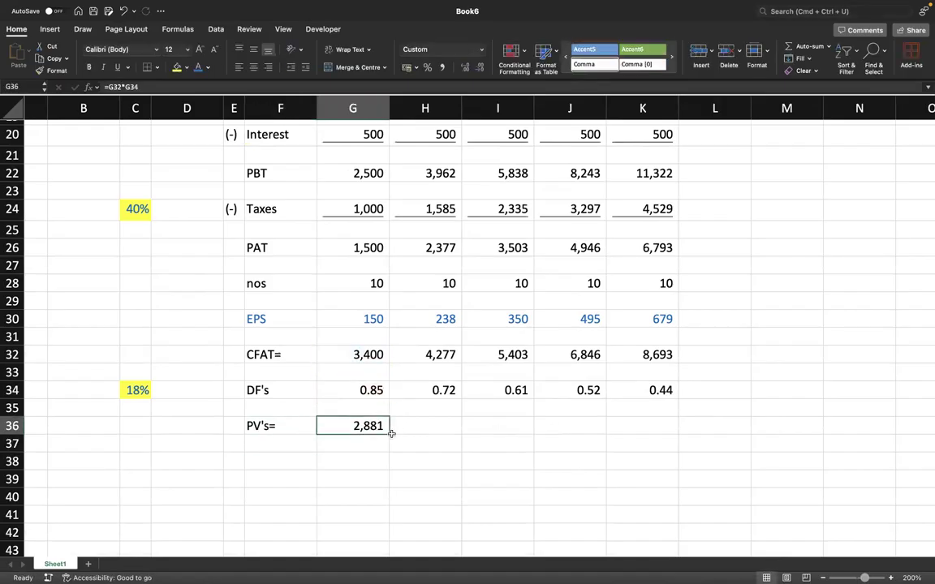
{"action": "left_click_drag", "start_coordinate": [388, 433], "coordinate": [665, 446]}
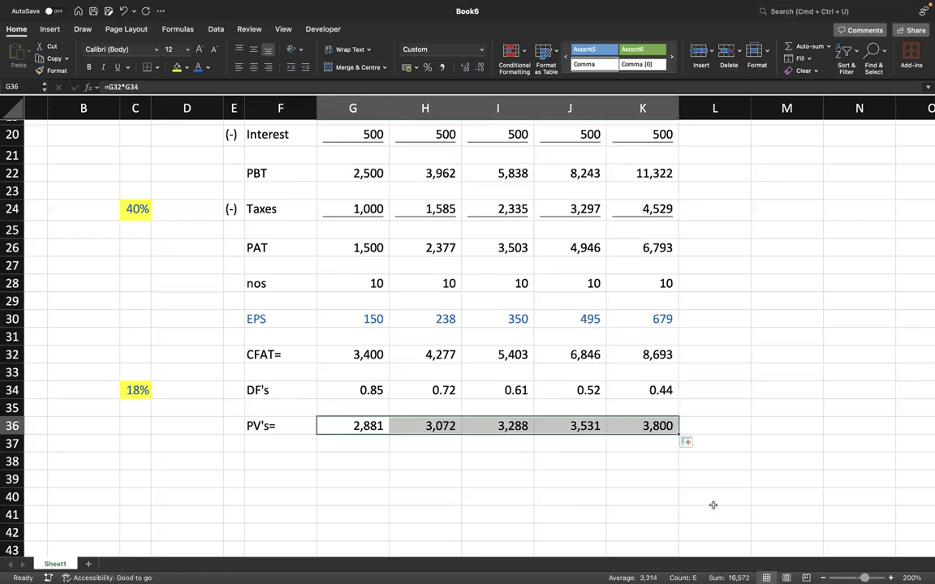
{"action": "left_click", "coordinate": [801, 470]}
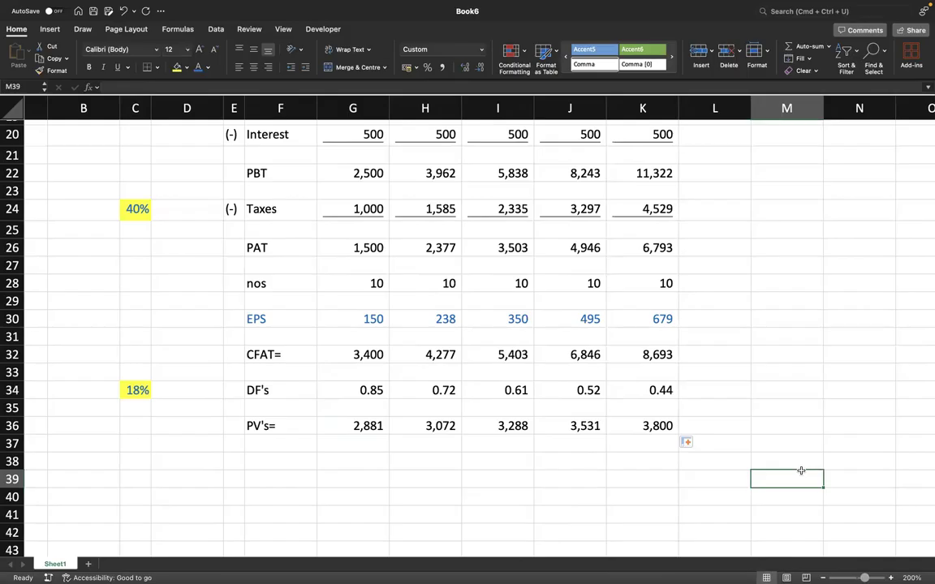
Label I38 "PV {CI's} =" and total the present values in K38 with =SUM(G36:K36)
{"action": "left_click", "coordinate": [276, 461]}
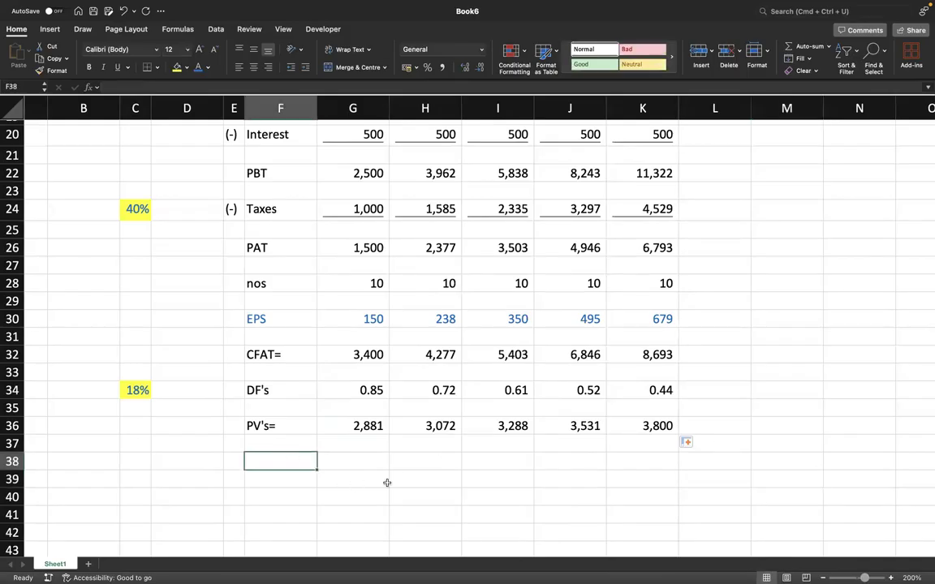
{"action": "left_click", "coordinate": [492, 462]}
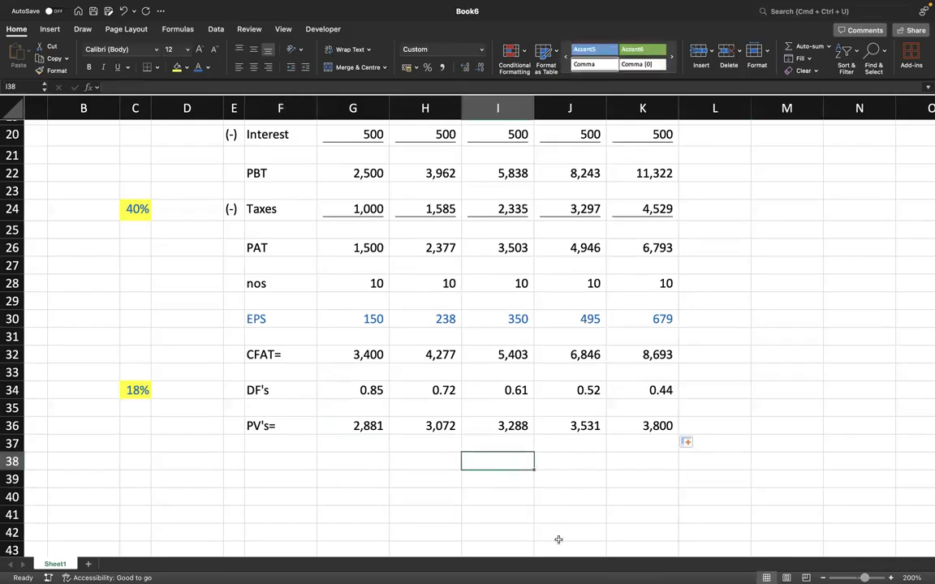
{"action": "type", "text": "PV {CI's}"}
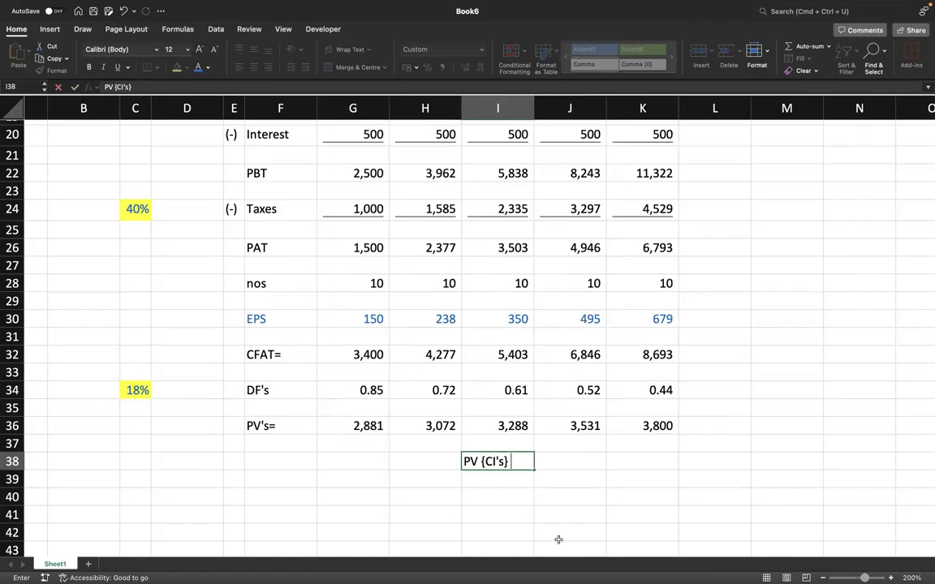
{"action": "type", "text": " ="}
{"action": "key", "text": "Tab"}
{"action": "key", "text": "Tab"}
{"action": "type", "text": "=syunm"}
{"action": "key", "text": "BackSpace"}
{"action": "key", "text": "BackSpace"}
{"action": "key", "text": "BackSpace"}
{"action": "key", "text": "BackSpace"}
{"action": "type", "text": "um("}
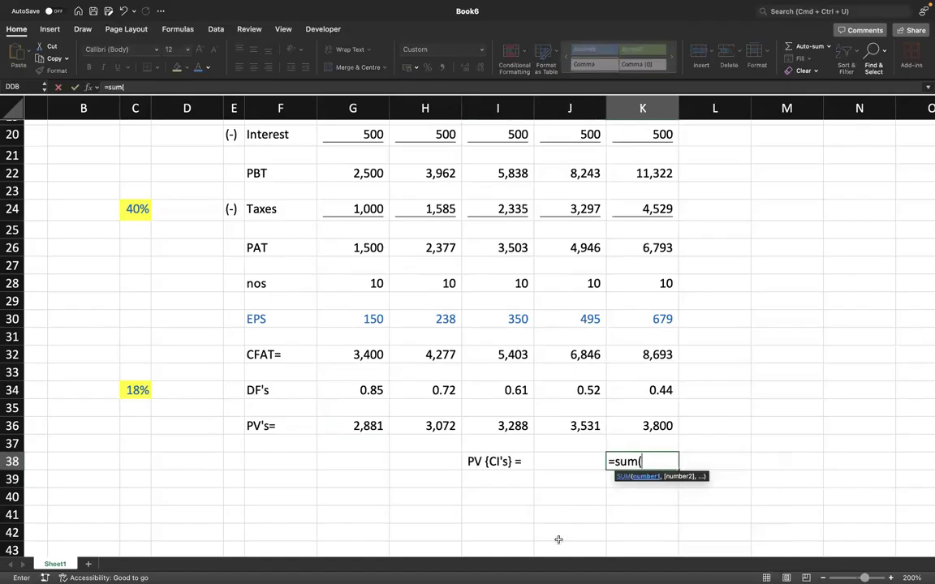
{"action": "key", "text": "Up"}
{"action": "key", "text": "Up"}
{"action": "key", "text": "ctrl+shift+Left"}
{"action": "key", "text": "shift+Right"}
{"action": "type", "text": ")"}
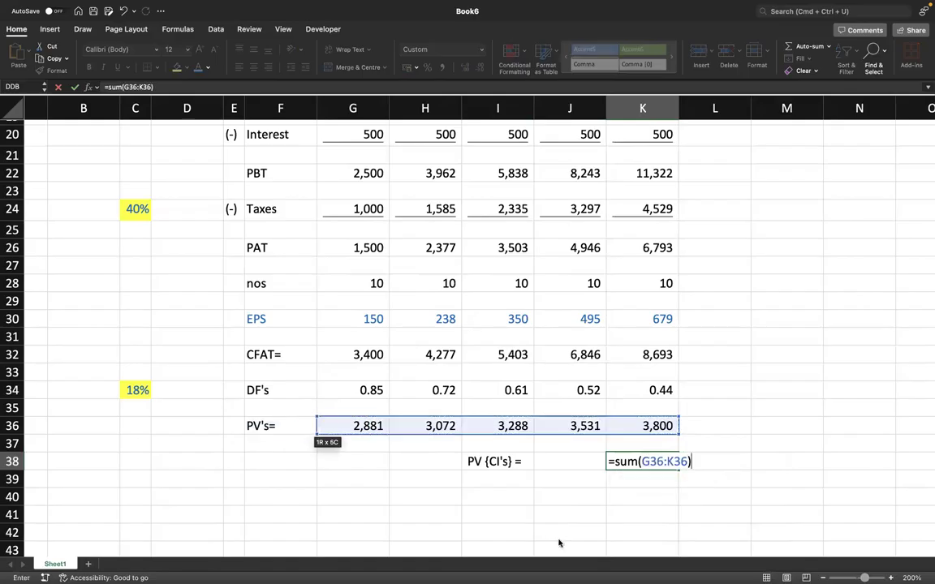
{"action": "key", "text": "Return"}
Try coloring the PV {CI's} text in I38:K38 blue, and undo the color change
{"action": "key", "text": "Up"}
{"action": "key", "text": "shift+Right"}
{"action": "key", "text": "shift+Right"}
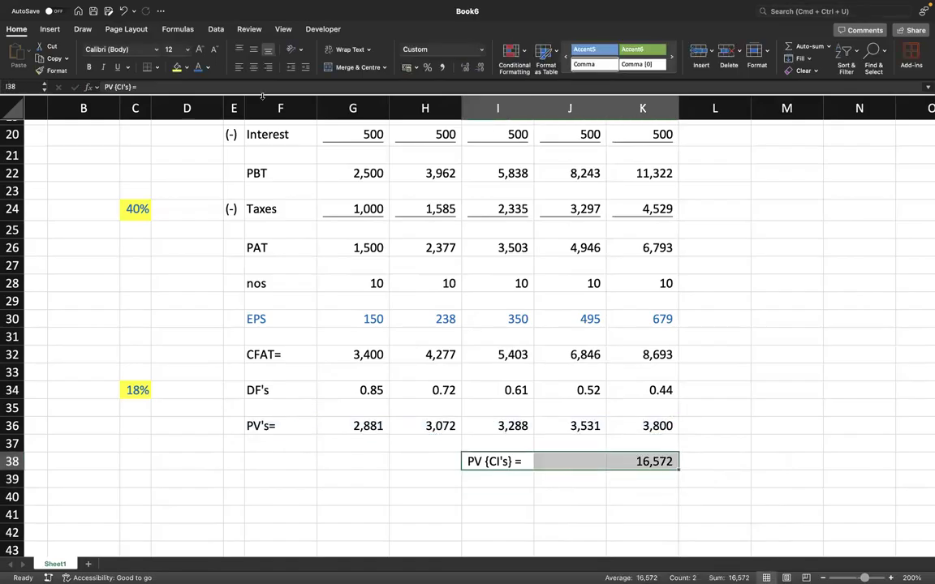
{"action": "left_click", "coordinate": [196, 68]}
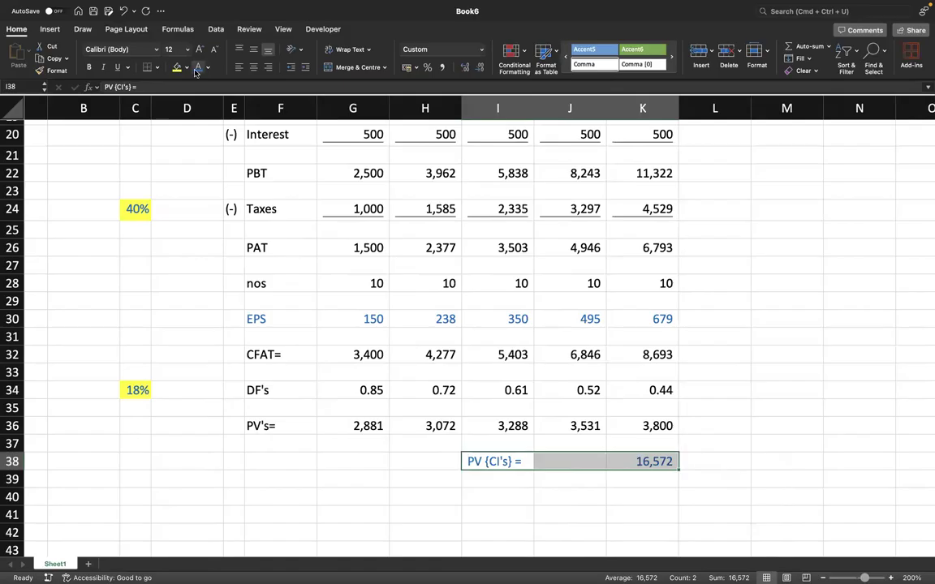
{"action": "key", "text": "super+z"}
Enter the labels "Less:" in H40 and "Initial Investment=" in I40
{"action": "key", "text": "Down"}
{"action": "key", "text": "Down"}
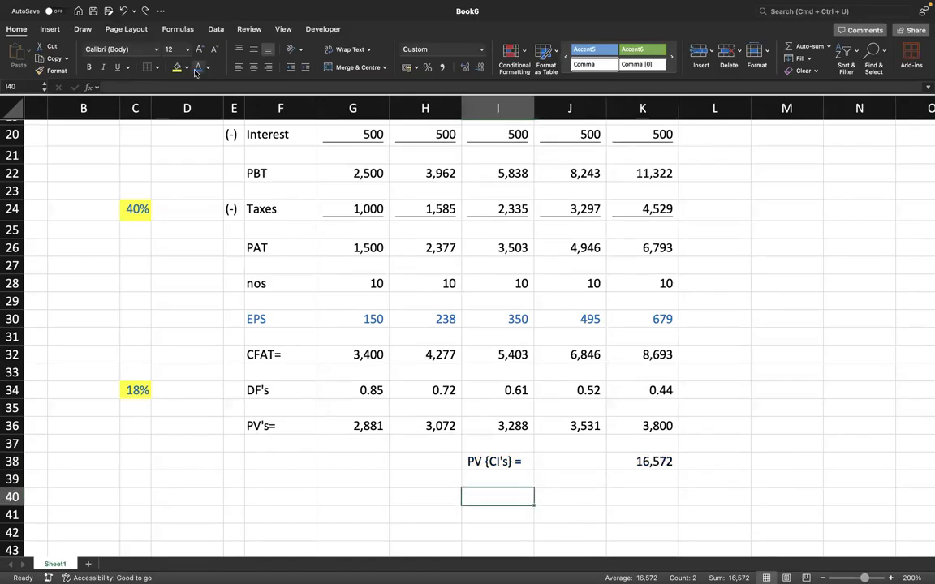
{"action": "key", "text": "Left"}
{"action": "type", "text": "Less:"}
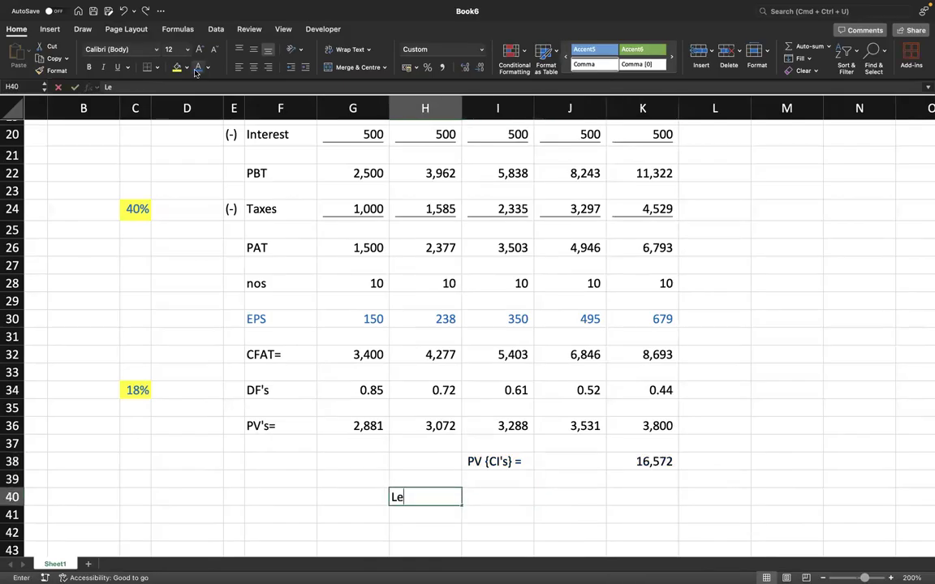
{"action": "key", "text": "Tab"}
{"action": "type", "text": "In"}
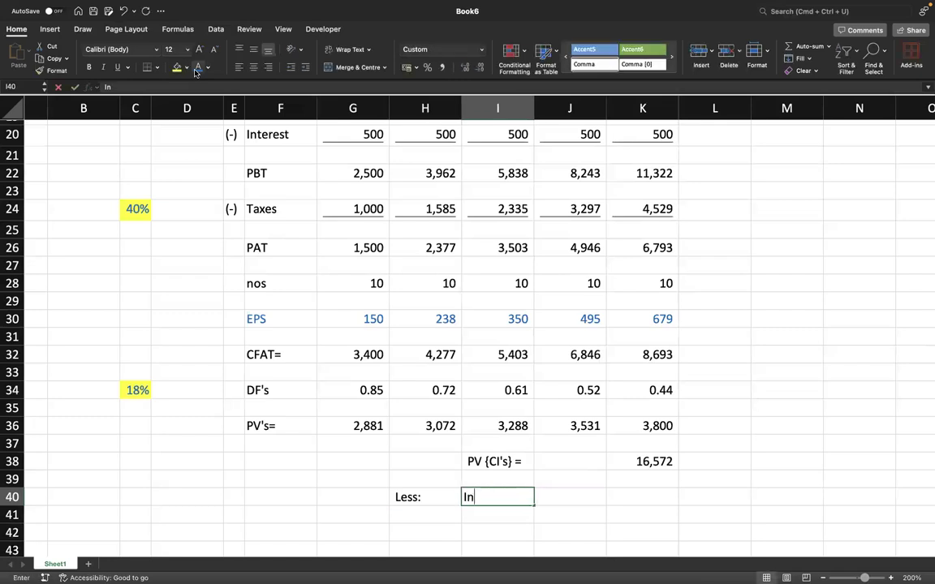
{"action": "type", "text": "itial INce"}
{"action": "key", "text": "BackSpace"}
{"action": "key", "text": "BackSpace"}
{"action": "type", "text": "vestment "}
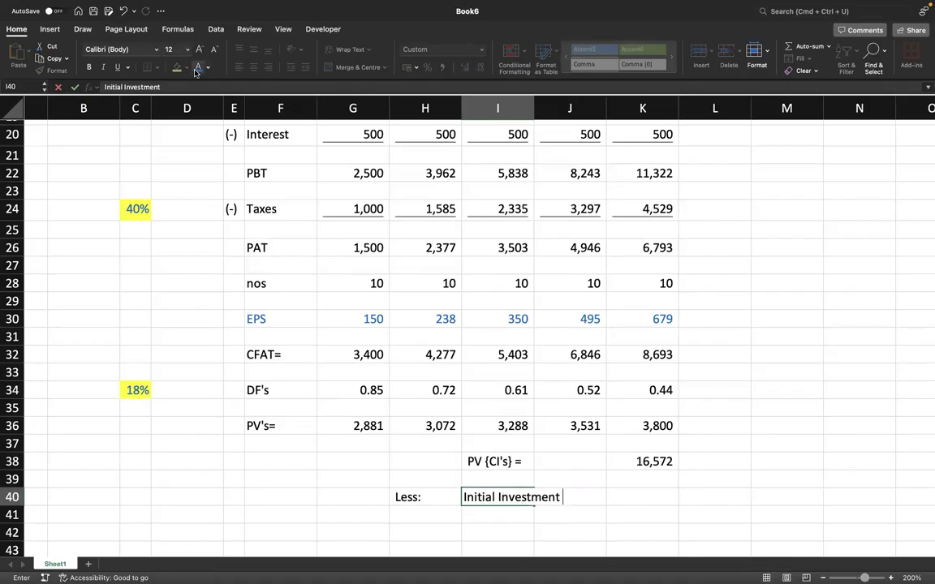
{"action": "type", "text": "="}
{"action": "key", "text": "Right"}
{"action": "key", "text": "Right"}
{"action": "key", "text": "Right"}
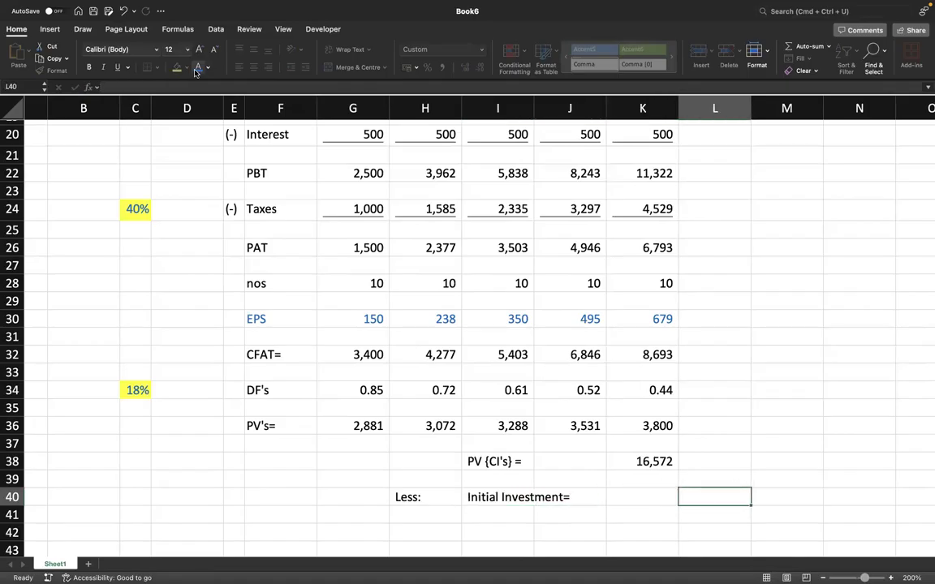
Enter 10000 as the initial investment in K40 and underline the amount
{"action": "key", "text": "Left"}
{"action": "type", "text": "10000"}
{"action": "key", "text": "Return"}
{"action": "key", "text": "Up"}
Label I42 "NPV" and calculate it in K42 as the total present value minus the initial investment with =K38-K40
{"action": "key", "text": "Down"}
{"action": "key", "text": "Down"}
{"action": "key", "text": "Left"}
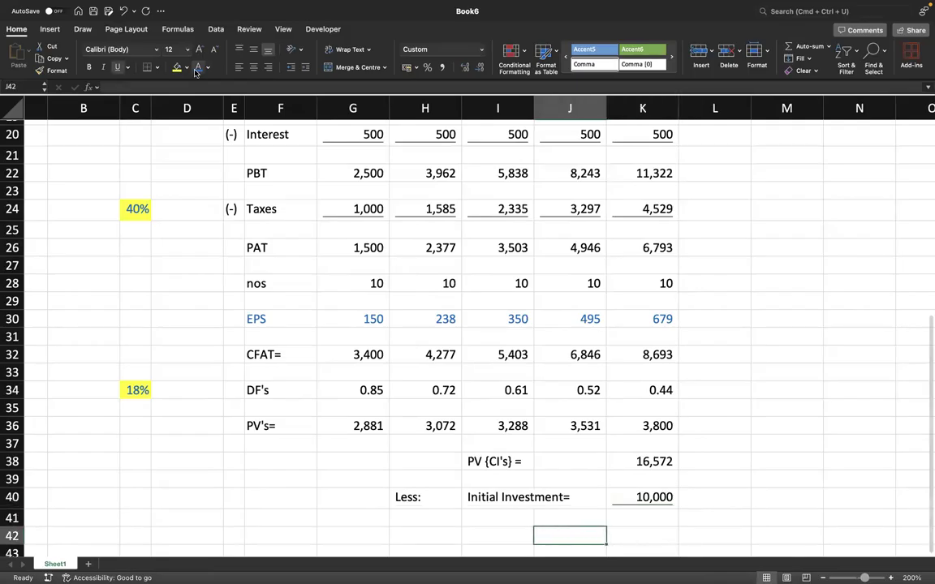
{"action": "key", "text": "Left"}
{"action": "type", "text": "NPV"}
{"action": "key", "text": "Right"}
{"action": "key", "text": "Right"}
{"action": "type", "text": "="}
{"action": "key", "text": "Up"}
{"action": "key", "text": "Up"}
{"action": "key", "text": "Up"}
{"action": "key", "text": "Up"}
{"action": "type", "text": "-"}
{"action": "key", "text": "Up"}
{"action": "key", "text": "Up"}
{"action": "key", "text": "Return"}
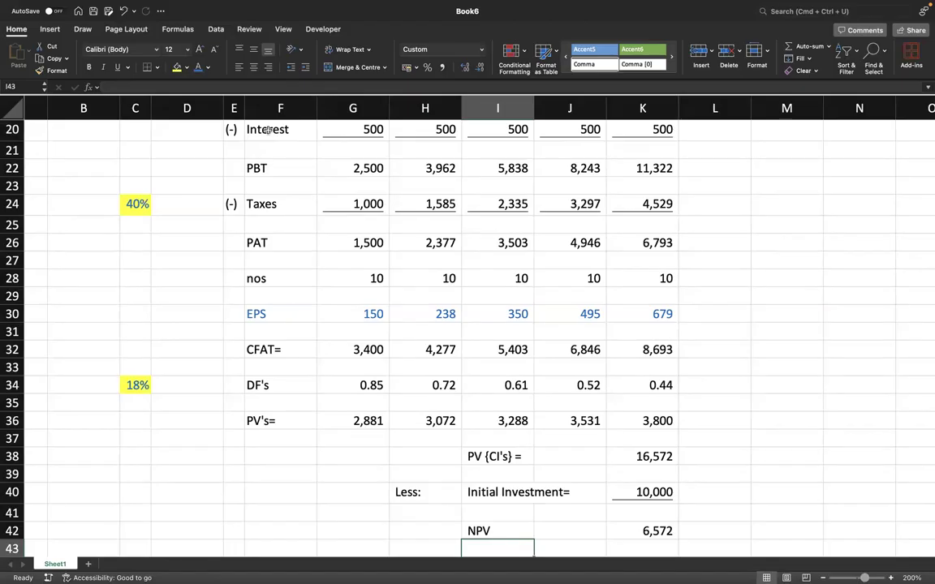
{"action": "mouse_move", "coordinate": [346, 6]}
{"action": "scroll", "coordinate": [765, 261], "scroll_direction": "up", "scroll_amount": 10}
{"action": "scroll", "coordinate": [765, 261], "scroll_direction": "down", "scroll_amount": 6}
{"action": "key", "text": "XF86MonBrightnessUp"}
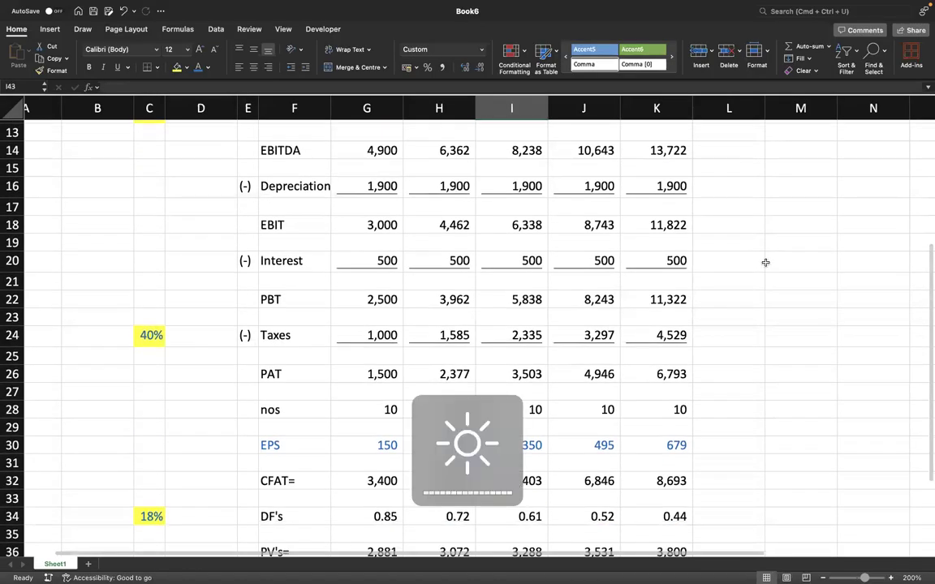
{"action": "key", "text": "XF86AudioRaiseVolume"}
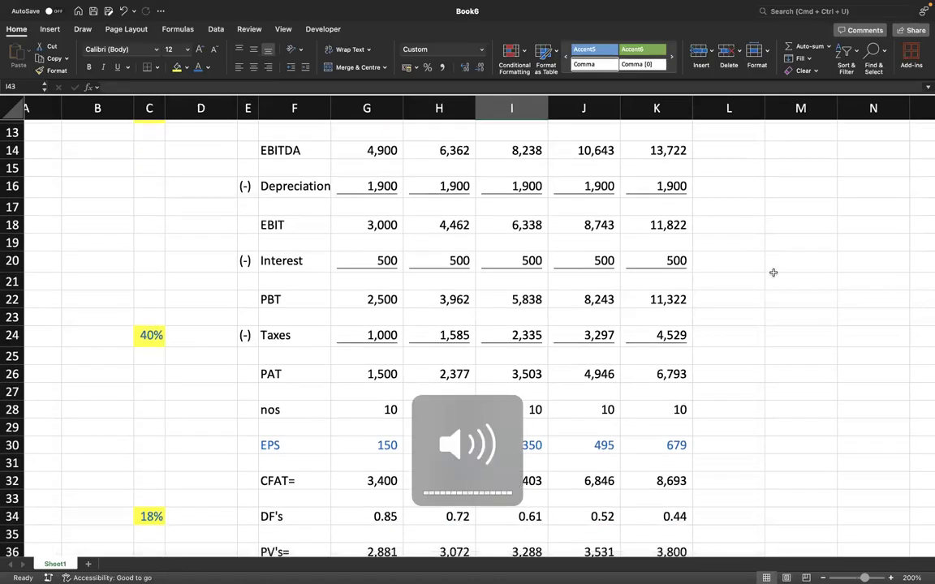
{"action": "left_click", "coordinate": [800, 299]}
{"action": "scroll", "coordinate": [828, 373], "scroll_direction": "down", "scroll_amount": 5}
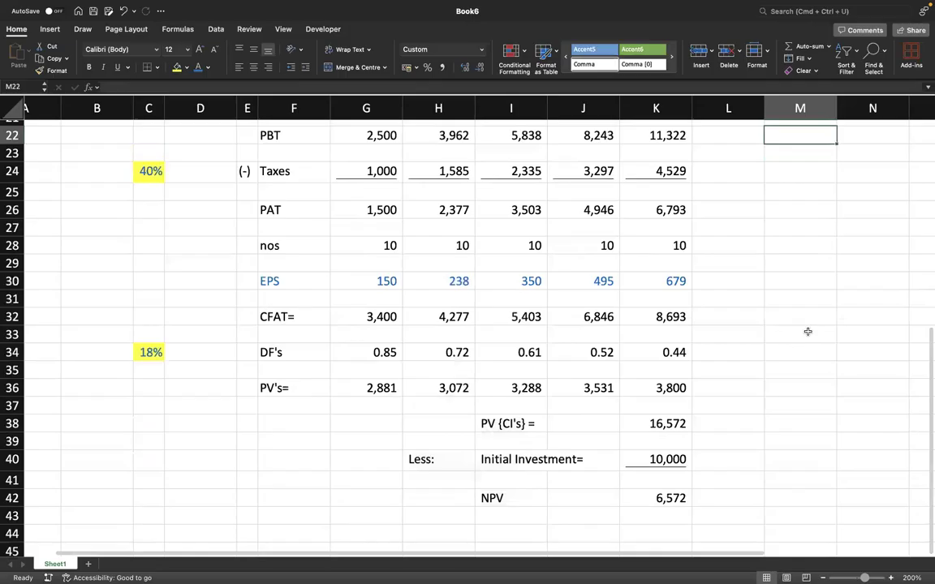
{"action": "scroll", "coordinate": [807, 331], "scroll_direction": "down", "scroll_amount": 3}
{"action": "scroll", "coordinate": [434, 336], "scroll_direction": "up", "scroll_amount": 6}
Copy the CFAT values in G32:K32 and paste them transposed into F45:F49 as values and number formats
{"action": "scroll", "coordinate": [369, 319], "scroll_direction": "down", "scroll_amount": 7}
{"action": "left_click_drag", "start_coordinate": [368, 246], "coordinate": [671, 244]}
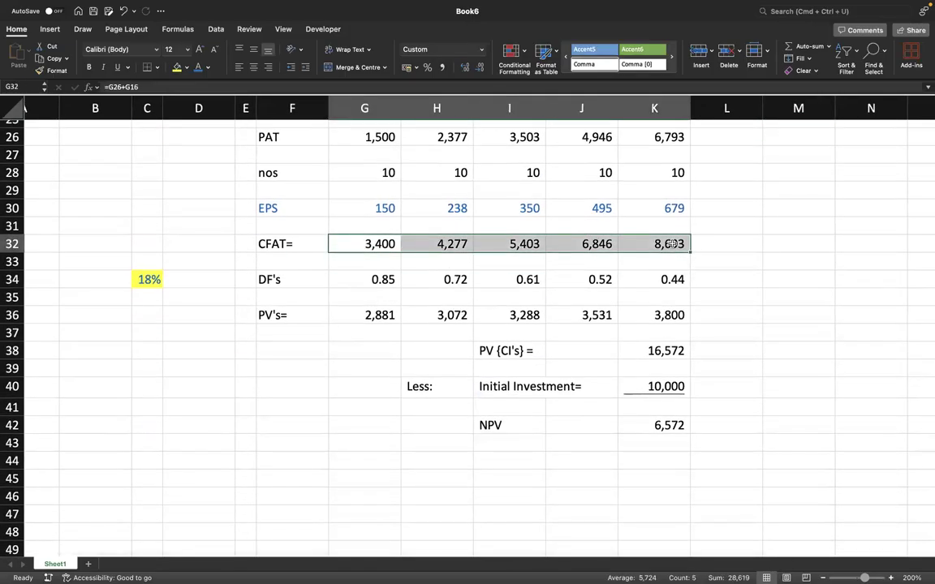
{"action": "key", "text": "ctrl+c"}
{"action": "scroll", "coordinate": [601, 376], "scroll_direction": "down", "scroll_amount": 3}
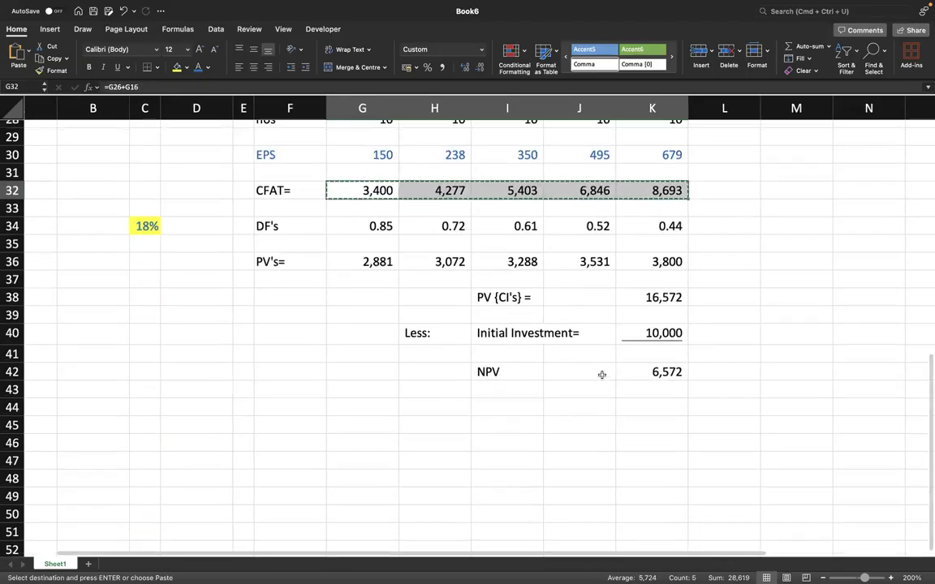
{"action": "left_click", "coordinate": [308, 423]}
{"action": "right_click", "coordinate": [308, 422]}
{"action": "mouse_move", "coordinate": [357, 303]}
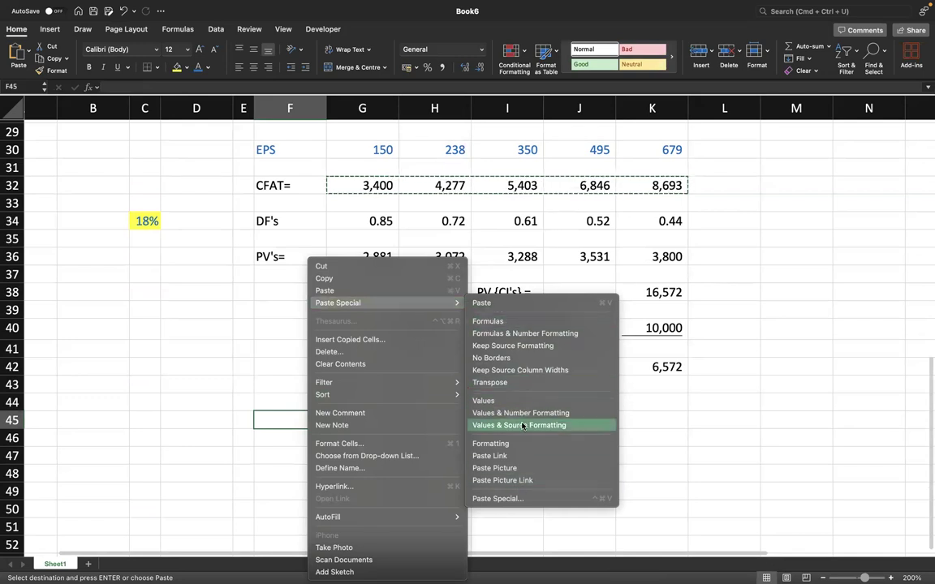
{"action": "left_click", "coordinate": [503, 498]}
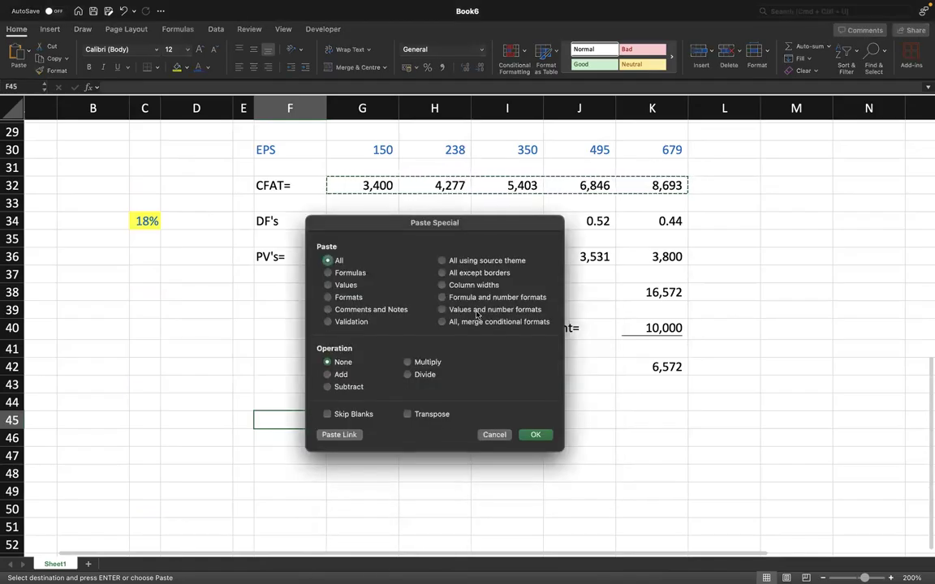
{"action": "left_click", "coordinate": [477, 310]}
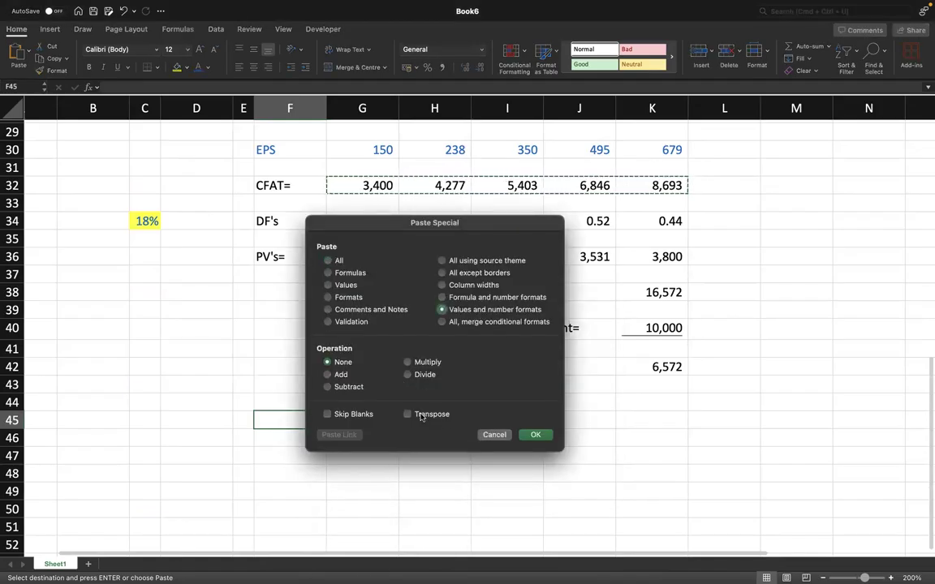
{"action": "left_click", "coordinate": [536, 434]}
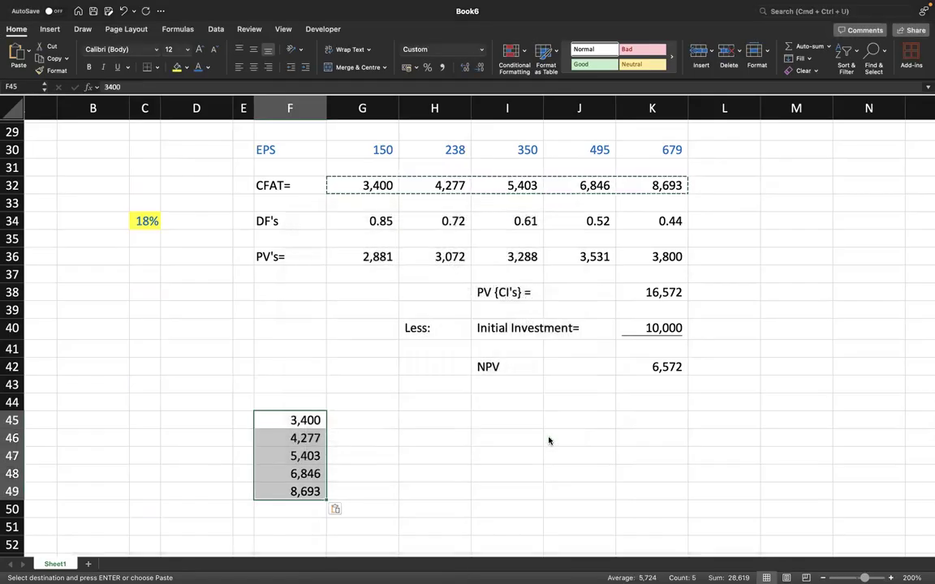
Enter the initial investment as a negative cash flow in F44 with =-K40
{"action": "left_click", "coordinate": [297, 396]}
{"action": "type", "text": "=-"}
{"action": "left_click", "coordinate": [657, 329]}
{"action": "key", "text": "Return"}
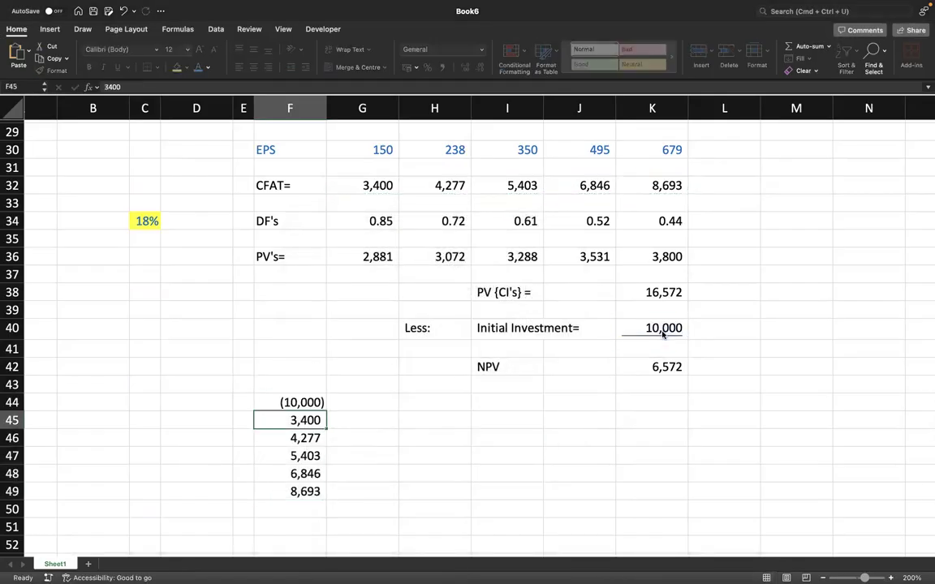
Enter the label "IRR=" in I44
{"action": "key", "text": "Return"}
{"action": "key", "text": "Right"}
{"action": "key", "text": "Right"}
{"action": "key", "text": "Right"}
{"action": "key", "text": "Up"}
{"action": "key", "text": "Up"}
{"action": "key", "text": "F2"}
{"action": "type", "text": "IRR="}
{"action": "key", "text": "Right"}
{"action": "key", "text": "Right"}
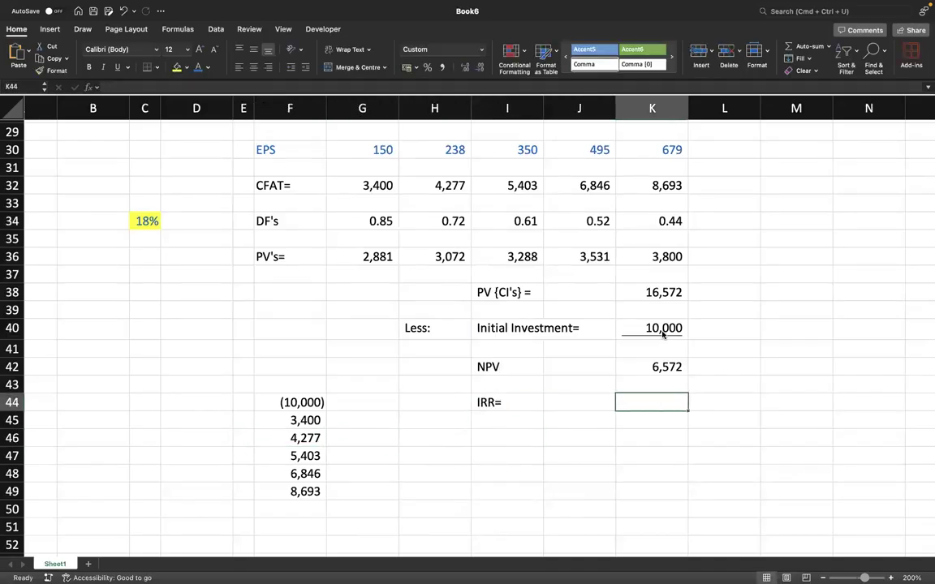
Calculate the internal rate of return in K44 with =IRR(F44:F49)
{"action": "type", "text": "=irr("}
{"action": "key", "text": "Left"}
{"action": "key", "text": "Left"}
{"action": "key", "text": "Left"}
{"action": "key", "text": "Left"}
{"action": "key", "text": "Left"}
{"action": "key", "text": "shift+Down"}
{"action": "key", "text": "shift+Down"}
{"action": "key", "text": "shift+Down"}
{"action": "key", "text": "shift+Down"}
{"action": "key", "text": "shift+Down"}
{"action": "type", "text": ")"}
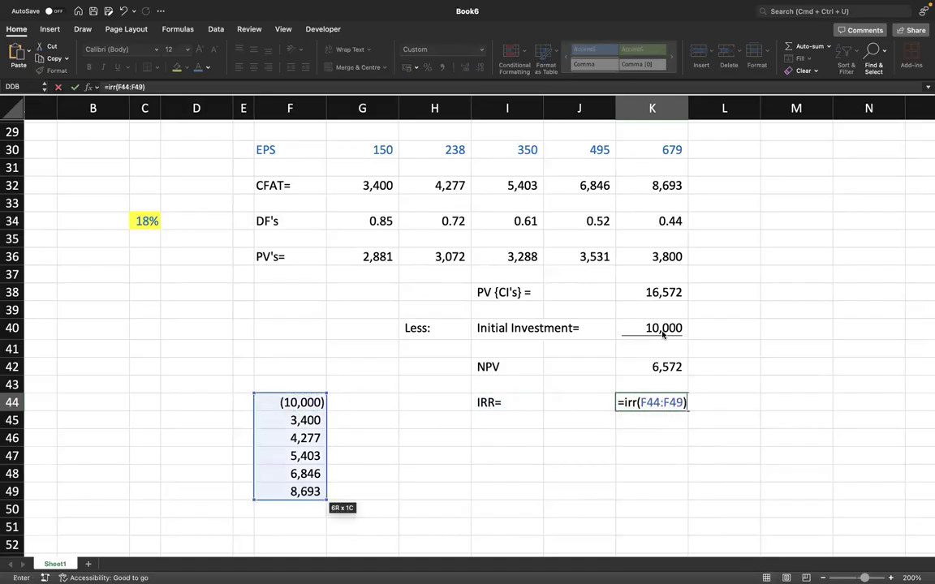
{"action": "key", "text": "Return"}
Format the IRR in K44 as a percentage with two decimal places
{"action": "left_click", "coordinate": [428, 67]}
{"action": "left_click", "coordinate": [466, 69]}
{"action": "left_click", "coordinate": [466, 68]}
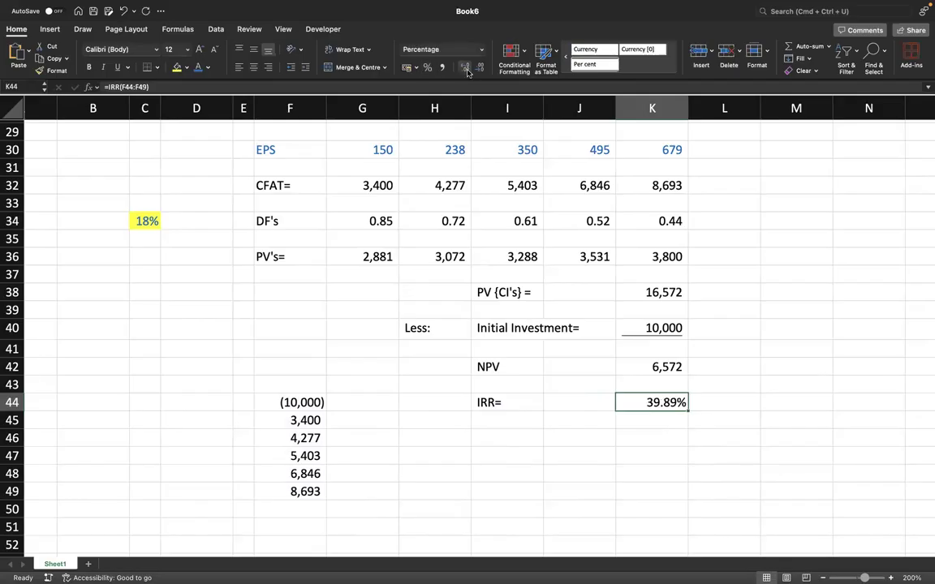
Make the NPV and IRR labels and results in I42:K44 bold
{"action": "key", "text": "Left"}
{"action": "key", "text": "Left"}
{"action": "key", "text": "Left"}
{"action": "key", "text": "Up"}
{"action": "key", "text": "Right"}
{"action": "key", "text": "Right"}
{"action": "key", "text": "Up"}
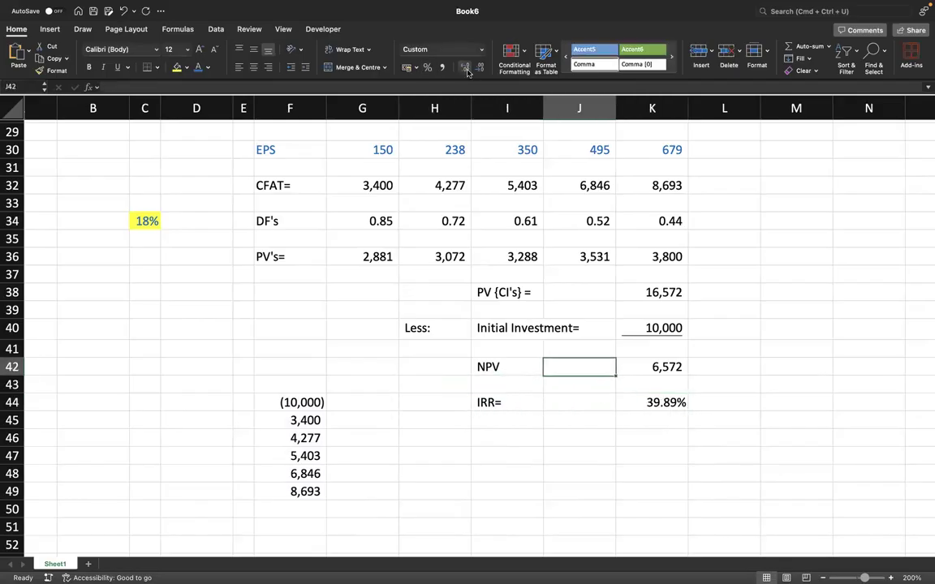
{"action": "key", "text": "Up"}
{"action": "key", "text": "Left"}
{"action": "key", "text": "Down"}
{"action": "key", "text": "shift+Down"}
{"action": "key", "text": "shift+Down"}
{"action": "key", "text": "shift+Right"}
{"action": "key", "text": "shift+Right"}
{"action": "key", "text": "super+b"}
{"action": "left_click", "coordinate": [514, 487]}
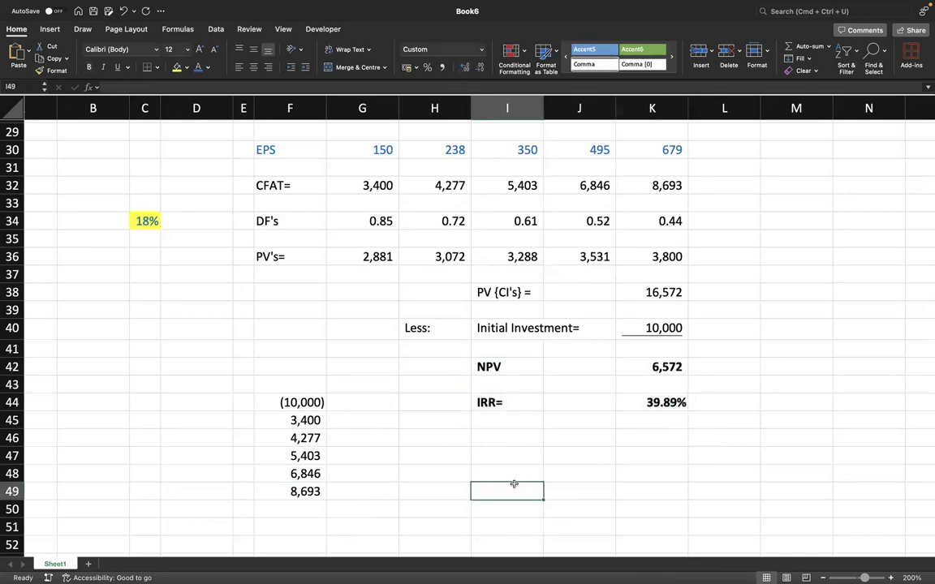
Run Goal Seek to bring the NPV in K42 to 0 by changing the discount rate in C34
{"action": "scroll", "coordinate": [505, 335], "scroll_direction": "up", "scroll_amount": 10}
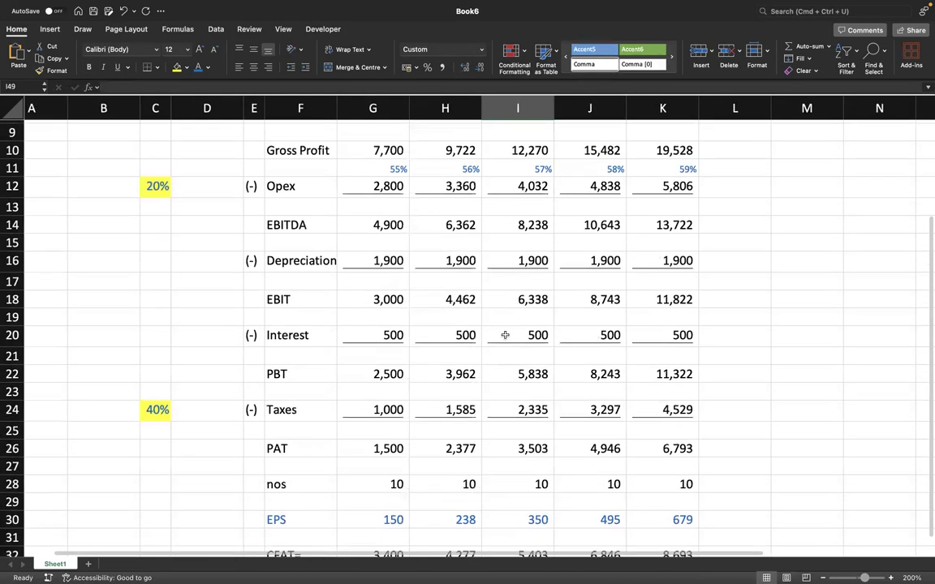
{"action": "scroll", "coordinate": [505, 336], "scroll_direction": "up", "scroll_amount": 5}
{"action": "scroll", "coordinate": [450, 389], "scroll_direction": "down", "scroll_amount": 10}
{"action": "scroll", "coordinate": [459, 368], "scroll_direction": "up", "scroll_amount": 10}
{"action": "scroll", "coordinate": [458, 367], "scroll_direction": "down", "scroll_amount": 5}
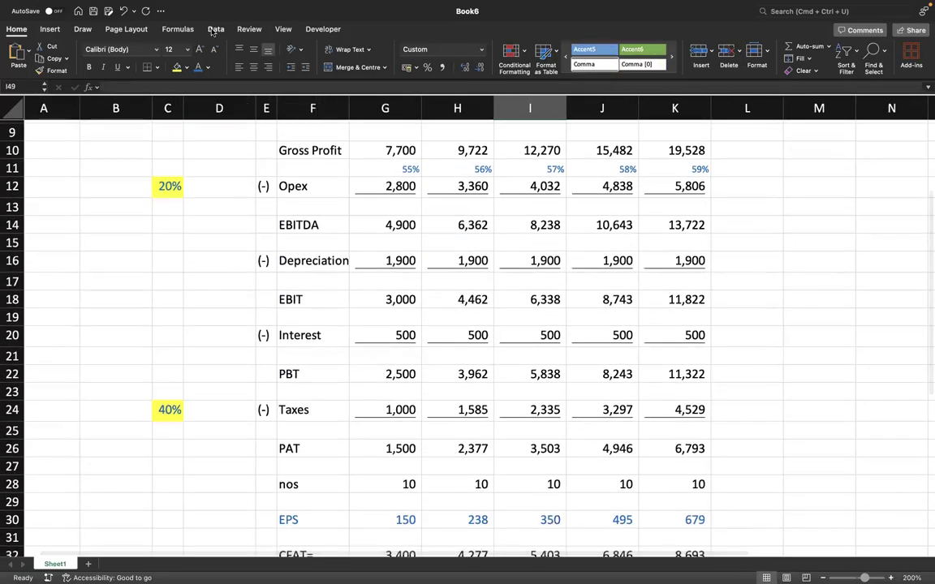
{"action": "left_click", "coordinate": [214, 29]}
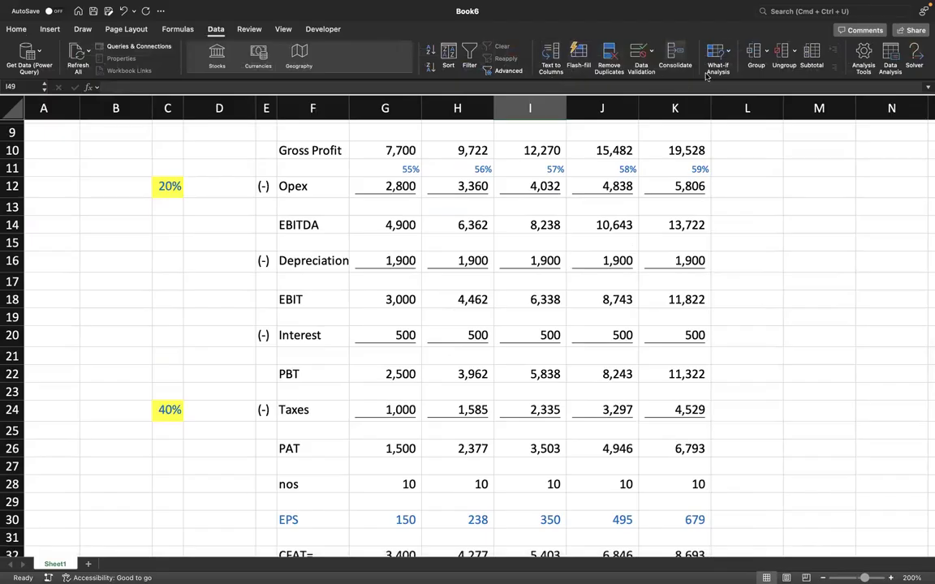
{"action": "left_click", "coordinate": [708, 69]}
{"action": "left_click", "coordinate": [730, 81]}
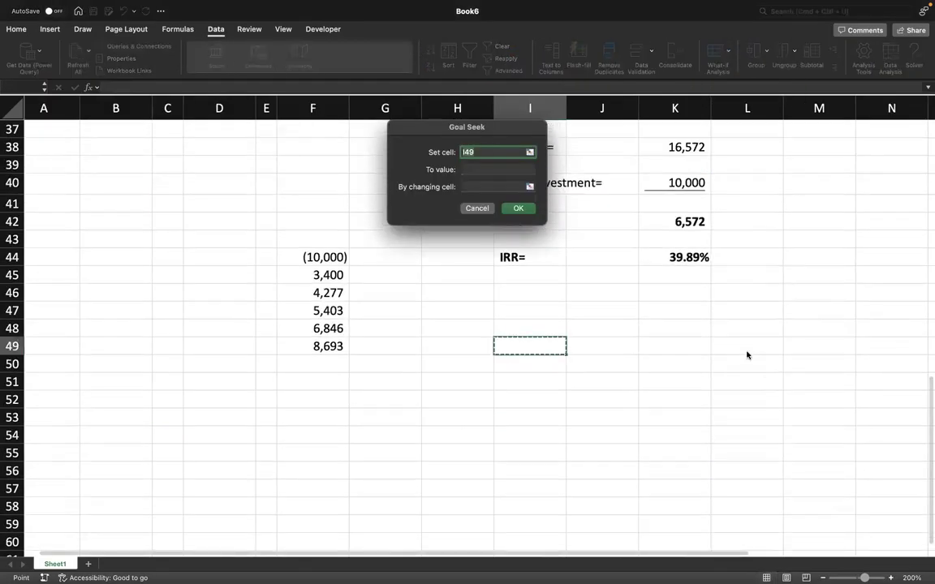
{"action": "scroll", "coordinate": [697, 242], "scroll_direction": "up", "scroll_amount": 3}
{"action": "left_click", "coordinate": [686, 283]}
{"action": "left_click", "coordinate": [504, 169]}
{"action": "type", "text": "0"}
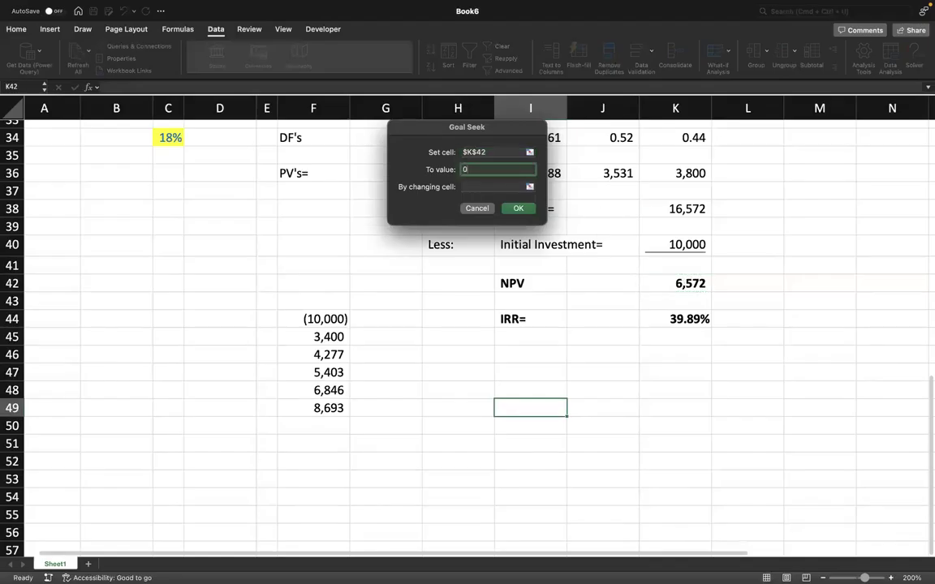
{"action": "key", "text": "Tab"}
{"action": "scroll", "coordinate": [142, 119], "scroll_direction": "up", "scroll_amount": 2}
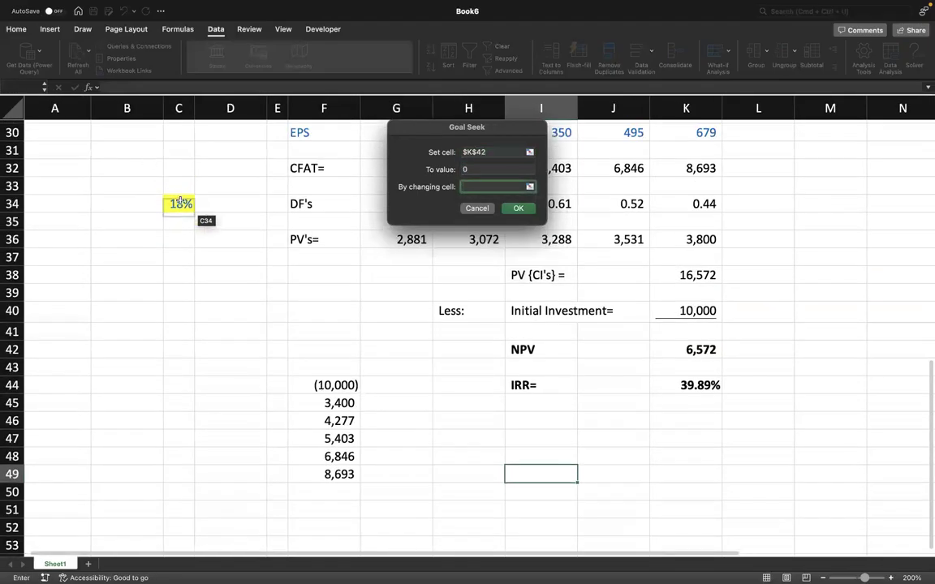
{"action": "left_click", "coordinate": [180, 203]}
{"action": "left_click", "coordinate": [518, 207]}
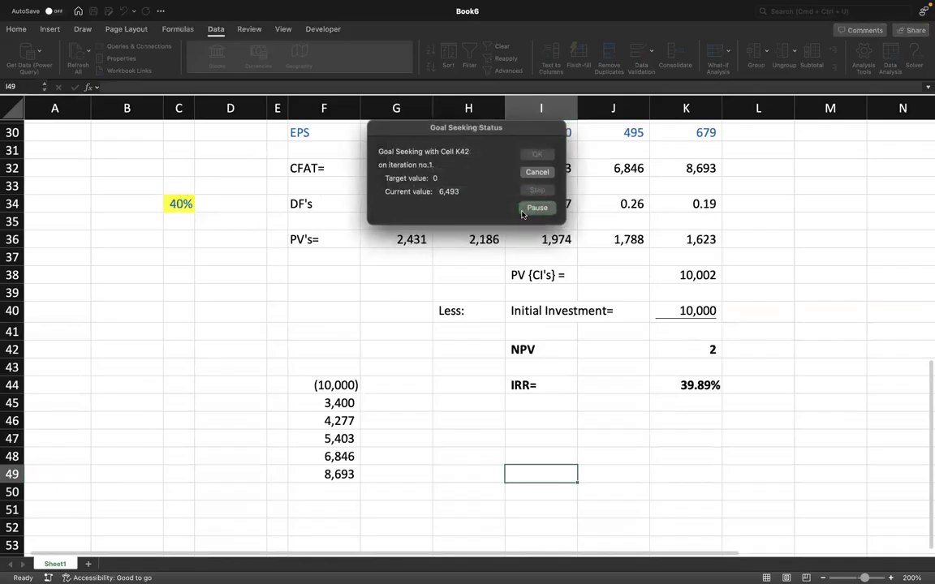
{"action": "left_click", "coordinate": [538, 154]}
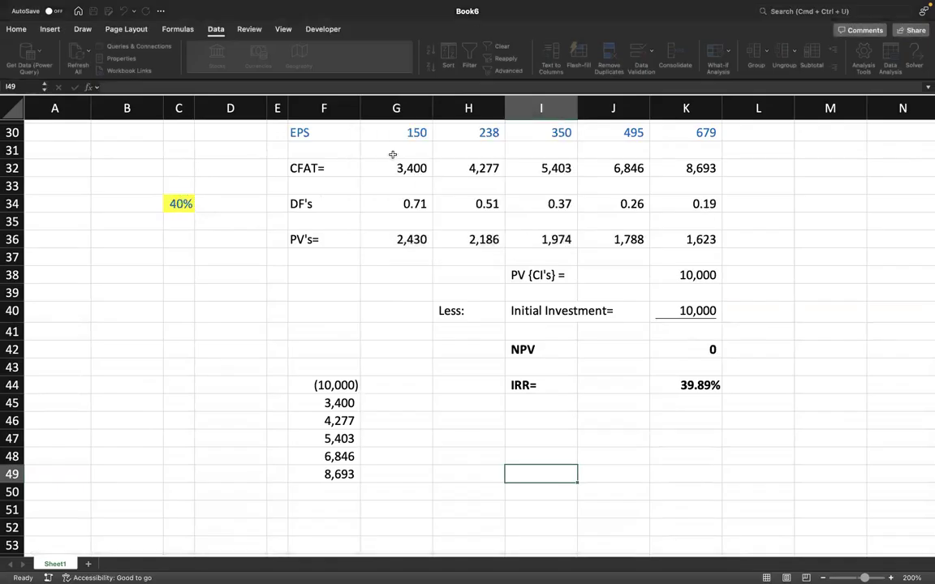
Show the discount rate in C34 with two decimal places, and undo both this format change and the Goal Seek result
{"action": "left_click", "coordinate": [172, 203]}
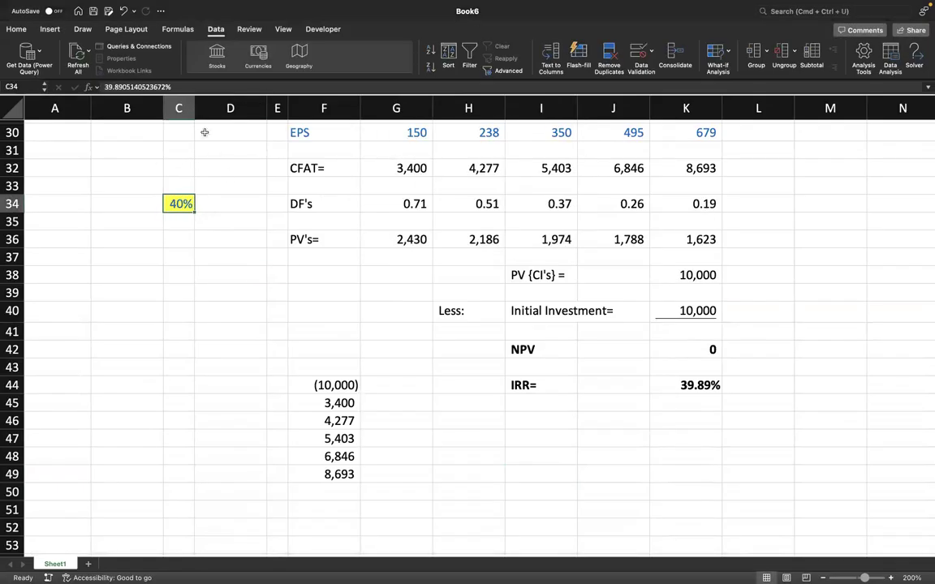
{"action": "left_click", "coordinate": [17, 28]}
{"action": "left_click", "coordinate": [467, 67]}
{"action": "left_click", "coordinate": [468, 68]}
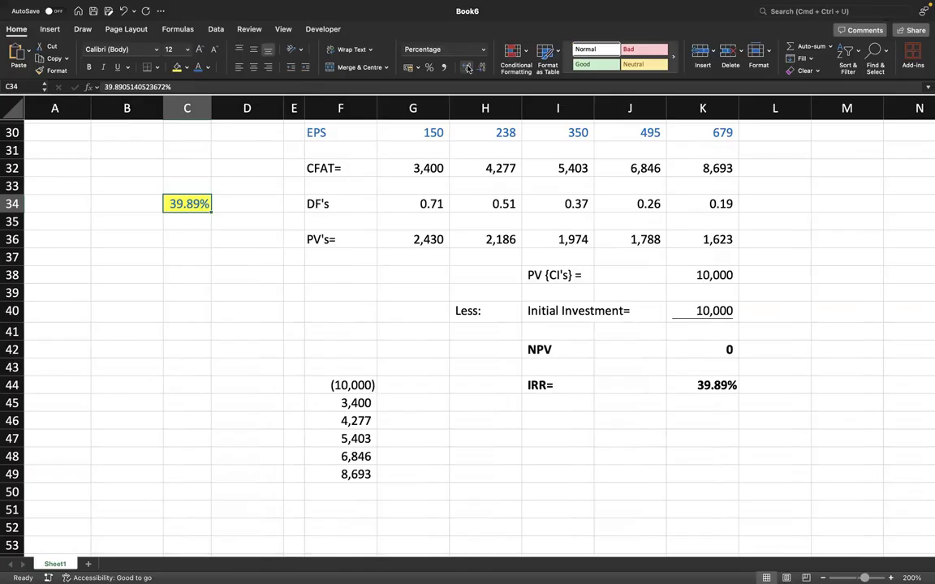
{"action": "left_click", "coordinate": [468, 68]}
{"action": "left_click", "coordinate": [467, 68]}
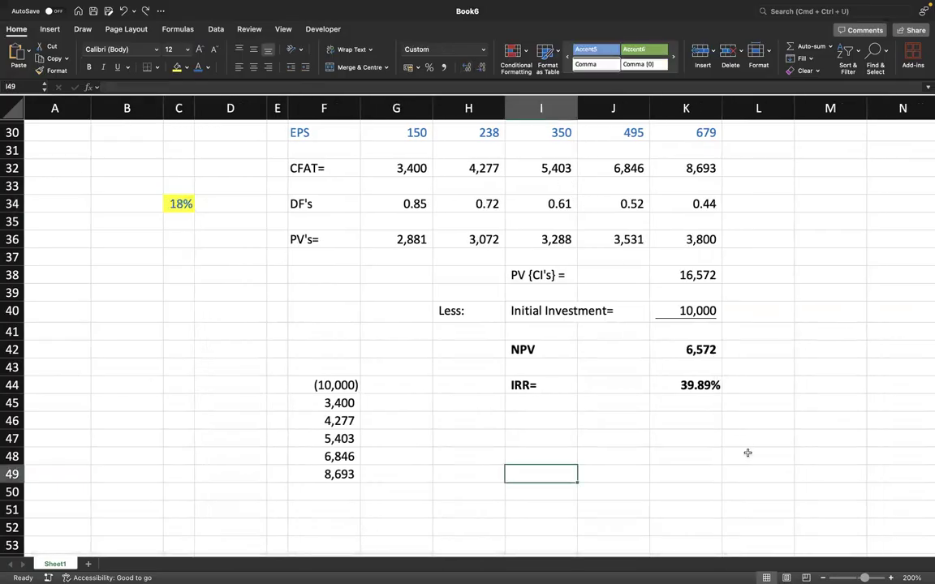
{"action": "left_click", "coordinate": [748, 453]}
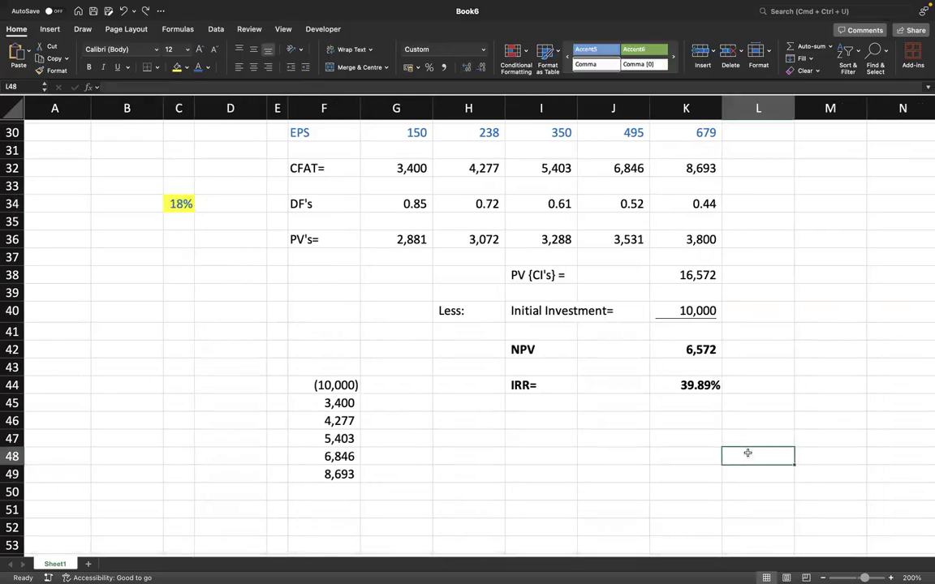
{"action": "scroll", "coordinate": [745, 388], "scroll_direction": "up", "scroll_amount": 5}
{"action": "scroll", "coordinate": [745, 388], "scroll_direction": "right", "scroll_amount": 3}
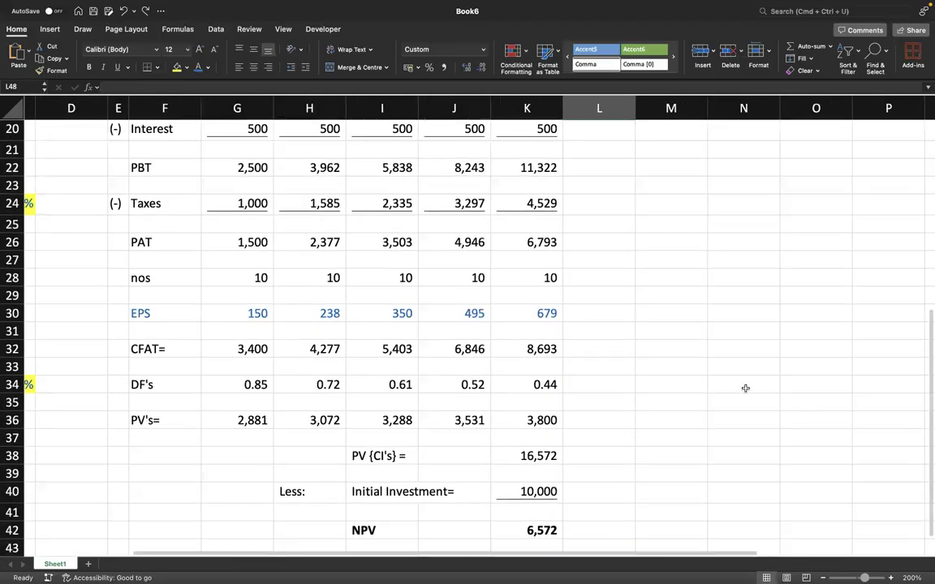
{"action": "scroll", "coordinate": [745, 388], "scroll_direction": "up", "scroll_amount": 3}
{"action": "scroll", "coordinate": [745, 388], "scroll_direction": "right", "scroll_amount": 2}
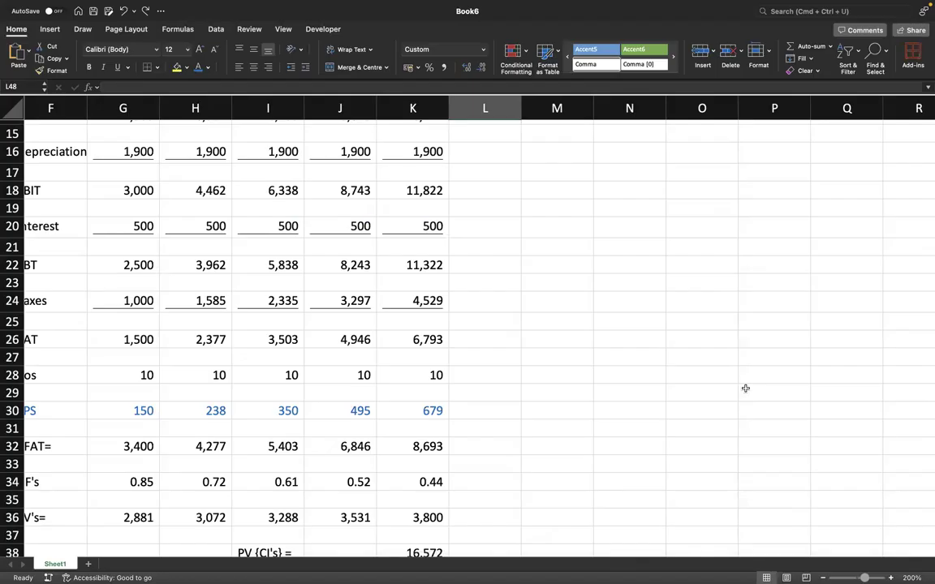
{"action": "scroll", "coordinate": [572, 274], "scroll_direction": "up", "scroll_amount": 3}
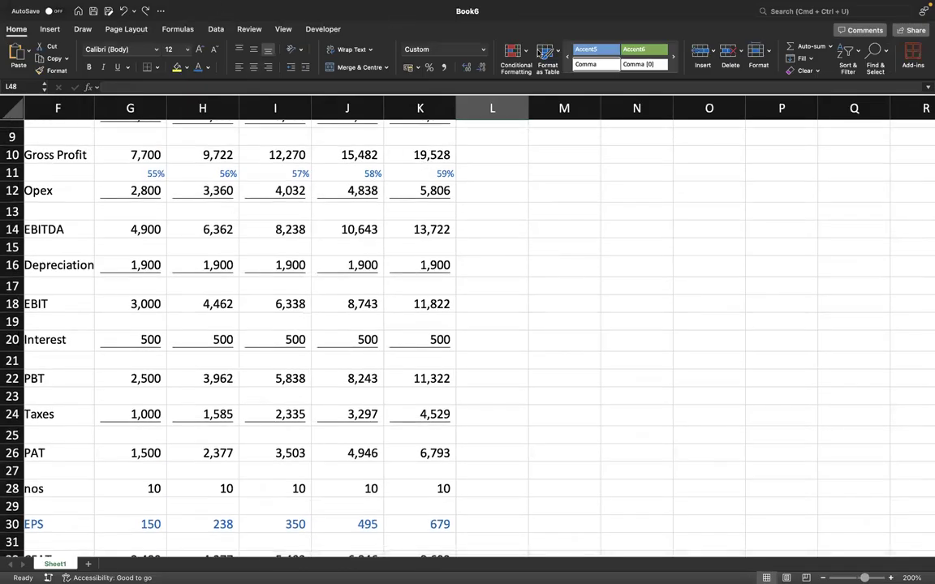
{"action": "mouse_move", "coordinate": [521, 12]}
{"action": "left_click", "coordinate": [560, 323]}
{"action": "scroll", "coordinate": [559, 323], "scroll_direction": "up", "scroll_amount": 5}
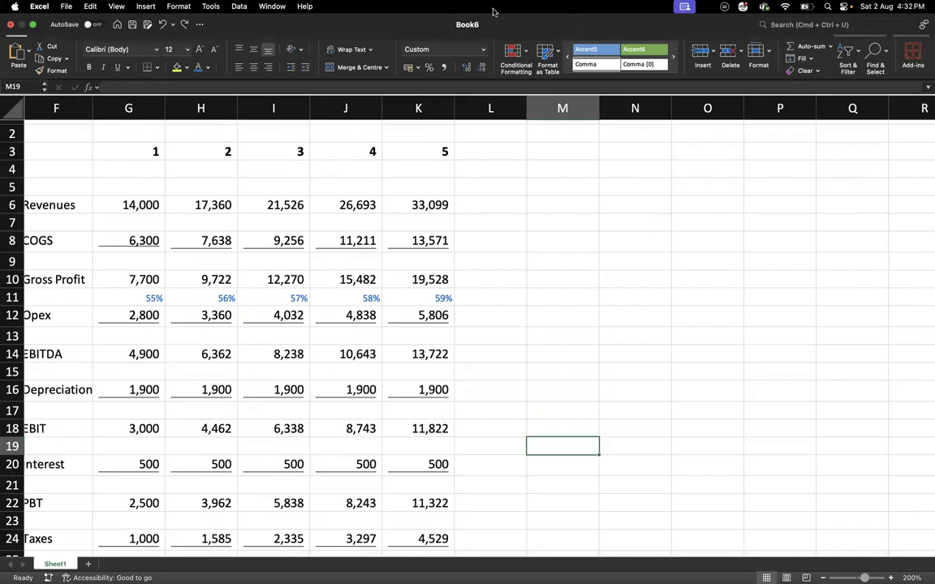
{"action": "left_click", "coordinate": [236, 7]}
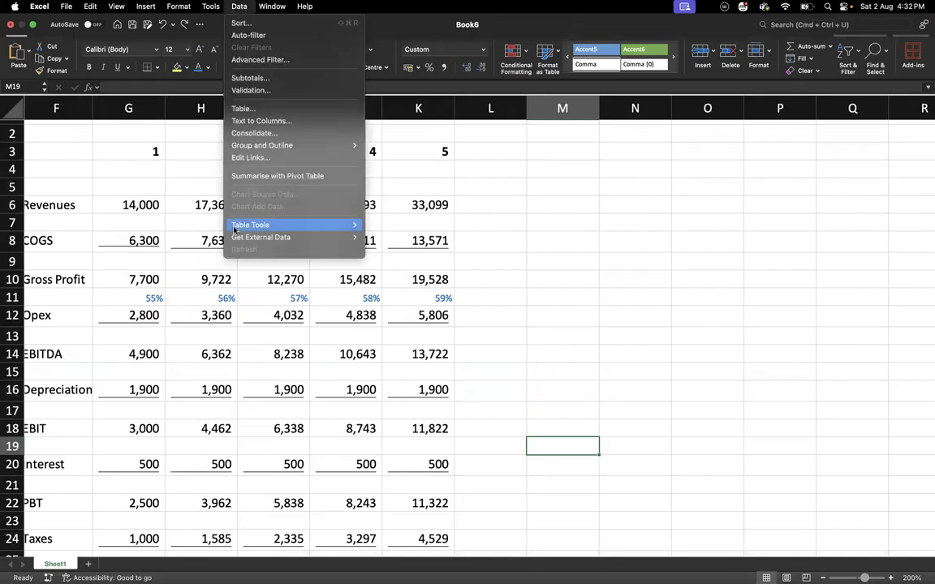
{"action": "left_click", "coordinate": [617, 340]}
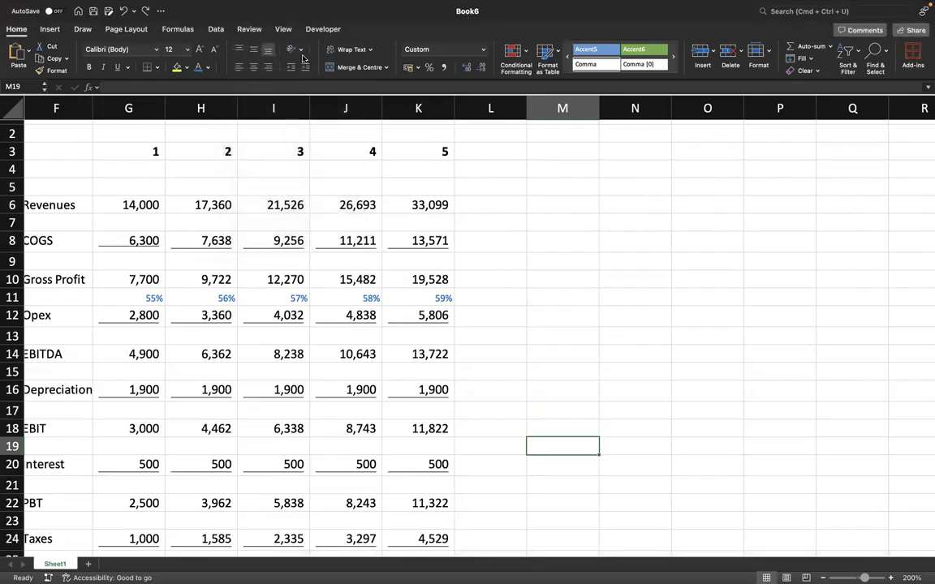
{"action": "left_click", "coordinate": [217, 30]}
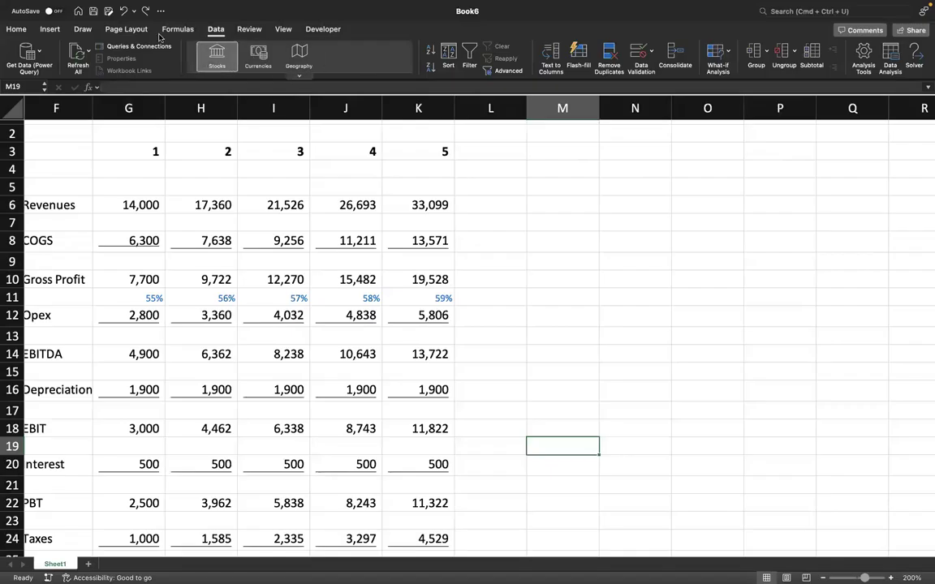
{"action": "left_click", "coordinate": [16, 29]}
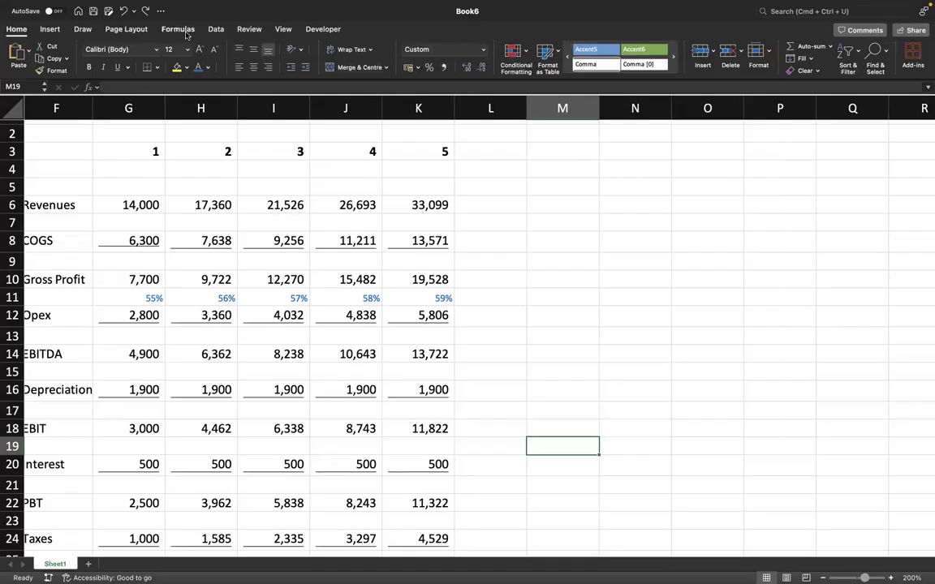
{"action": "left_click", "coordinate": [50, 29]}
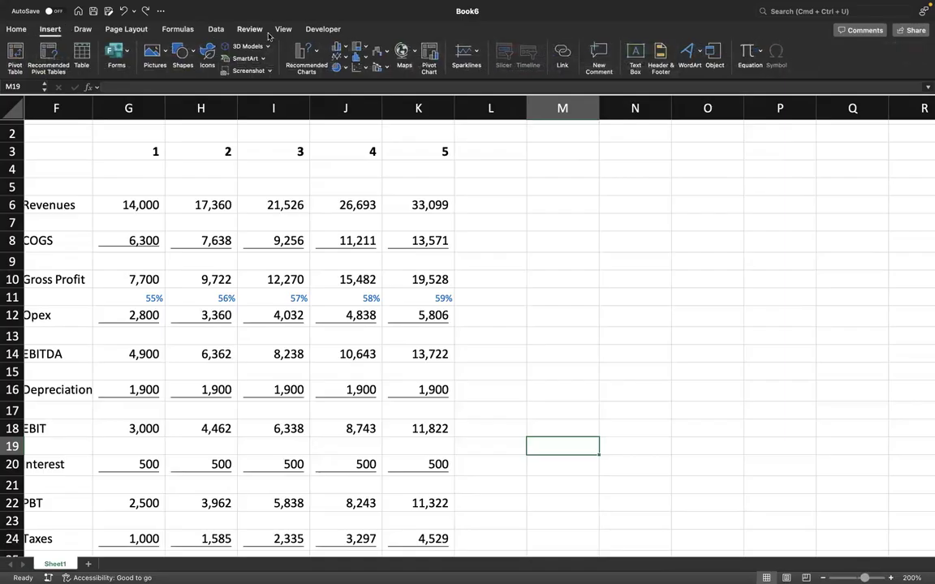
Insert a spinner form control in the empty area to the right of the income statement, spanning about O13:Q18
{"action": "left_click", "coordinate": [16, 29]}
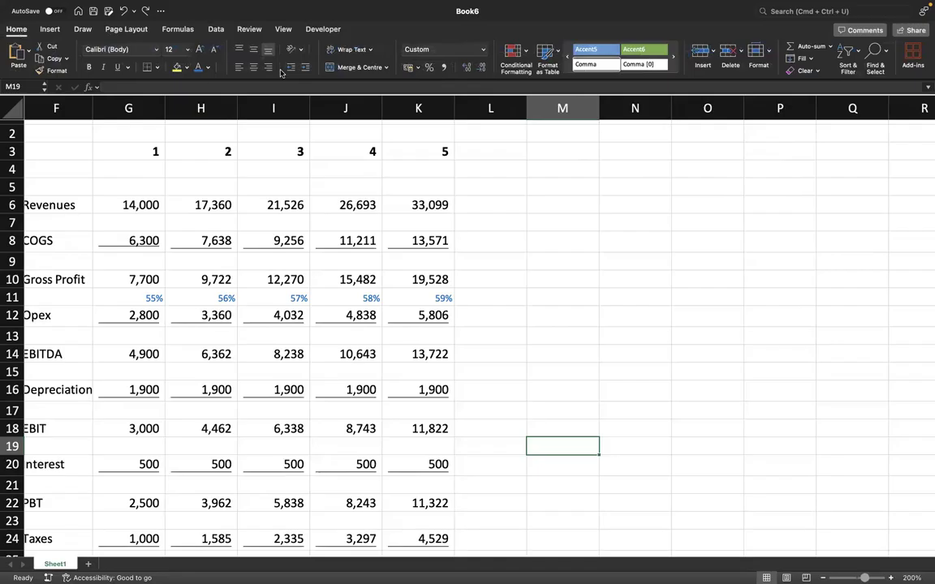
{"action": "left_click", "coordinate": [320, 28]}
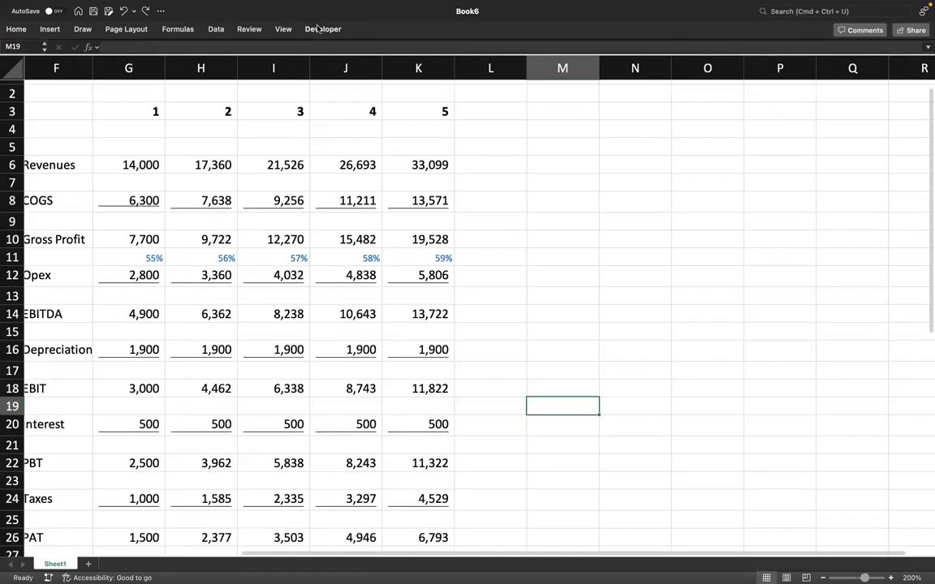
{"action": "left_click", "coordinate": [411, 53]}
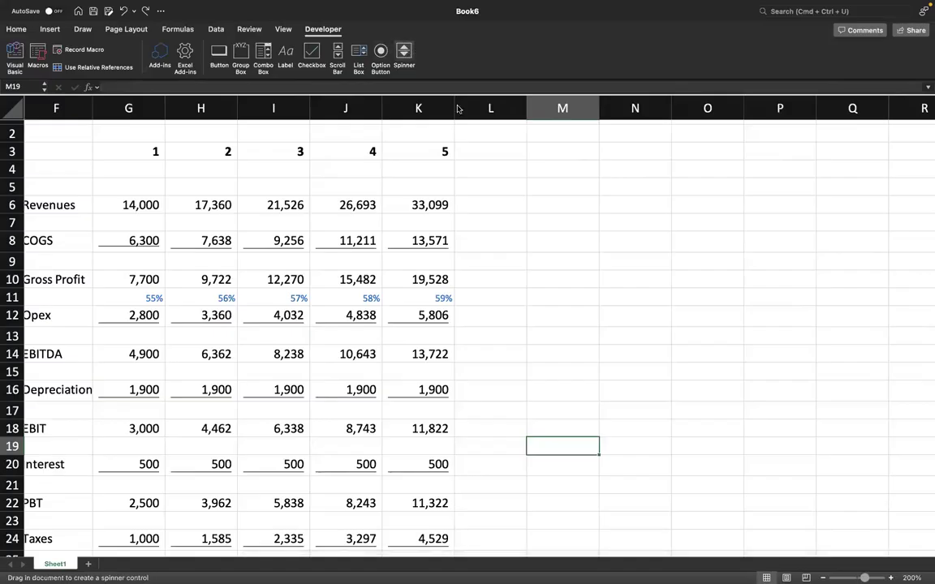
{"action": "left_click", "coordinate": [726, 332]}
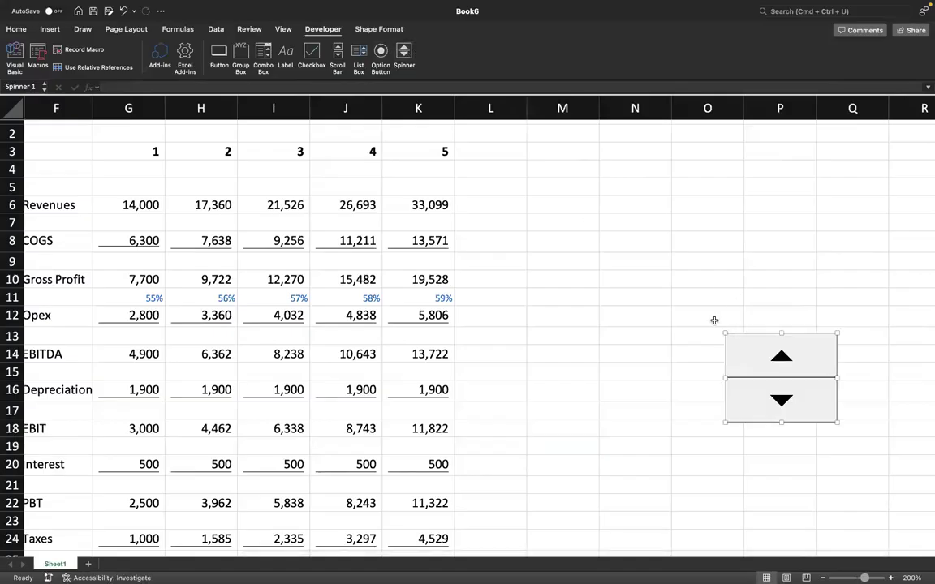
{"action": "scroll", "coordinate": [728, 351], "scroll_direction": "right", "scroll_amount": 2}
{"action": "scroll", "coordinate": [729, 350], "scroll_direction": "down", "scroll_amount": 1}
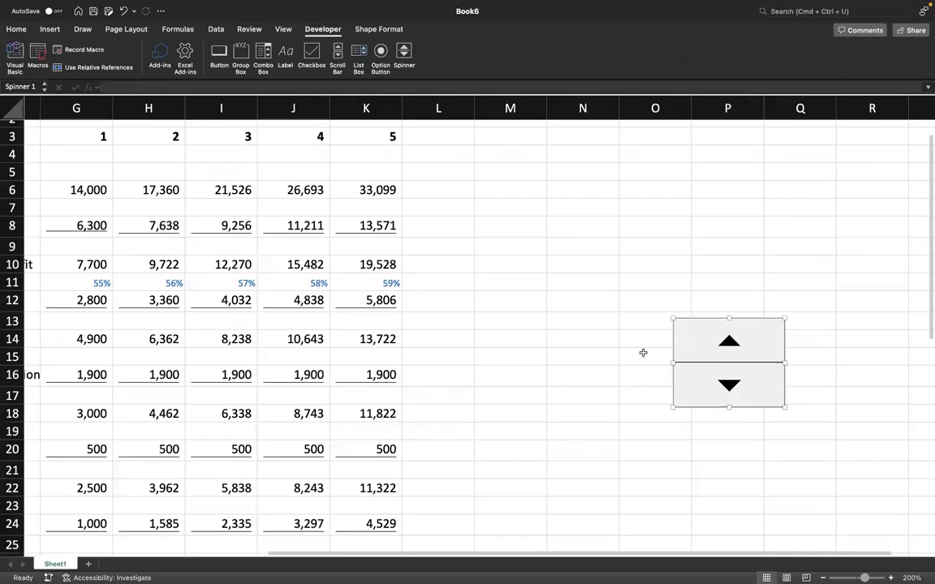
{"action": "left_click", "coordinate": [574, 375]}
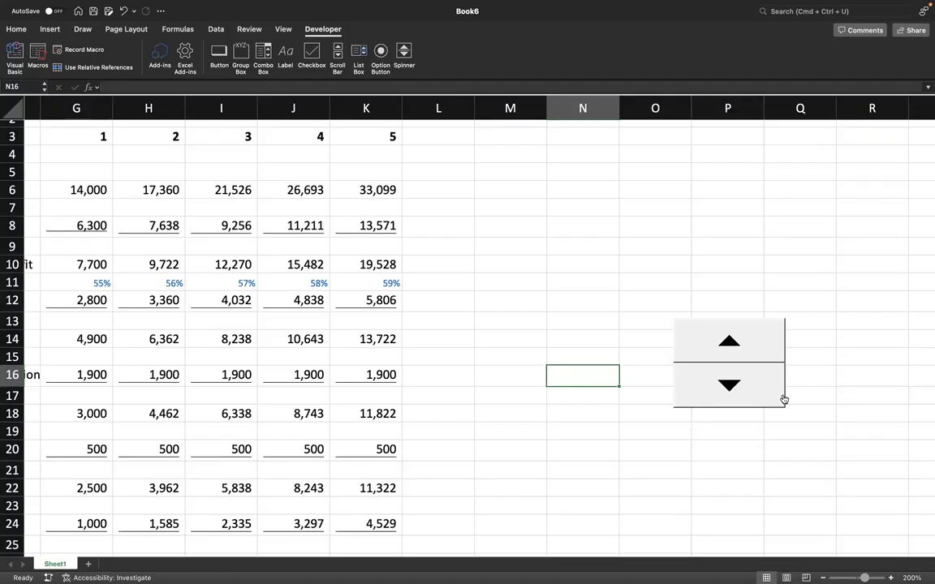
Move the EPS row from F30:K30 to N20:S20, just below the spinner
{"action": "scroll", "coordinate": [503, 394], "scroll_direction": "down", "scroll_amount": 5}
{"action": "scroll", "coordinate": [504, 394], "scroll_direction": "left", "scroll_amount": 2}
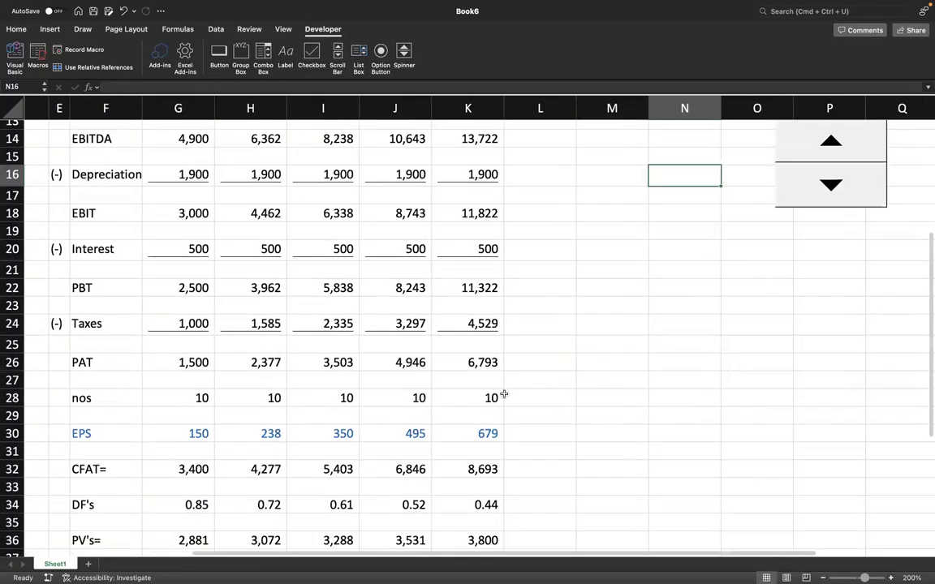
{"action": "left_click_drag", "start_coordinate": [81, 431], "coordinate": [457, 430]}
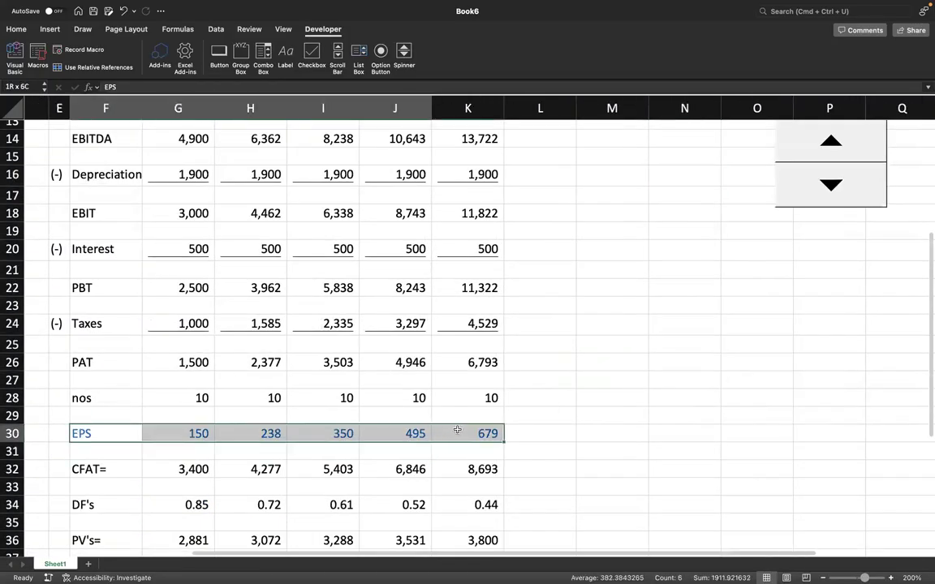
{"action": "left_click_drag", "start_coordinate": [295, 424], "coordinate": [877, 248]}
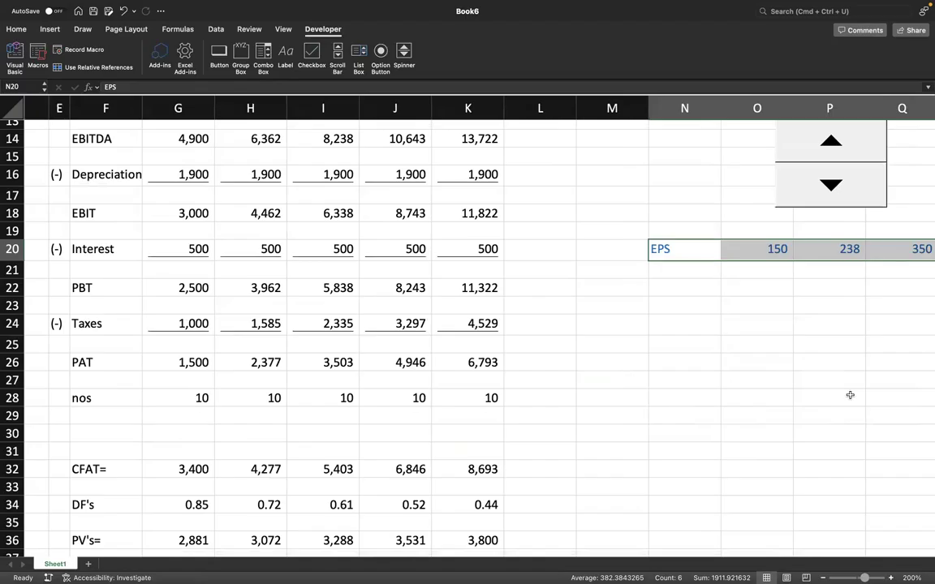
{"action": "scroll", "coordinate": [572, 482], "scroll_direction": "down", "scroll_amount": 2}
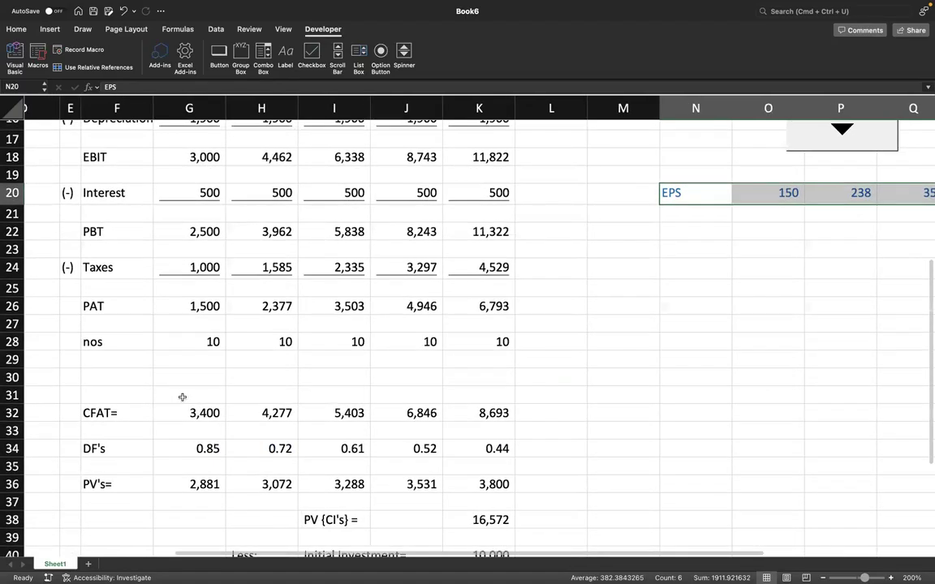
{"action": "scroll", "coordinate": [381, 401], "scroll_direction": "right", "scroll_amount": 5}
{"action": "scroll", "coordinate": [382, 401], "scroll_direction": "up", "scroll_amount": 4}
{"action": "left_click", "coordinate": [402, 425]}
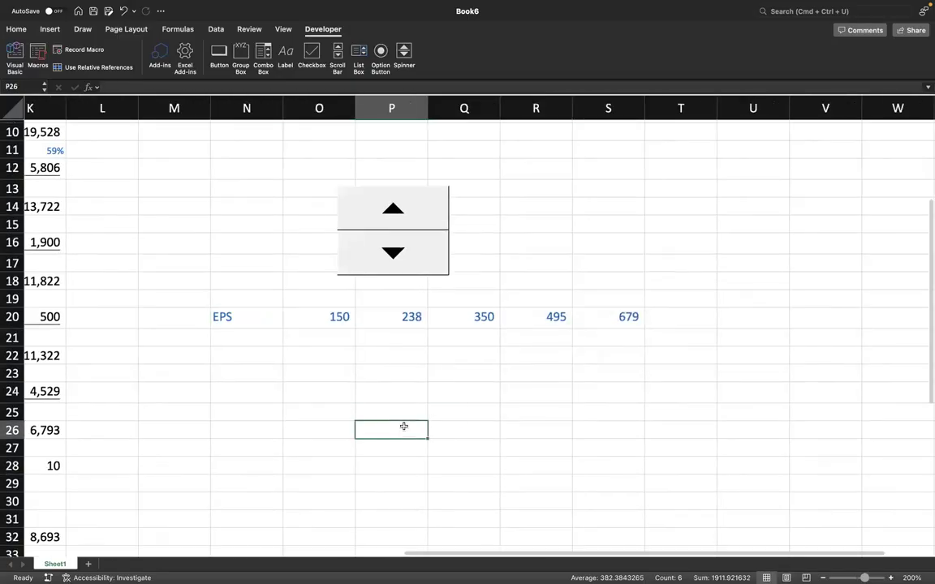
Enter 24 in cell N16 beside the spinner
{"action": "left_click", "coordinate": [233, 242]}
{"action": "scroll", "coordinate": [317, 306], "scroll_direction": "left", "scroll_amount": 5}
{"action": "scroll", "coordinate": [317, 306], "scroll_direction": "up", "scroll_amount": 3}
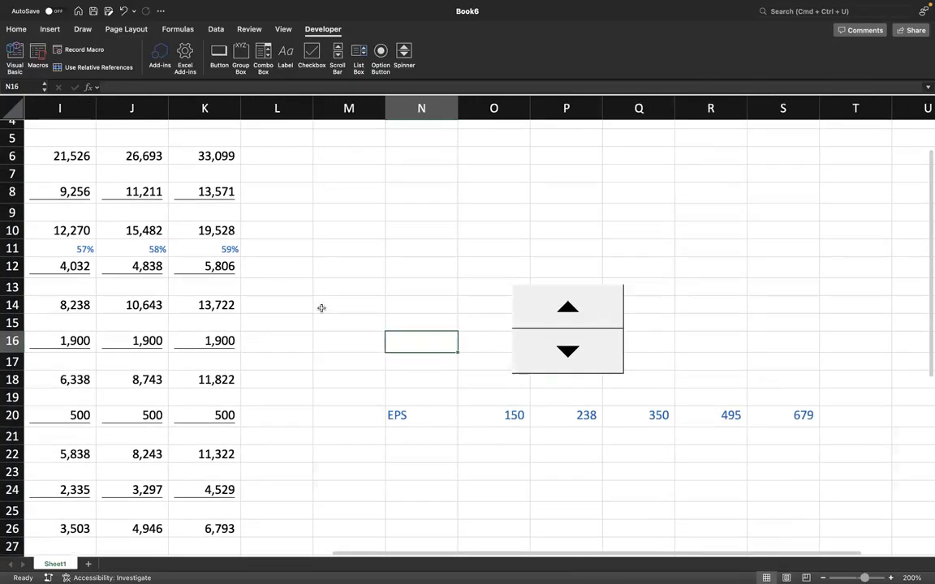
{"action": "scroll", "coordinate": [322, 306], "scroll_direction": "left", "scroll_amount": 5}
{"action": "scroll", "coordinate": [322, 306], "scroll_direction": "up", "scroll_amount": 3}
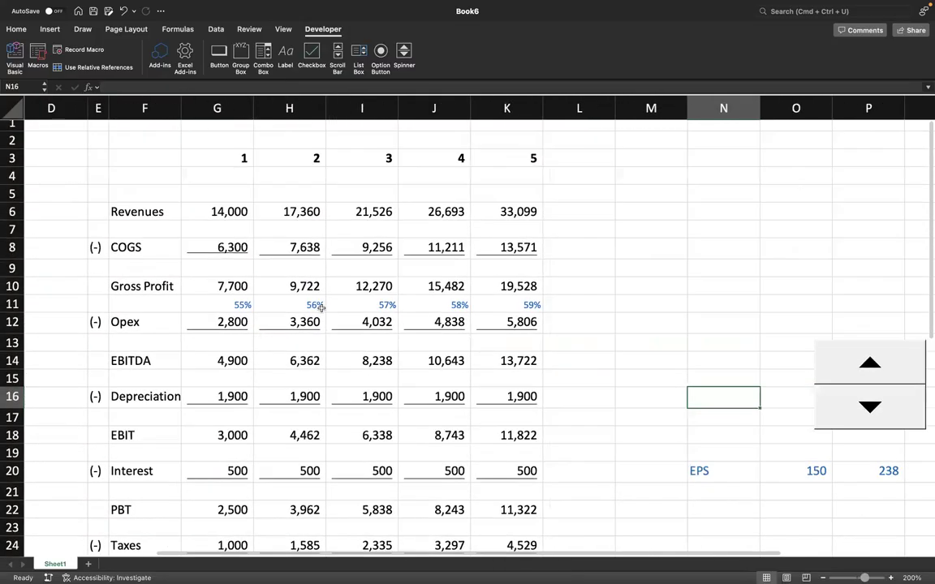
{"action": "scroll", "coordinate": [383, 333], "scroll_direction": "down", "scroll_amount": 1}
{"action": "scroll", "coordinate": [383, 333], "scroll_direction": "right", "scroll_amount": 1}
{"action": "type", "text": "24"}
{"action": "key", "text": "Return"}
{"action": "key", "text": "Up"}
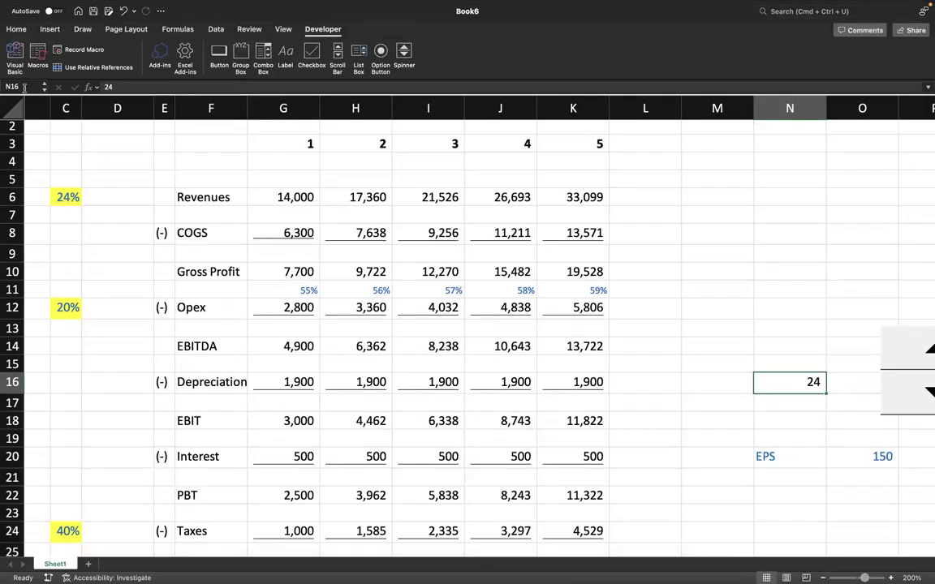
Give cell N16 a yellow fill and a red font colour
{"action": "left_click", "coordinate": [17, 29]}
{"action": "left_click", "coordinate": [176, 67]}
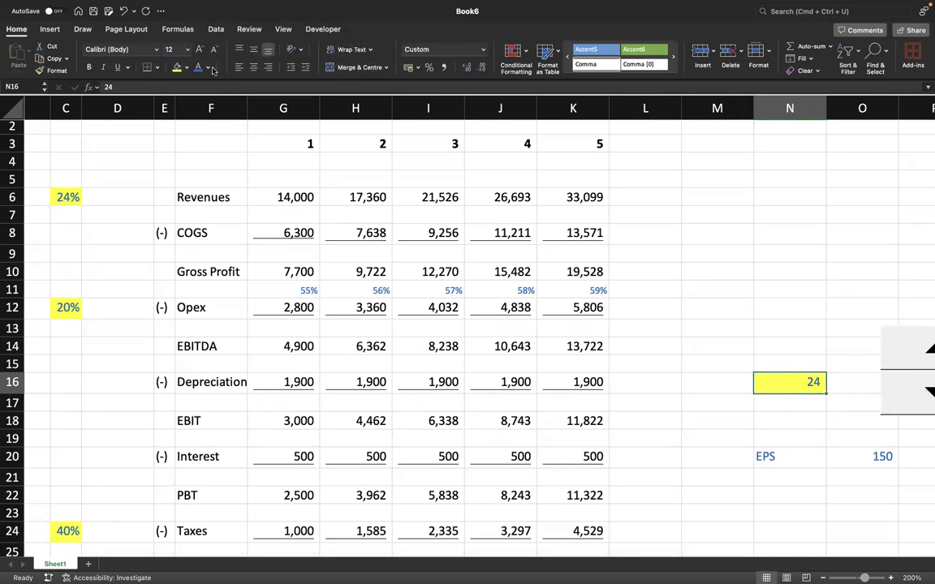
{"action": "left_click", "coordinate": [208, 71]}
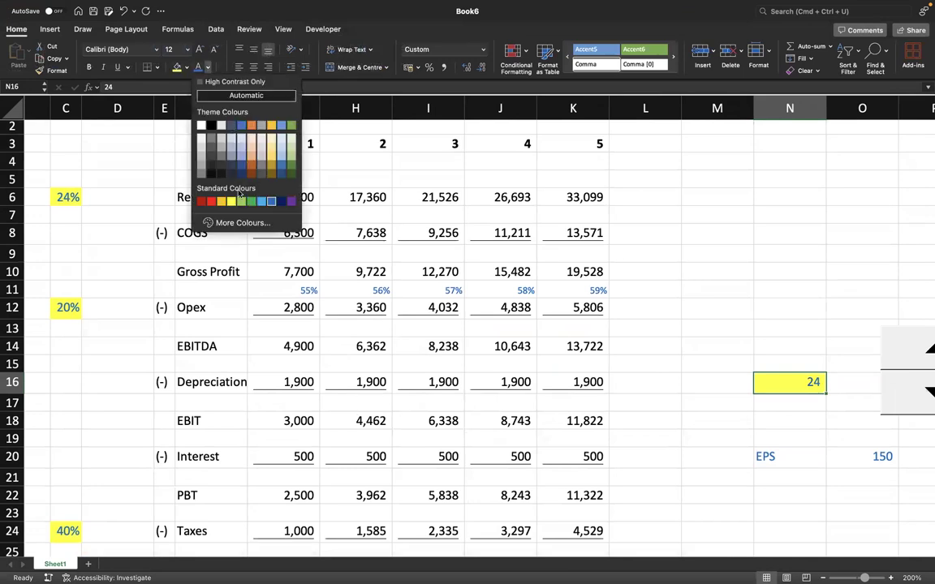
{"action": "left_click", "coordinate": [204, 192]}
{"action": "left_click", "coordinate": [766, 313]}
Configure the spinner with current value 24, minimum 18, maximum 30 and incremental change 1, linked to cell N16
{"action": "scroll", "coordinate": [767, 313], "scroll_direction": "right", "scroll_amount": 2}
{"action": "scroll", "coordinate": [767, 312], "scroll_direction": "down", "scroll_amount": 1}
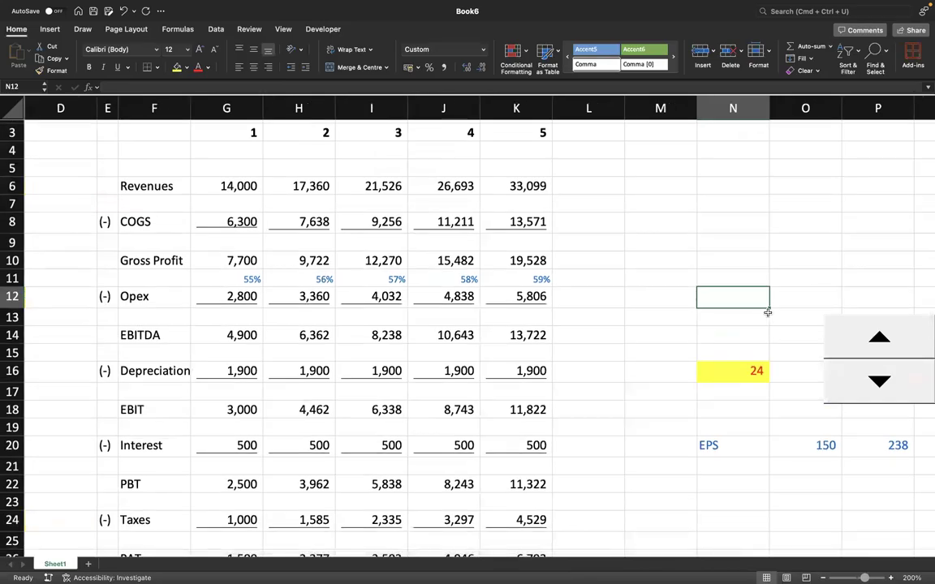
{"action": "scroll", "coordinate": [818, 366], "scroll_direction": "down", "scroll_amount": 2}
{"action": "scroll", "coordinate": [818, 367], "scroll_direction": "right", "scroll_amount": 3}
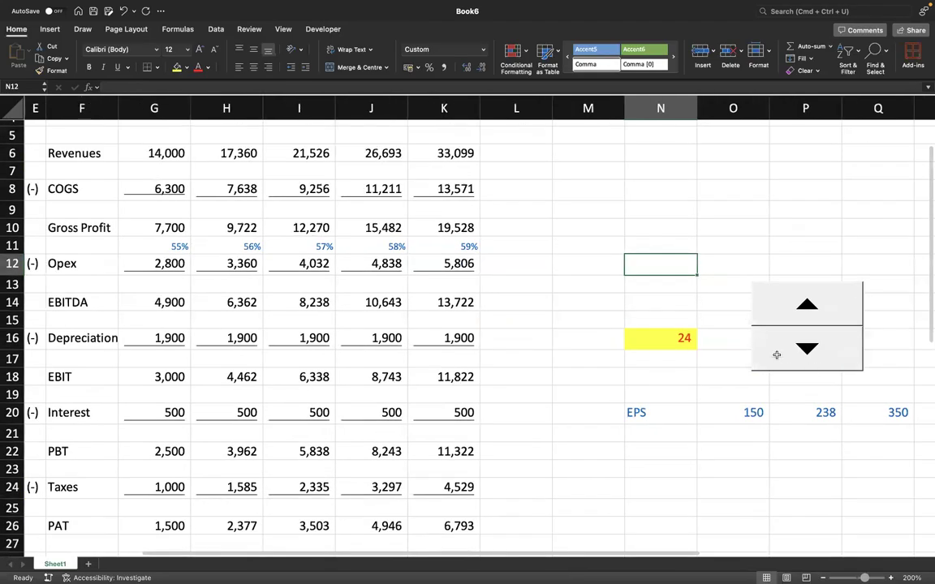
{"action": "right_click", "coordinate": [782, 321]}
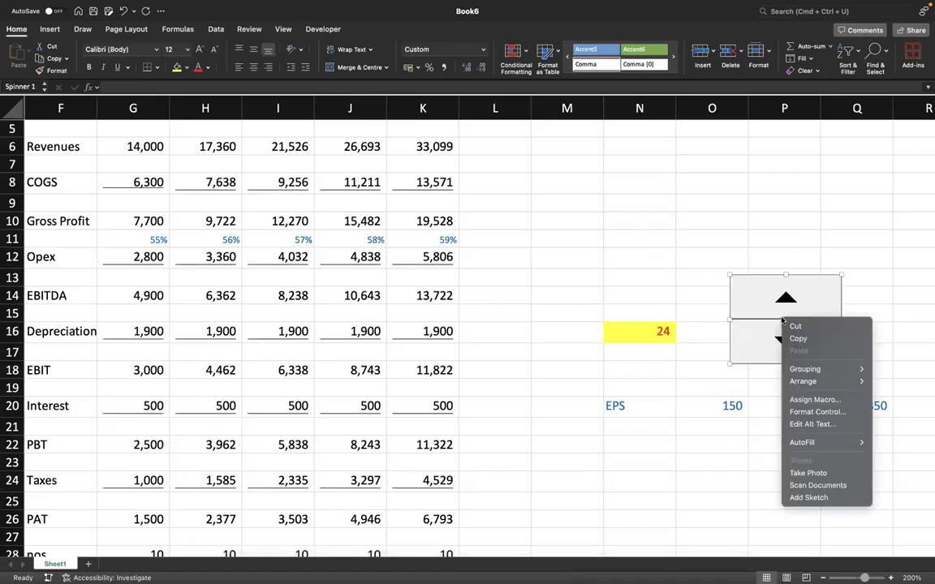
{"action": "left_click", "coordinate": [817, 413]}
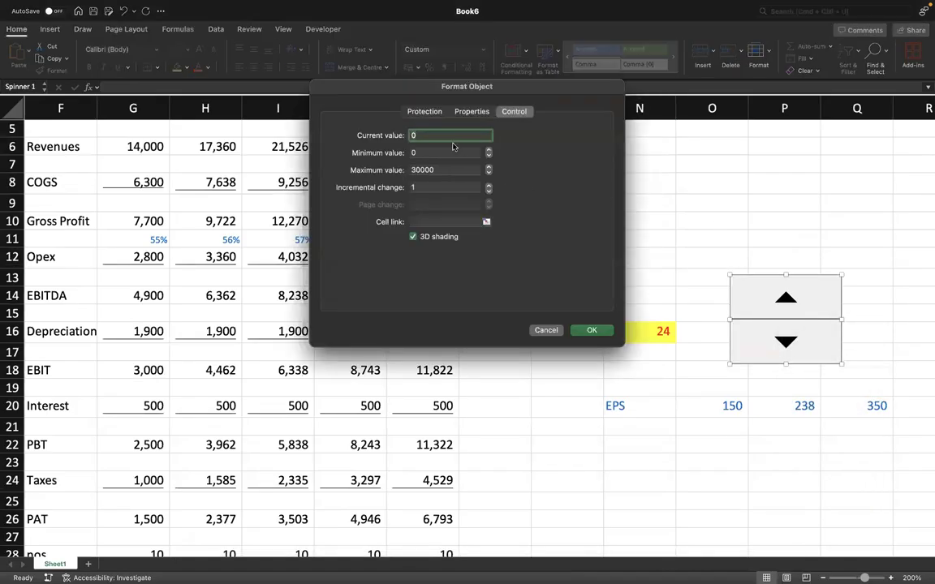
{"action": "left_click", "coordinate": [427, 153]}
{"action": "type", "text": "18"}
{"action": "left_click", "coordinate": [438, 168]}
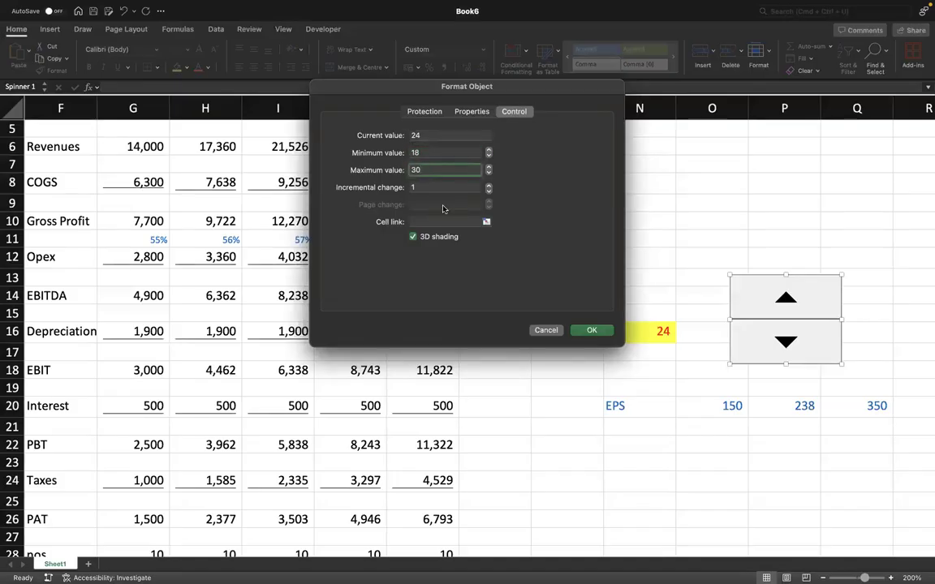
{"action": "left_click", "coordinate": [434, 221]}
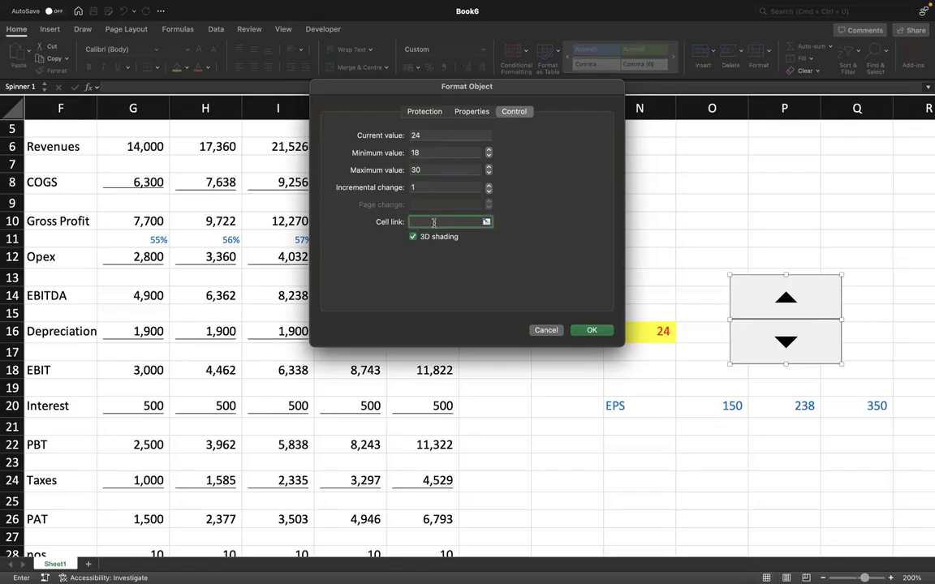
{"action": "left_click", "coordinate": [653, 332]}
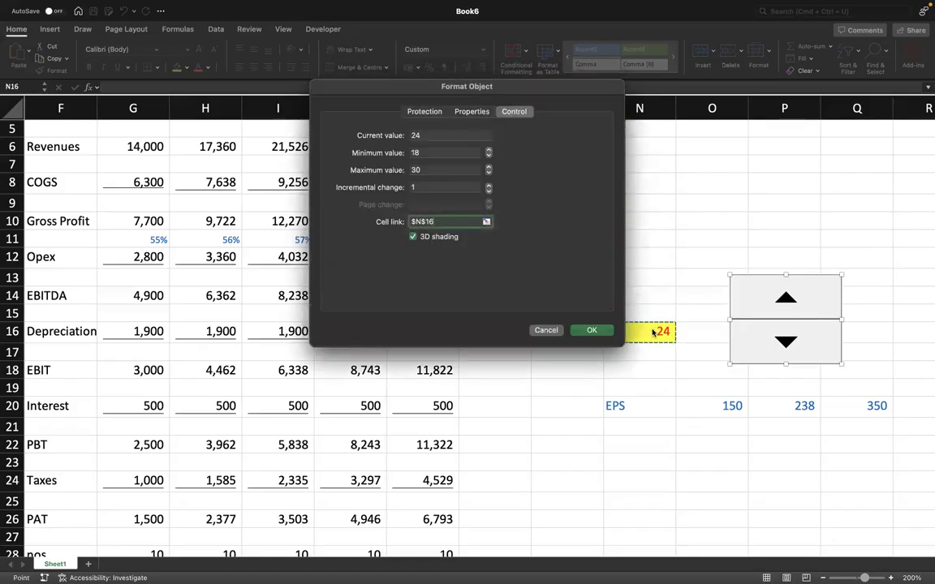
{"action": "left_click", "coordinate": [591, 330]}
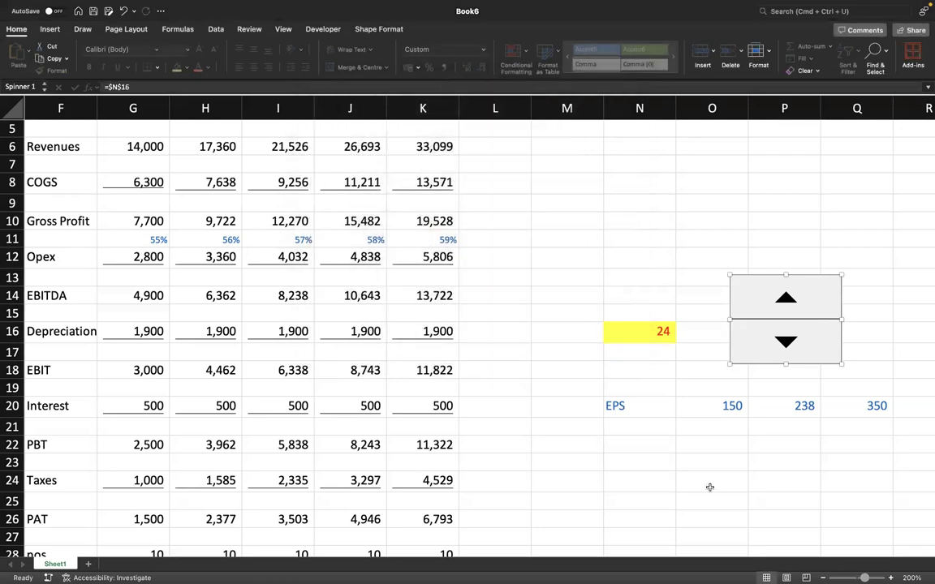
{"action": "left_click", "coordinate": [711, 484]}
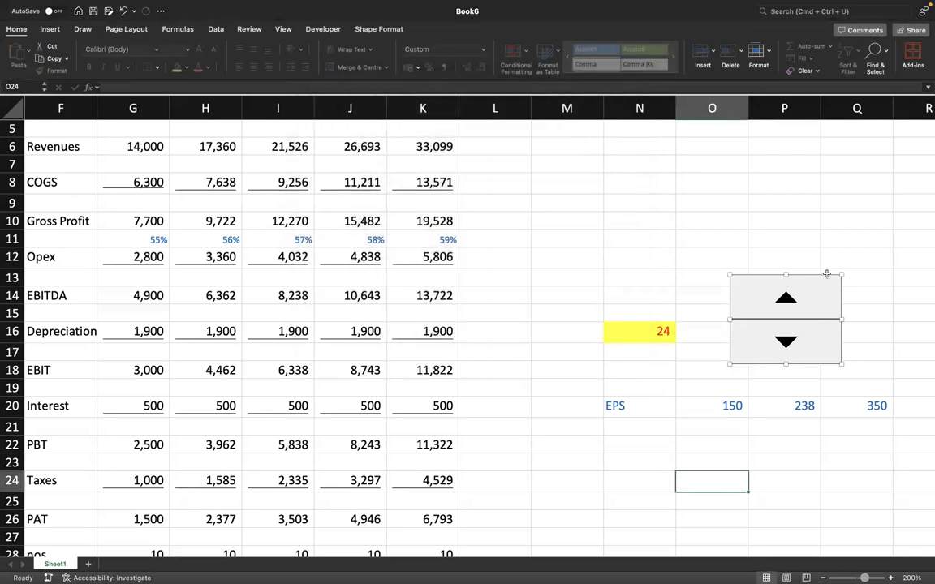
Test the spinner by stepping the linked value in N16 up and down, and return it to 24
{"action": "left_click", "coordinate": [793, 300]}
{"action": "left_click", "coordinate": [793, 299]}
{"action": "left_click", "coordinate": [793, 300]}
{"action": "left_click", "coordinate": [793, 300]}
{"action": "left_click", "coordinate": [793, 342]}
{"action": "left_click", "coordinate": [793, 342]}
{"action": "left_click", "coordinate": [794, 342]}
{"action": "left_click", "coordinate": [794, 342]}
{"action": "left_click", "coordinate": [793, 341]}
{"action": "left_click", "coordinate": [794, 342]}
{"action": "left_click", "coordinate": [789, 302]}
{"action": "left_click", "coordinate": [788, 301]}
{"action": "left_click", "coordinate": [789, 302]}
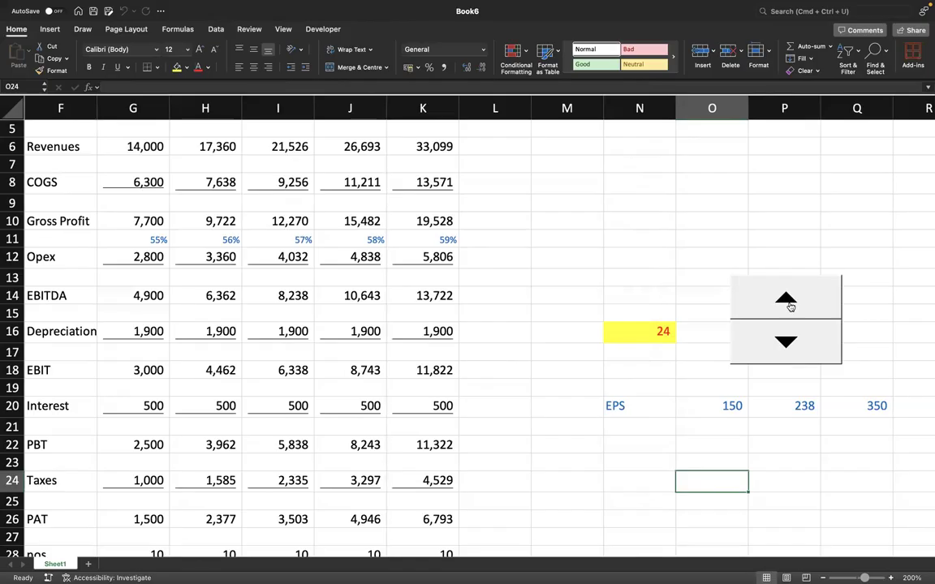
Link the revenue growth rate in C6 to the spinner cell with the formula =N16/100
{"action": "scroll", "coordinate": [668, 318], "scroll_direction": "up", "scroll_amount": 3}
{"action": "scroll", "coordinate": [668, 317], "scroll_direction": "left", "scroll_amount": 5}
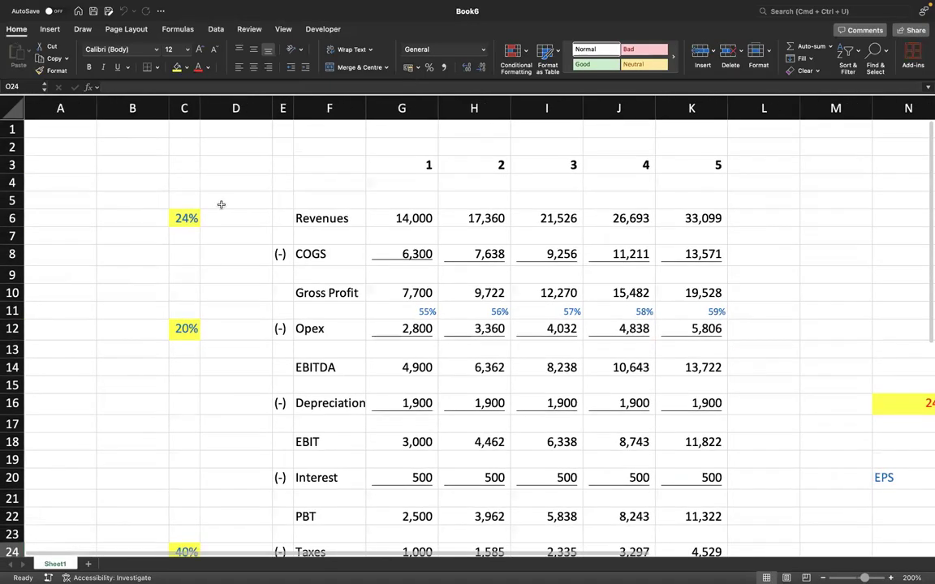
{"action": "scroll", "coordinate": [221, 205], "scroll_direction": "right", "scroll_amount": 1}
{"action": "left_click", "coordinate": [158, 214]}
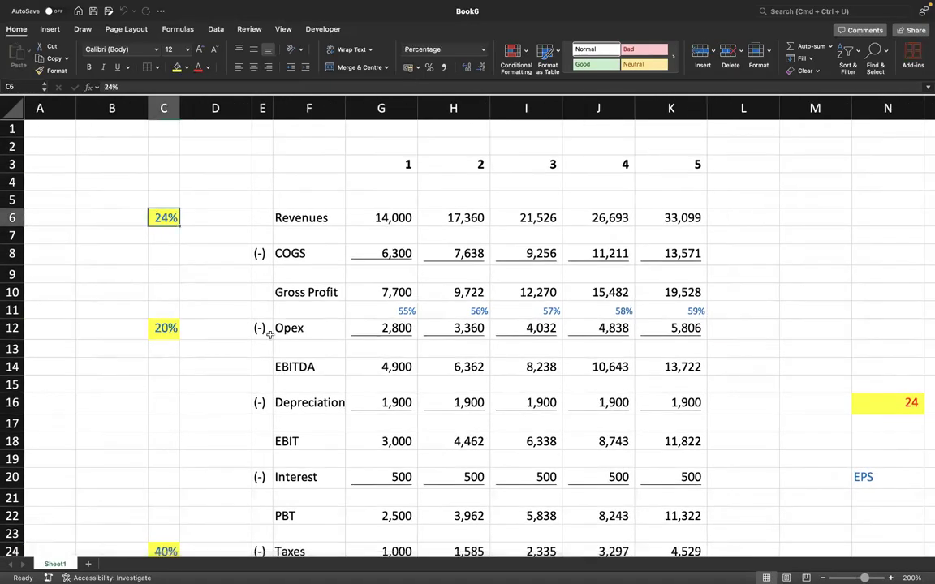
{"action": "type", "text": "="}
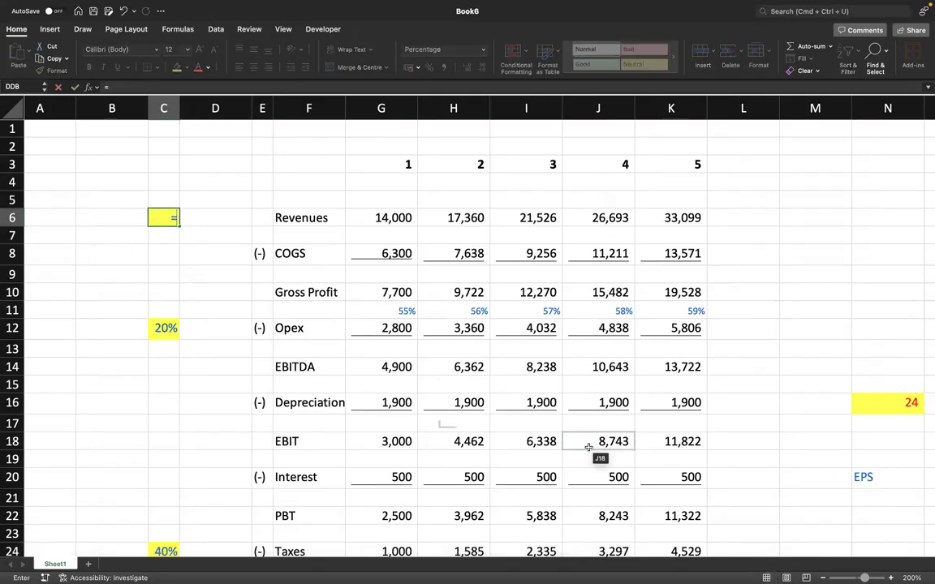
{"action": "scroll", "coordinate": [603, 380], "scroll_direction": "down", "scroll_amount": 3}
{"action": "scroll", "coordinate": [603, 379], "scroll_direction": "right", "scroll_amount": 2}
{"action": "left_click", "coordinate": [735, 278]}
{"action": "type", "text": "/1"}
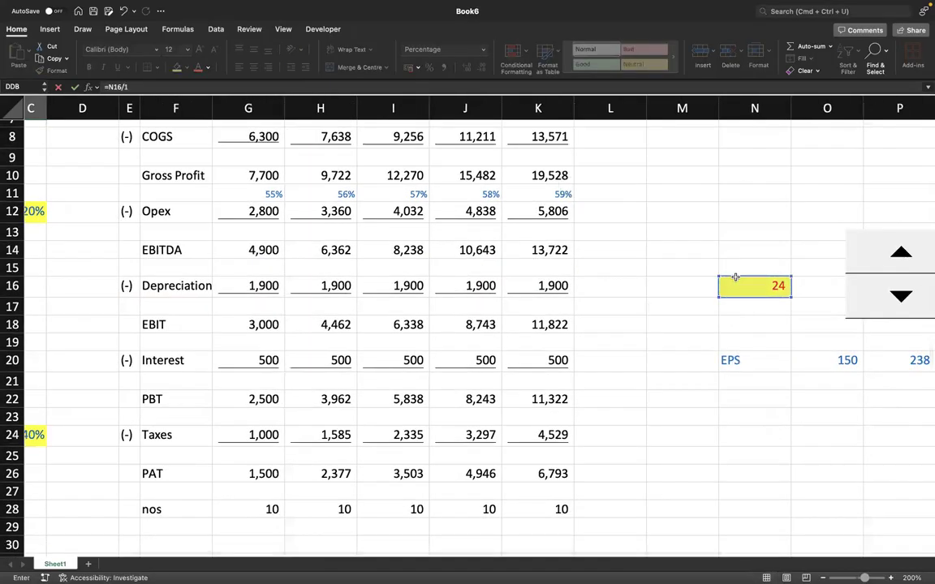
{"action": "key", "text": "Return"}
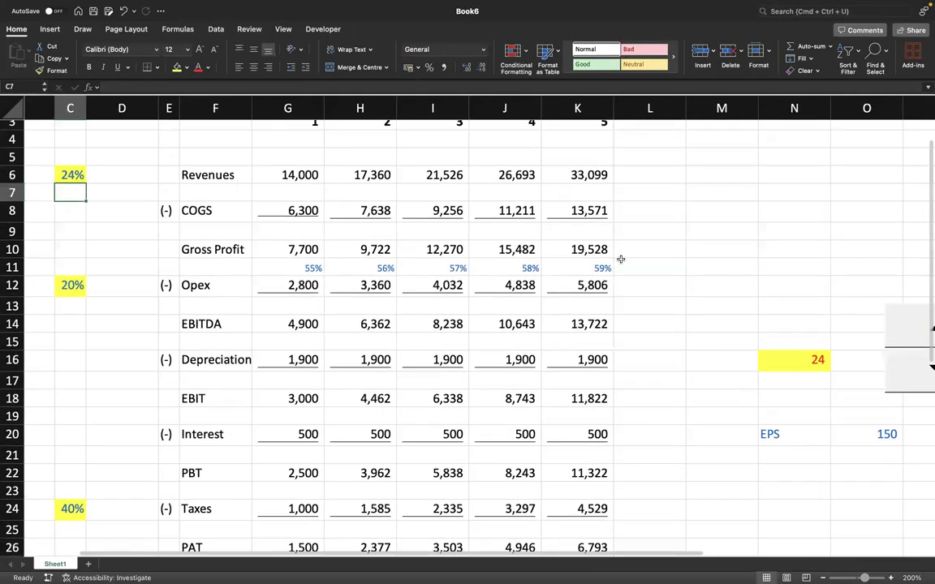
Set the worksheet zoom to 100% so the whole model, the spinner and the EPS row show together
{"action": "scroll", "coordinate": [576, 290], "scroll_direction": "down", "scroll_amount": 4}
{"action": "scroll", "coordinate": [576, 289], "scroll_direction": "right", "scroll_amount": 3}
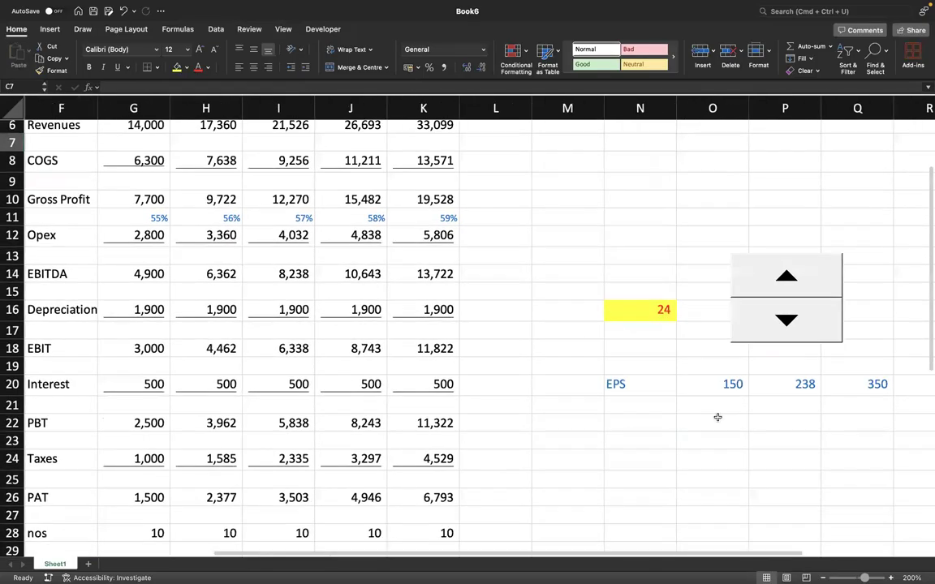
{"action": "left_click", "coordinate": [911, 578]}
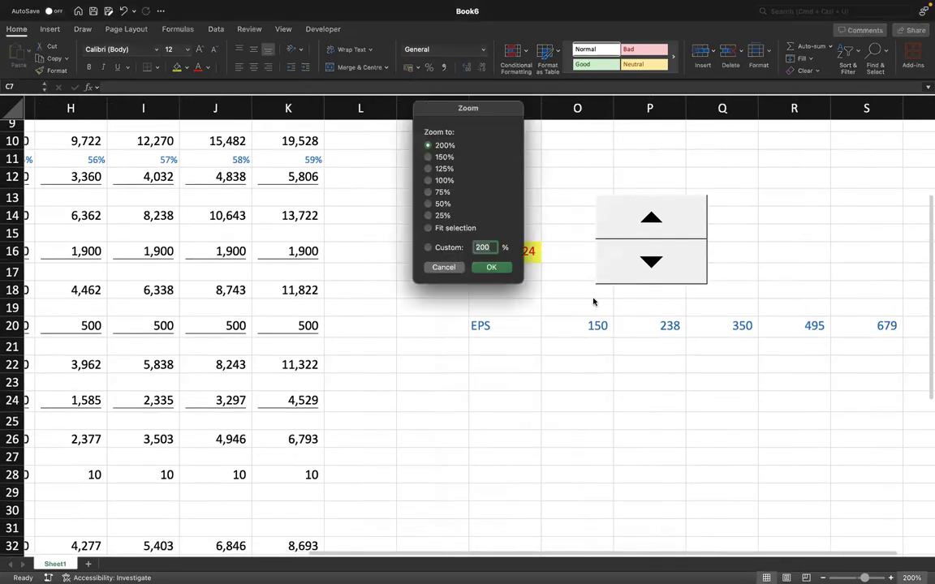
{"action": "left_click", "coordinate": [443, 181]}
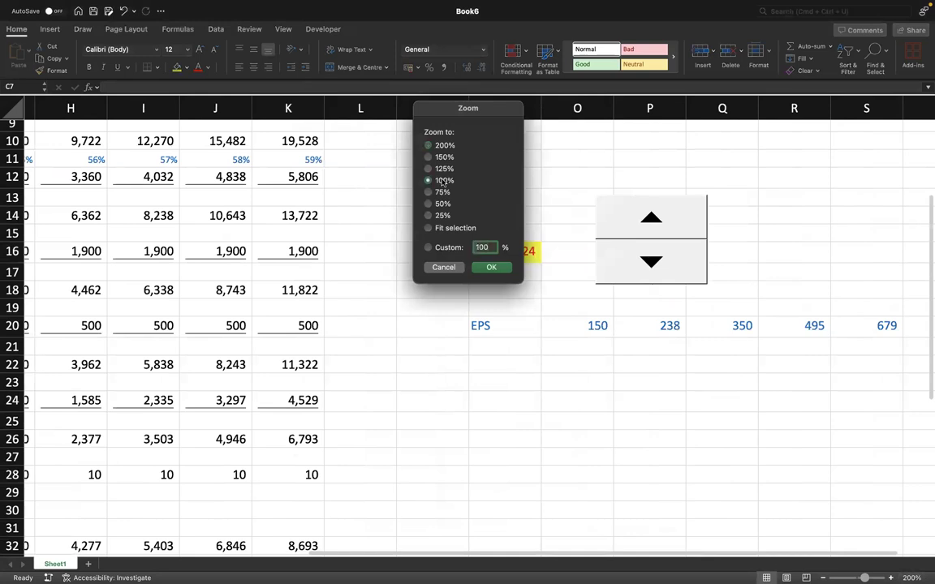
{"action": "left_click", "coordinate": [491, 268]}
{"action": "scroll", "coordinate": [594, 397], "scroll_direction": "up", "scroll_amount": 4}
{"action": "scroll", "coordinate": [594, 397], "scroll_direction": "left", "scroll_amount": 3}
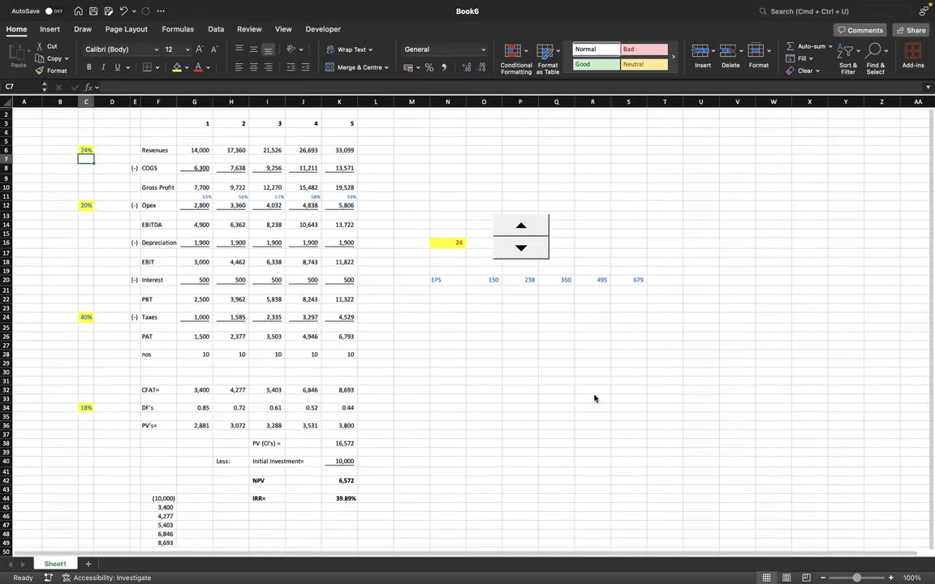
Set the font colour of the Revenues row F6:K6 to the standard blue
{"action": "left_click", "coordinate": [160, 159]}
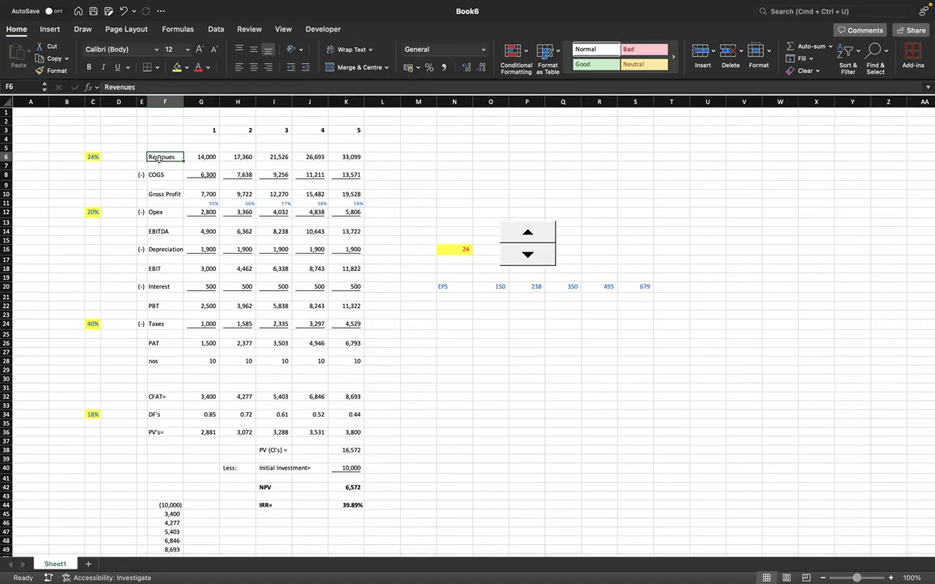
{"action": "key", "text": "shift+Right"}
{"action": "key", "text": "shift+Right"}
{"action": "key", "text": "shift+Right"}
{"action": "key", "text": "shift+Right"}
{"action": "key", "text": "shift+Right"}
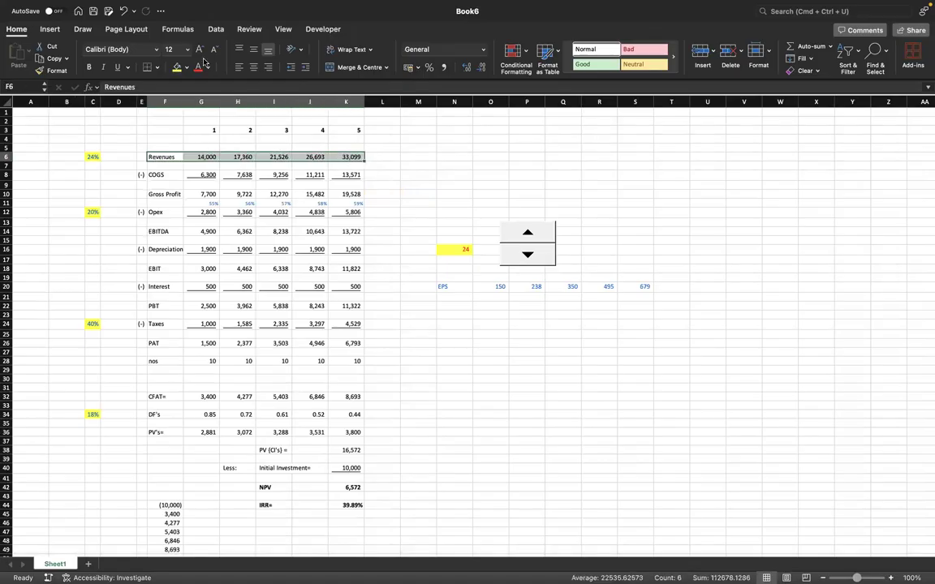
{"action": "left_click", "coordinate": [210, 71]}
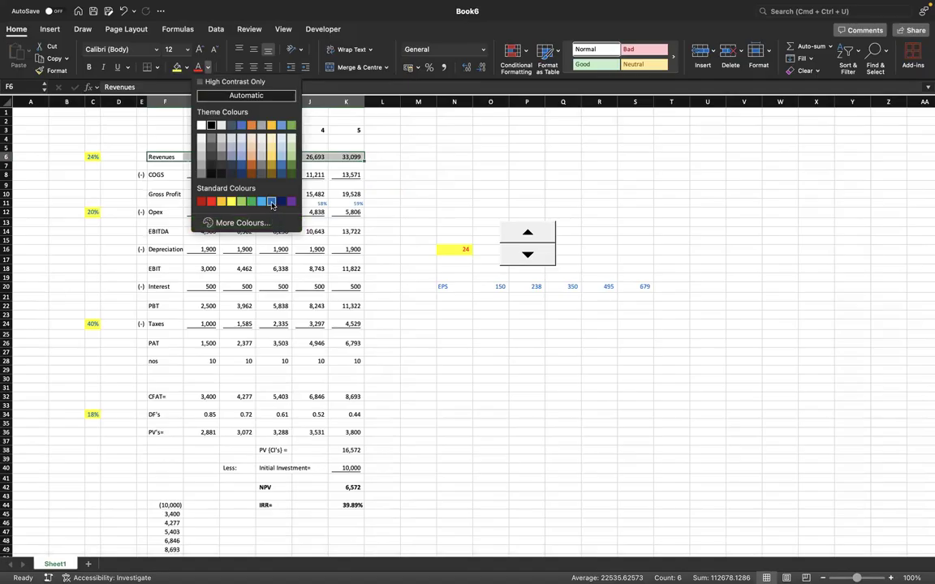
{"action": "left_click", "coordinate": [246, 190]}
{"action": "left_click", "coordinate": [469, 341]}
Make the EPS row N20:S20 bold
{"action": "left_click", "coordinate": [434, 295]}
{"action": "left_click_drag", "start_coordinate": [443, 286], "coordinate": [641, 286]}
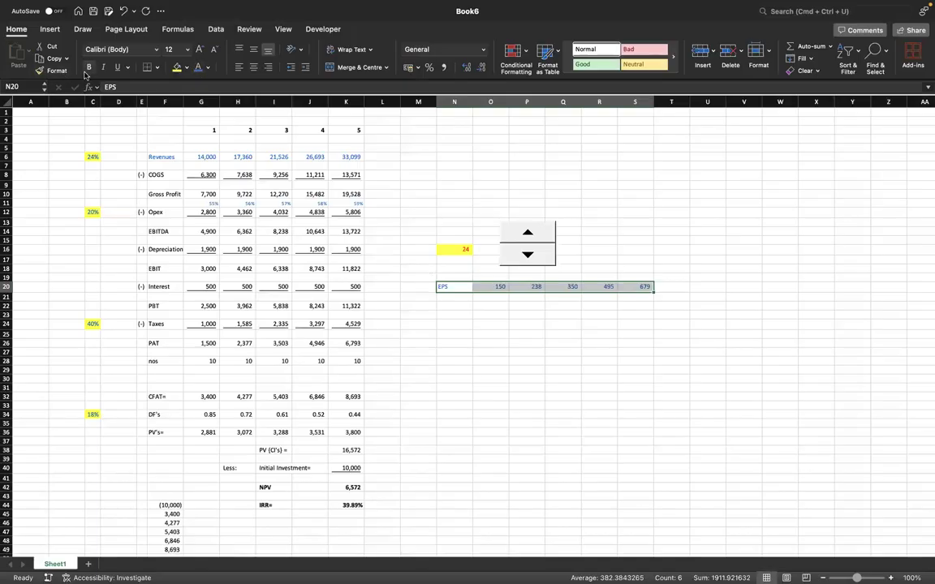
{"action": "left_click", "coordinate": [499, 387]}
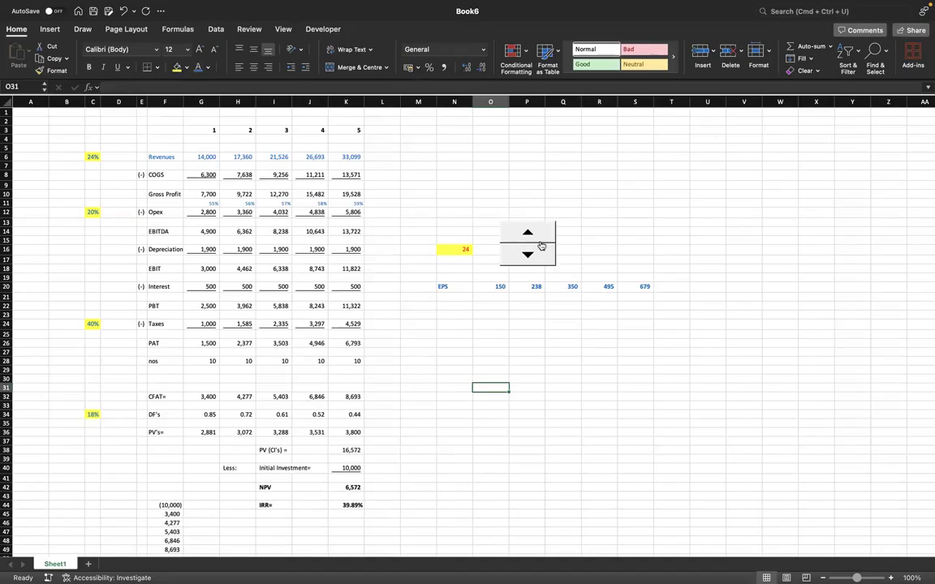
Step the growth spinner up to its maximum of 30 to examine the effect on revenues and EPS
{"action": "left_click", "coordinate": [528, 234]}
{"action": "left_click", "coordinate": [527, 233]}
{"action": "left_click", "coordinate": [534, 239]}
{"action": "left_click", "coordinate": [534, 238]}
{"action": "left_click", "coordinate": [534, 238]}
{"action": "left_click", "coordinate": [535, 239]}
Step the growth spinner down to its minimum of 18 to examine the effect on revenues and EPS
{"action": "left_click", "coordinate": [530, 255]}
{"action": "left_click", "coordinate": [528, 257]}
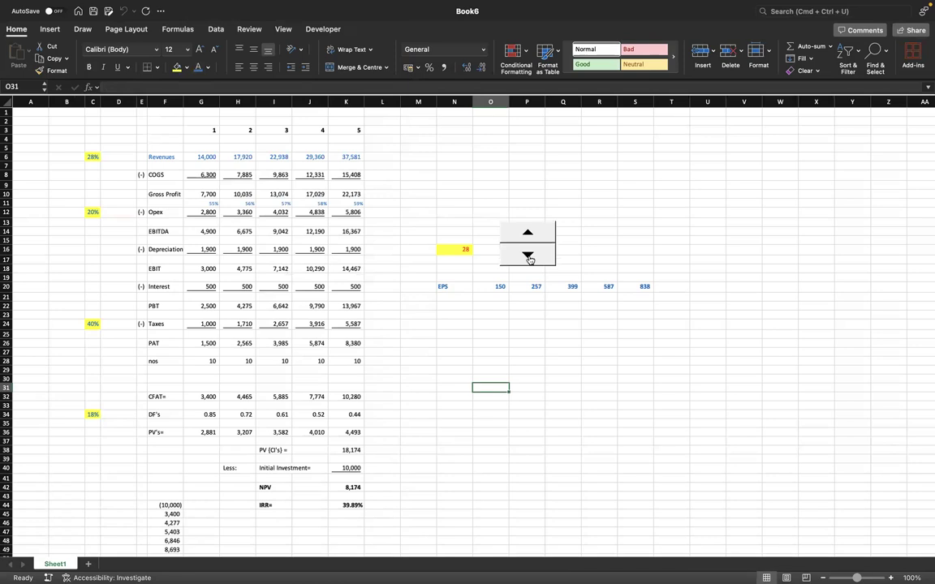
{"action": "left_click", "coordinate": [529, 257]}
{"action": "left_click", "coordinate": [528, 257]}
{"action": "left_click", "coordinate": [528, 257]}
{"action": "left_click", "coordinate": [530, 258]}
{"action": "left_click", "coordinate": [529, 258]}
{"action": "left_click", "coordinate": [530, 258]}
{"action": "left_click", "coordinate": [529, 258]}
{"action": "left_click", "coordinate": [529, 258]}
{"action": "left_click", "coordinate": [529, 258]}
{"action": "left_click", "coordinate": [529, 258]}
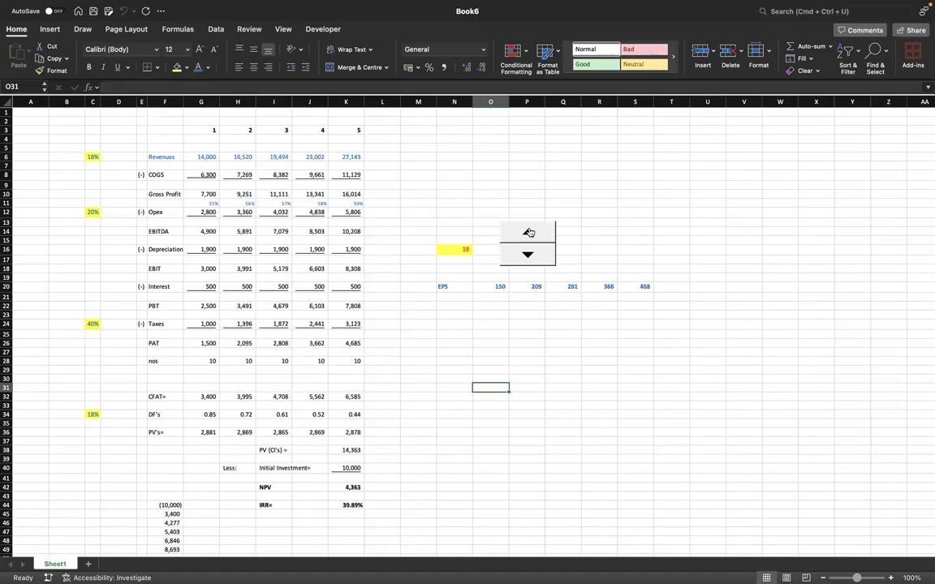
Bring the growth spinner back to 24
{"action": "left_click", "coordinate": [527, 233]}
{"action": "left_click", "coordinate": [527, 233]}
{"action": "left_click", "coordinate": [527, 234]}
{"action": "left_click", "coordinate": [527, 234]}
{"action": "left_click", "coordinate": [527, 233]}
{"action": "left_click", "coordinate": [527, 234]}
{"action": "left_click", "coordinate": [527, 234]}
{"action": "left_click", "coordinate": [526, 256]}
Merge and centre cells N8:S8 and put a thick box border around them
{"action": "left_click_drag", "start_coordinate": [444, 175], "coordinate": [600, 175]}
{"action": "key", "text": "shift+Right"}
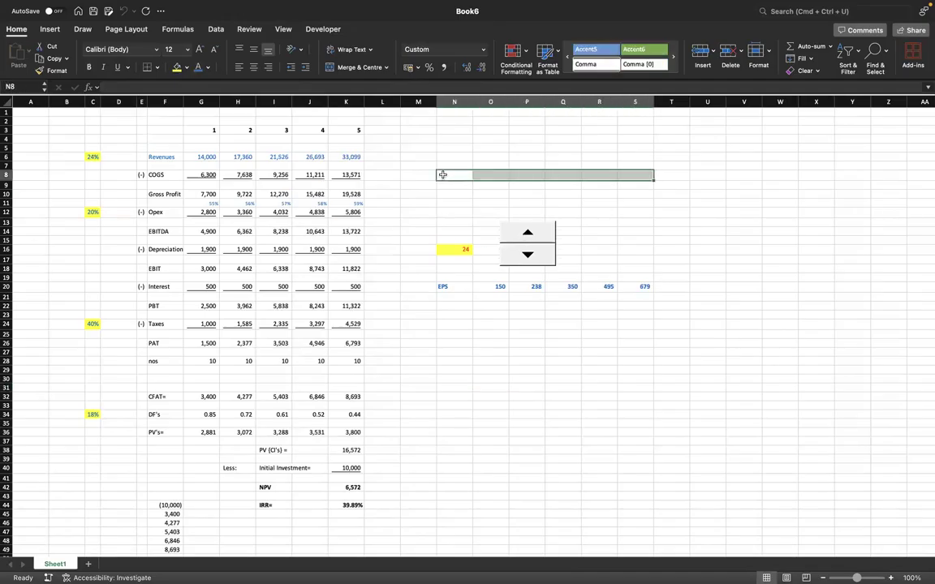
{"action": "left_click", "coordinate": [356, 69]}
{"action": "left_click", "coordinate": [157, 67]}
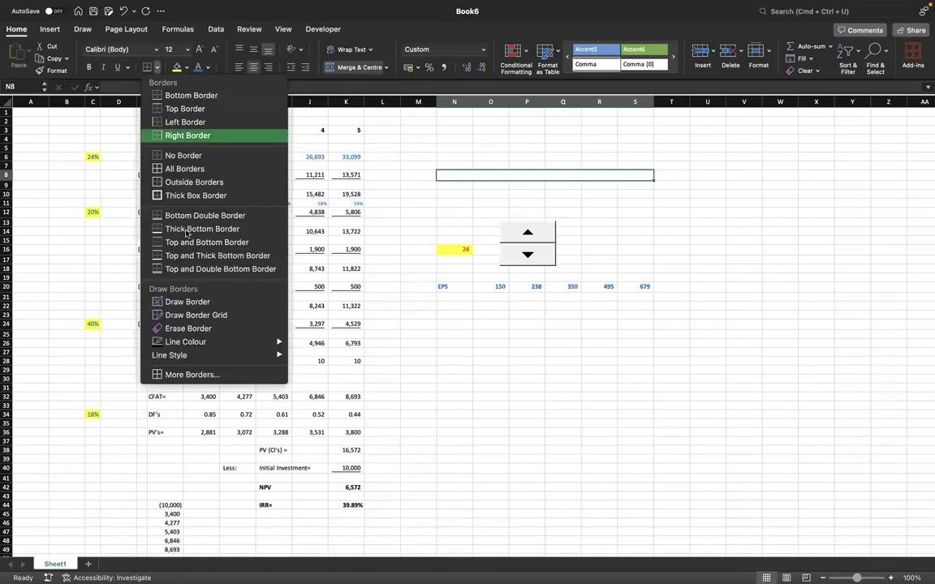
{"action": "left_click", "coordinate": [170, 189]}
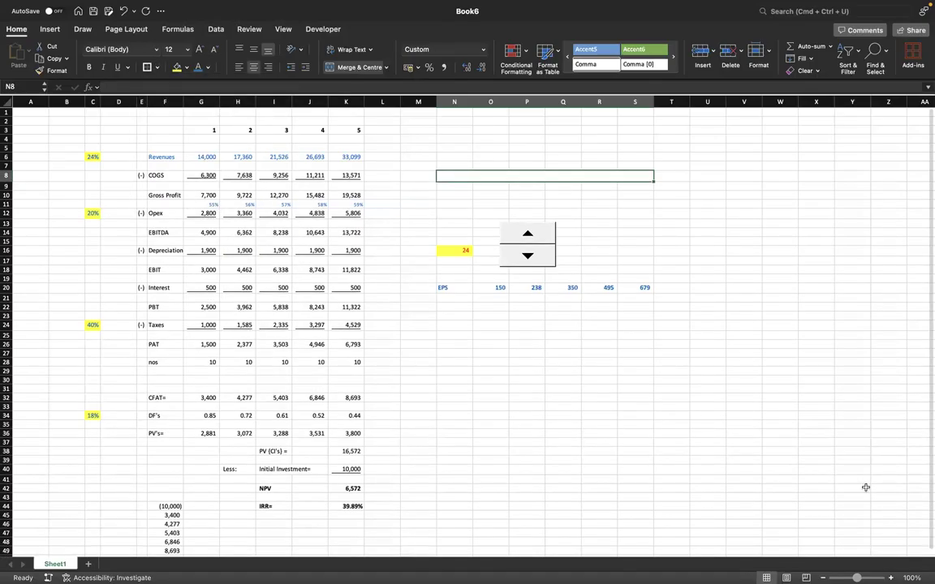
Enter the bold heading CONTROL PANEL in the merged cell N8
{"action": "left_click", "coordinate": [446, 146]}
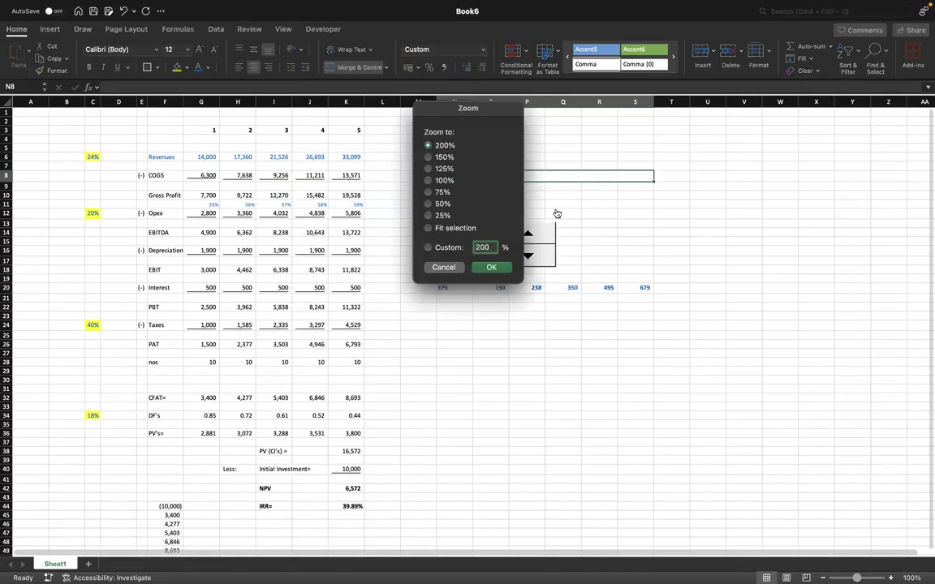
{"action": "left_click", "coordinate": [491, 267]}
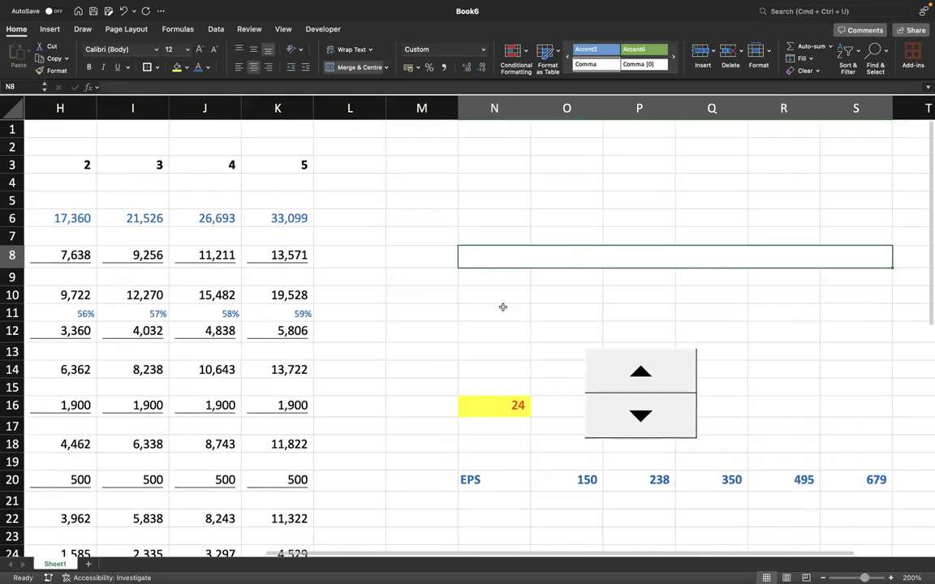
{"action": "type", "text": "CONTROL"}
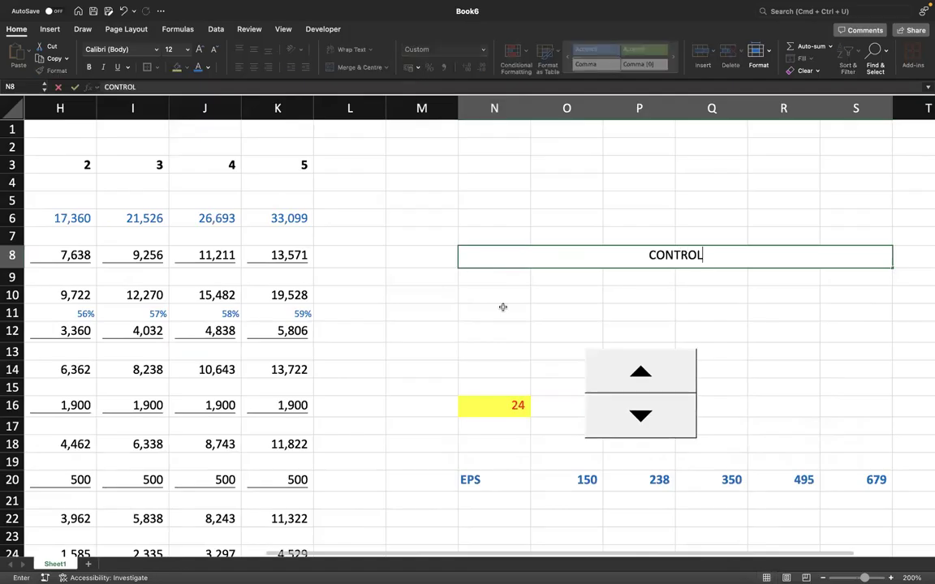
{"action": "type", "text": " PANEL"}
{"action": "key", "text": "Return"}
{"action": "key", "text": "Up"}
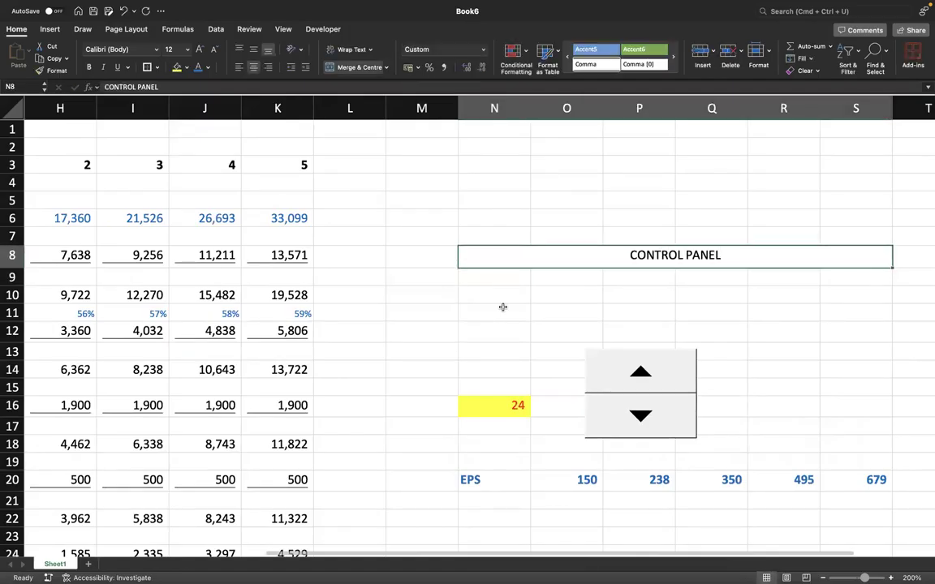
{"action": "key", "text": "super+b"}
Insert a column sparkline in P22 based on the EPS values in O20:P20
{"action": "scroll", "coordinate": [451, 334], "scroll_direction": "down", "scroll_amount": 5}
{"action": "scroll", "coordinate": [450, 333], "scroll_direction": "right", "scroll_amount": 1}
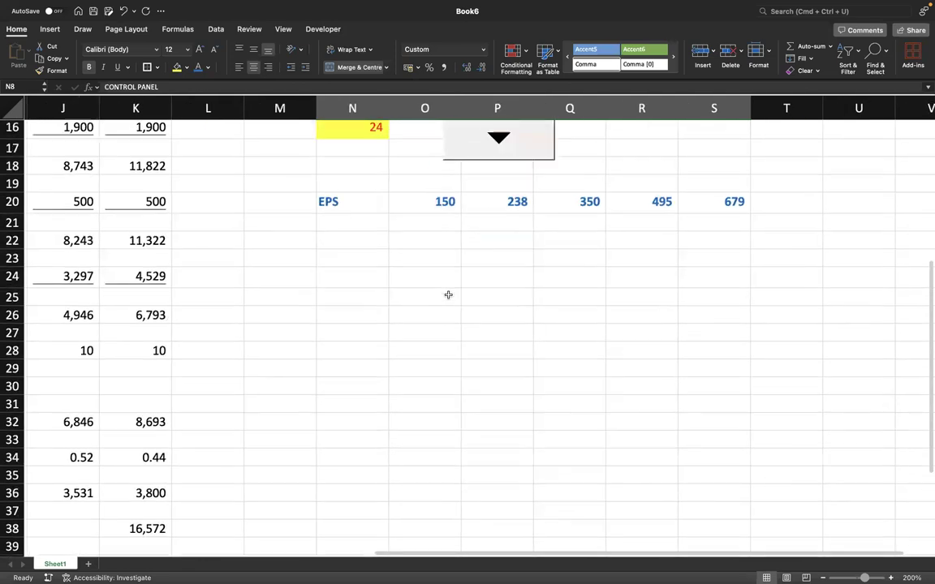
{"action": "scroll", "coordinate": [426, 326], "scroll_direction": "up", "scroll_amount": 2}
{"action": "scroll", "coordinate": [425, 326], "scroll_direction": "right", "scroll_amount": 1}
{"action": "scroll", "coordinate": [425, 325], "scroll_direction": "up", "scroll_amount": 2}
{"action": "scroll", "coordinate": [425, 326], "scroll_direction": "right", "scroll_amount": 1}
{"action": "left_click", "coordinate": [409, 401]}
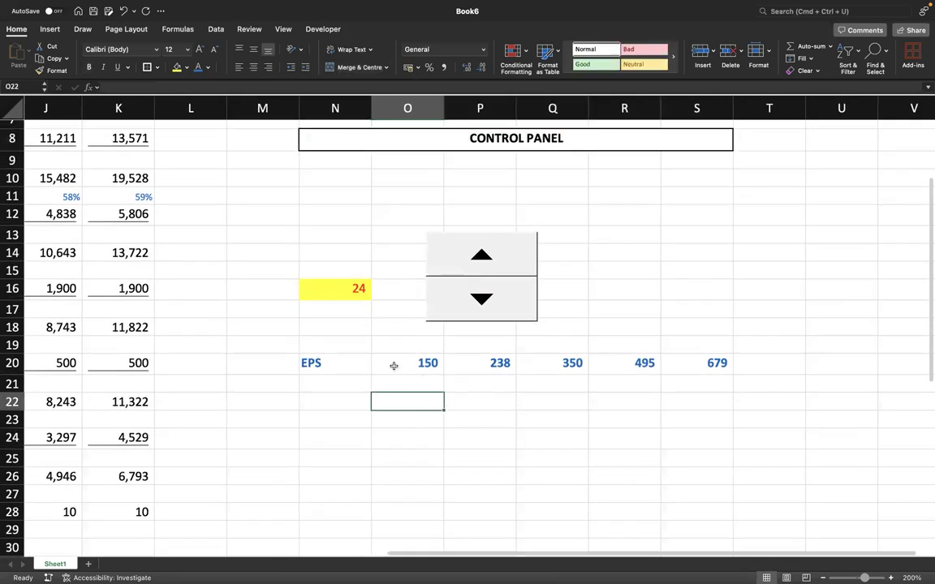
{"action": "left_click", "coordinate": [484, 397]}
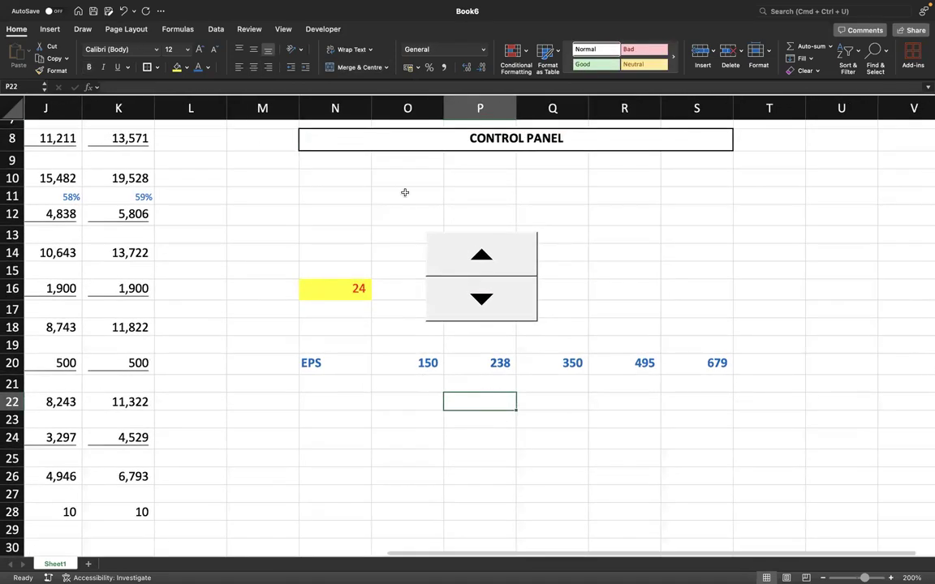
{"action": "left_click", "coordinate": [526, 52]}
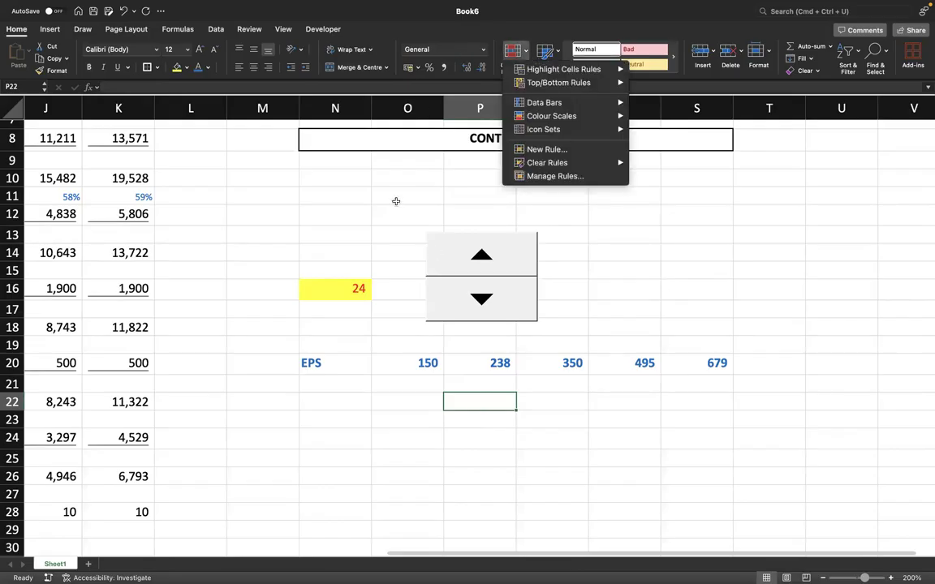
{"action": "left_click", "coordinate": [481, 400]}
{"action": "left_click", "coordinate": [50, 29]}
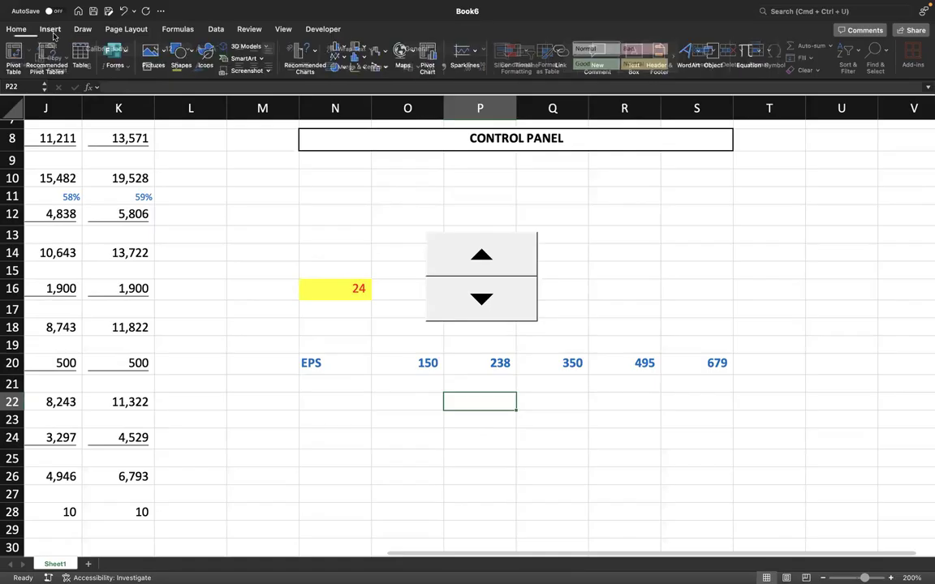
{"action": "left_click", "coordinate": [466, 53]}
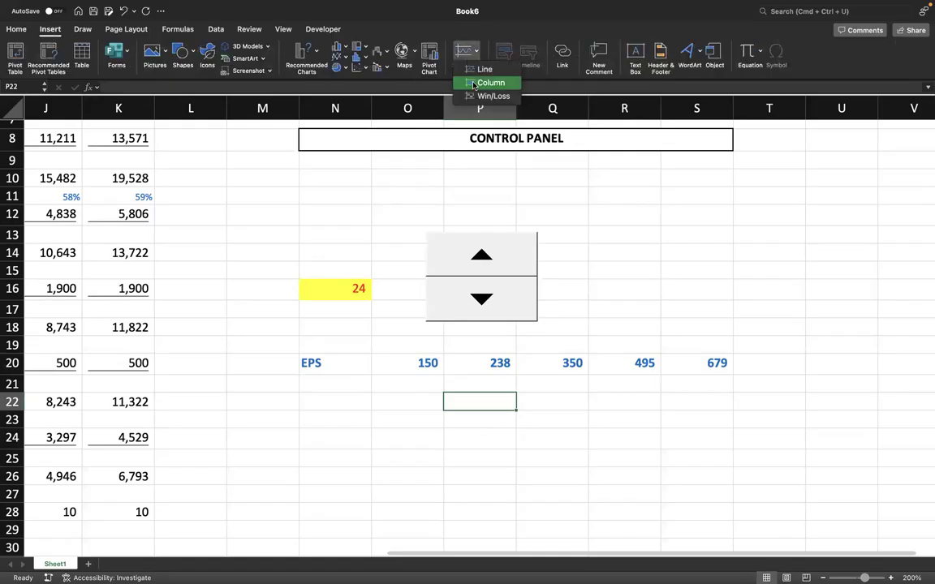
{"action": "left_click", "coordinate": [487, 82]}
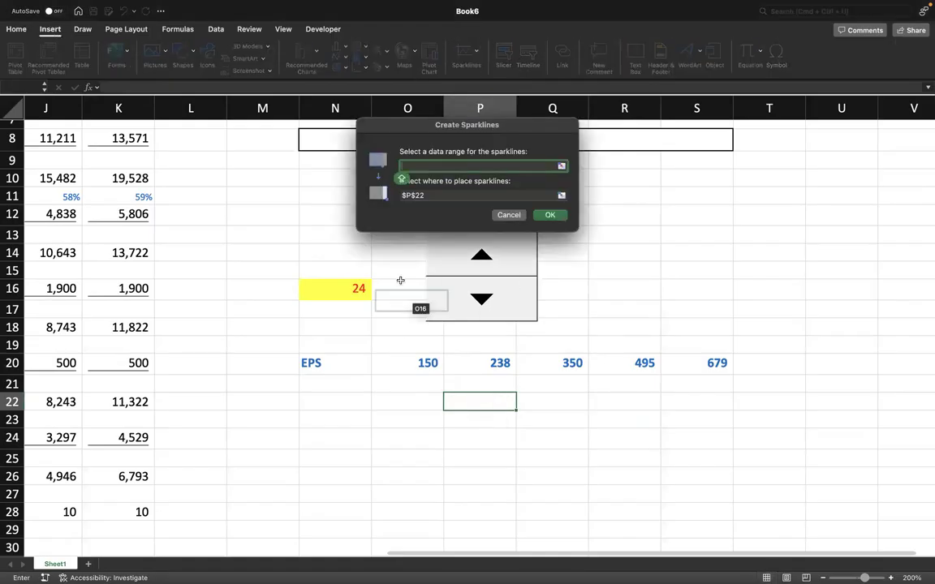
{"action": "left_click_drag", "start_coordinate": [422, 363], "coordinate": [509, 367]}
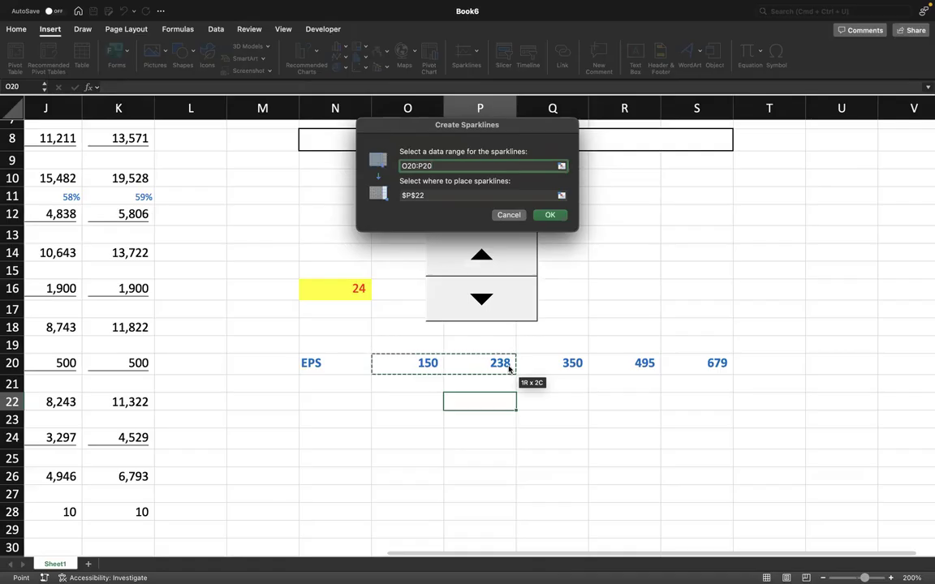
{"action": "left_click", "coordinate": [551, 215]}
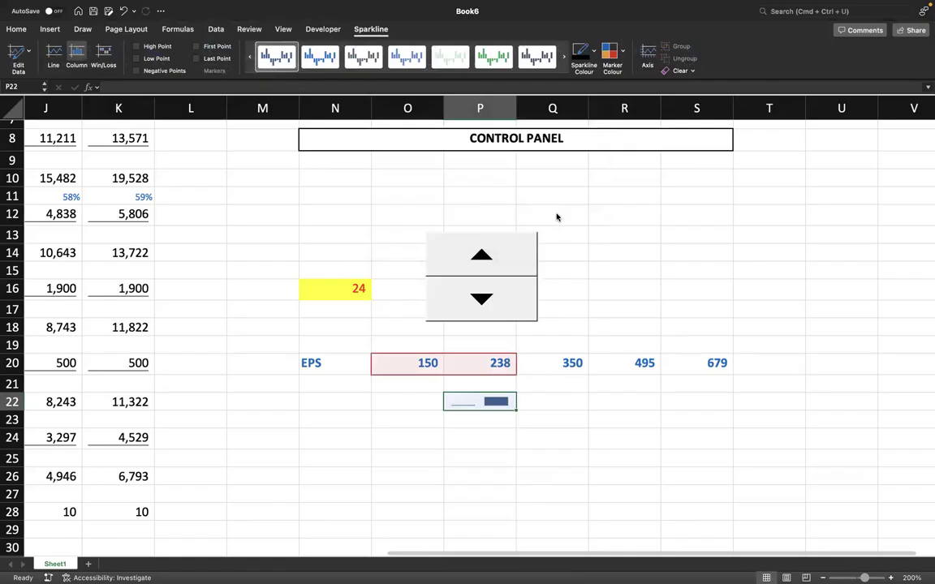
Fill the P22 sparkline across to S22 and apply the green sparkline style
{"action": "left_click_drag", "start_coordinate": [516, 408], "coordinate": [723, 406]}
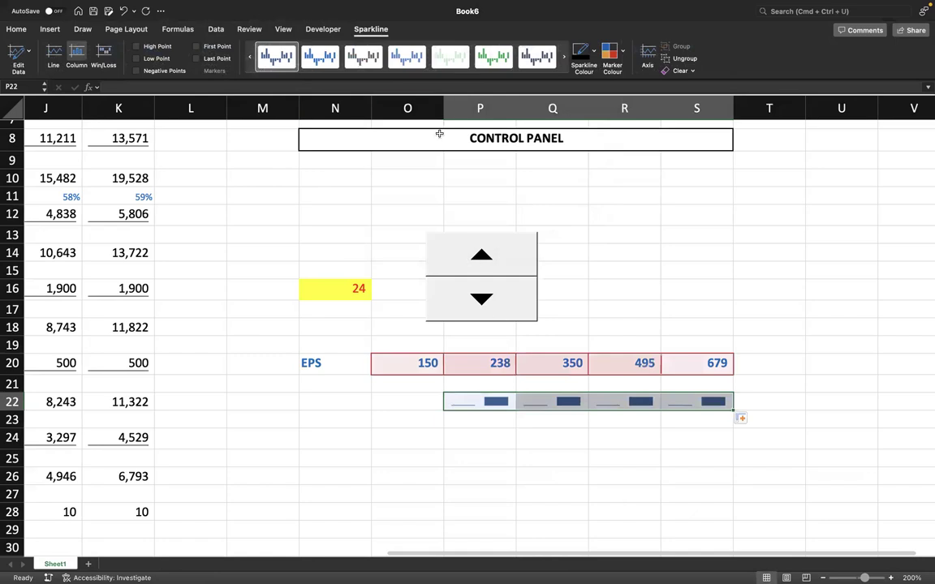
{"action": "left_click", "coordinate": [487, 63]}
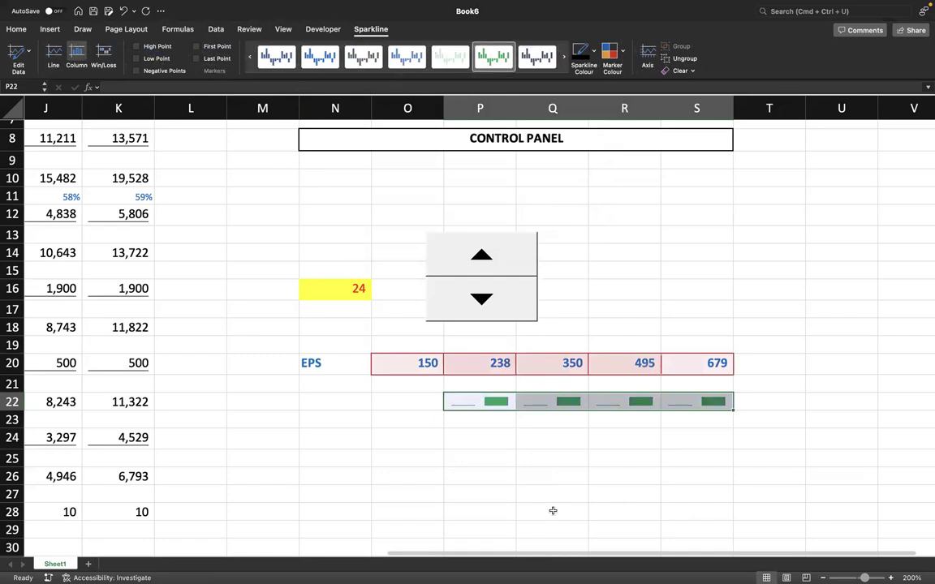
{"action": "left_click", "coordinate": [552, 510]}
Move the sparklines from P22, Q22, R22 and S22 to U25, V23, W21 and X19 as a rising staircase
{"action": "scroll", "coordinate": [568, 503], "scroll_direction": "right", "scroll_amount": 5}
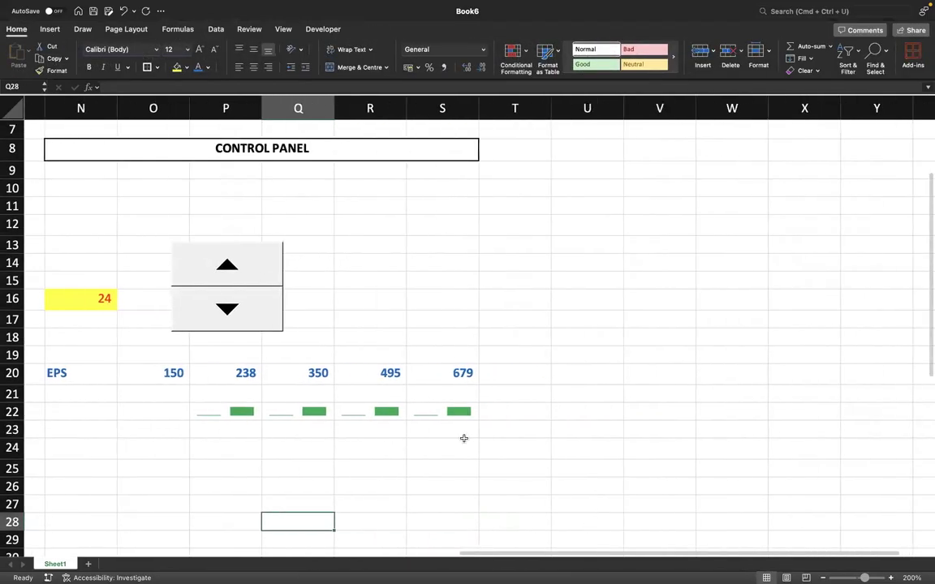
{"action": "left_click", "coordinate": [229, 412]}
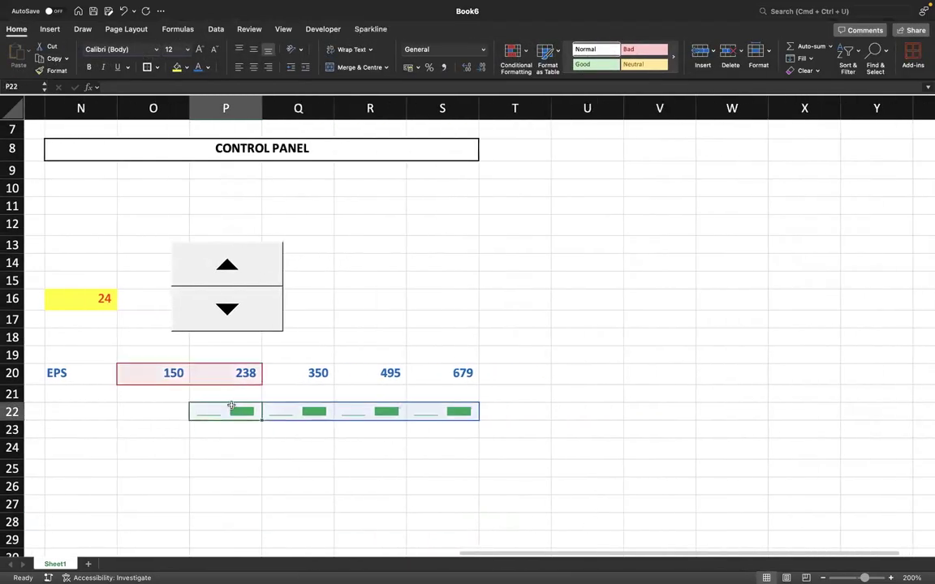
{"action": "left_click_drag", "start_coordinate": [244, 403], "coordinate": [610, 468]}
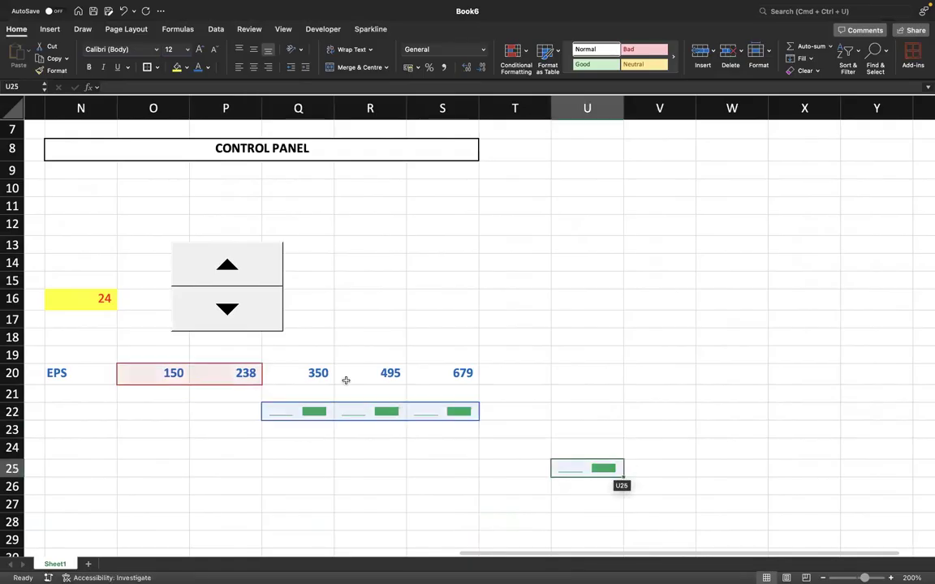
{"action": "left_click", "coordinate": [314, 414]}
{"action": "left_click_drag", "start_coordinate": [315, 403], "coordinate": [649, 425]}
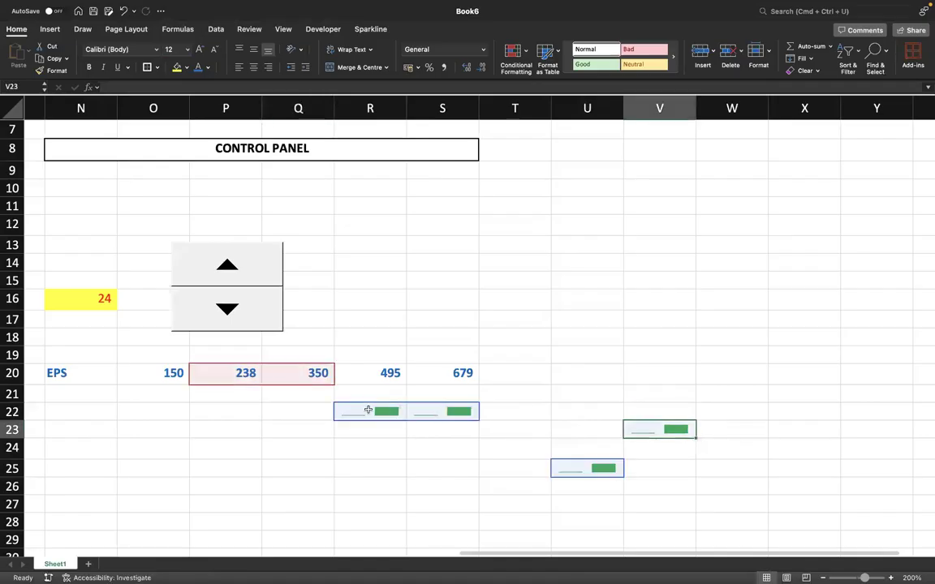
{"action": "left_click", "coordinate": [370, 408]}
{"action": "left_click_drag", "start_coordinate": [377, 403], "coordinate": [740, 386]}
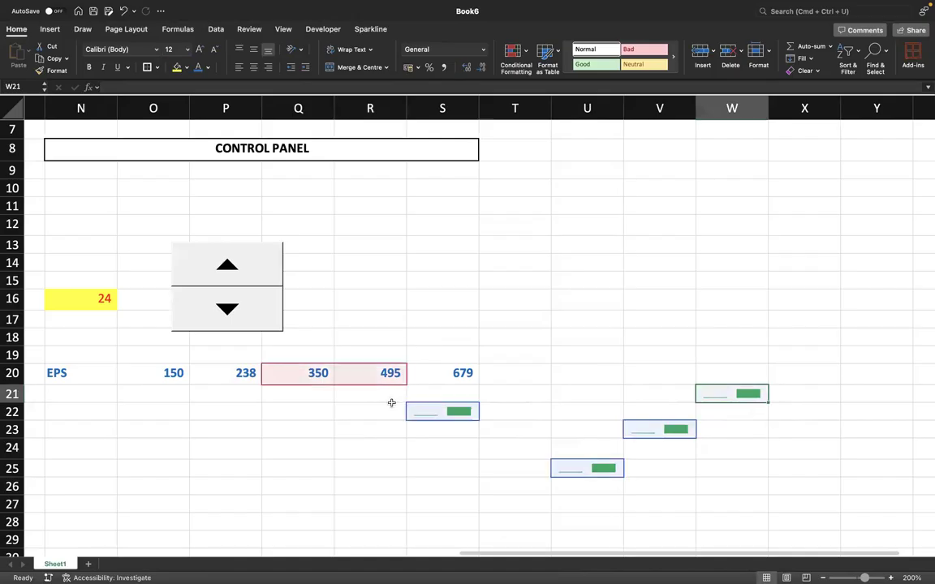
{"action": "left_click", "coordinate": [438, 408]}
{"action": "left_click_drag", "start_coordinate": [450, 403], "coordinate": [816, 357]}
{"action": "left_click", "coordinate": [830, 449]}
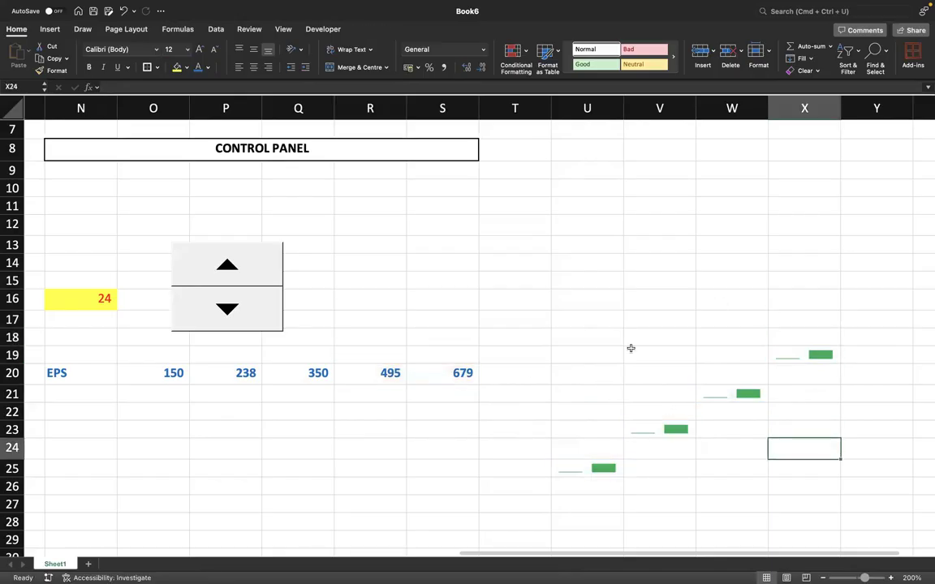
Fill the range U16:X29 around the sparklines with pale gold and apply all borders to it
{"action": "mouse_move", "coordinate": [564, 306]}
{"action": "left_mouse_down"}
{"action": "mouse_move", "coordinate": [795, 438]}
{"action": "mouse_move", "coordinate": [803, 531]}
{"action": "left_mouse_up"}
{"action": "left_click", "coordinate": [147, 68]}
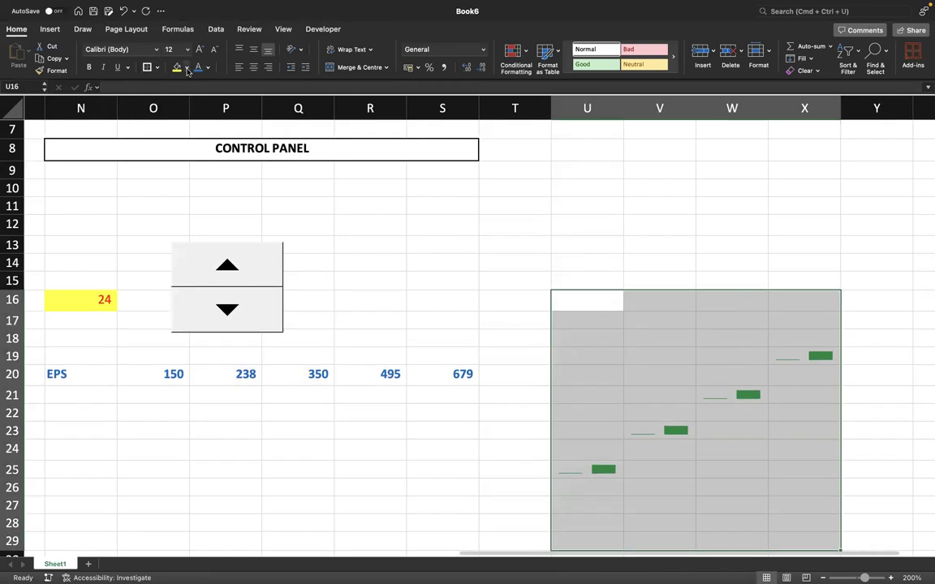
{"action": "left_click", "coordinate": [186, 67]}
{"action": "left_click", "coordinate": [251, 144]}
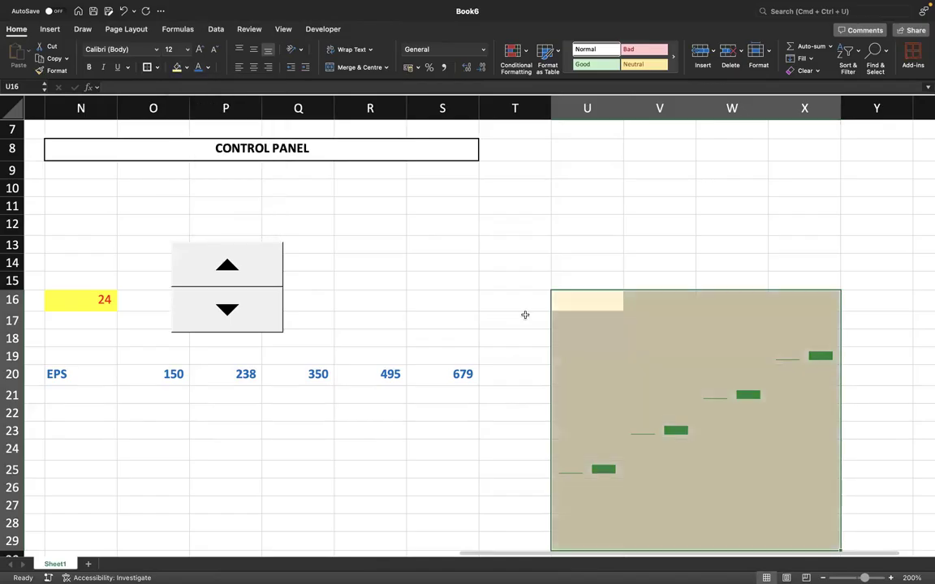
{"action": "left_click", "coordinate": [157, 68]}
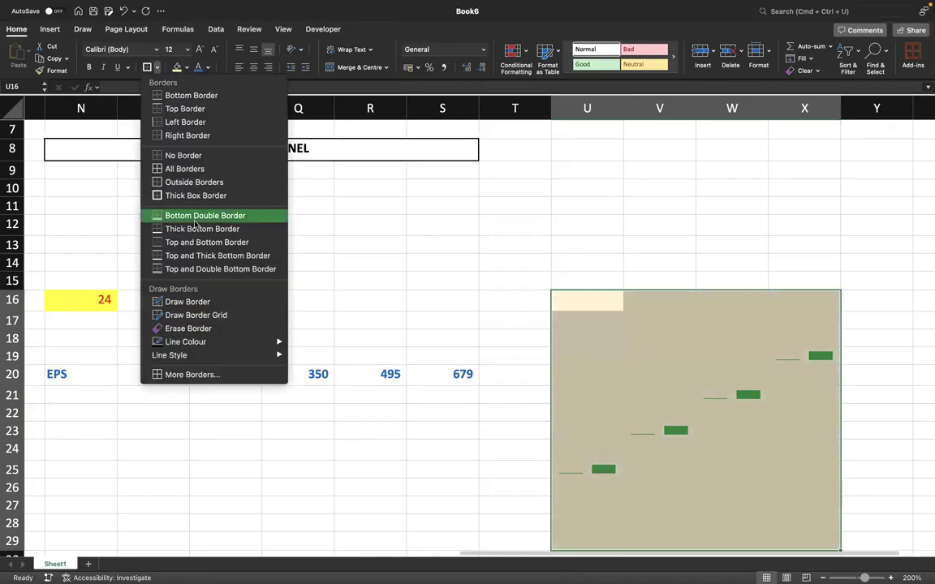
{"action": "left_click", "coordinate": [184, 169]}
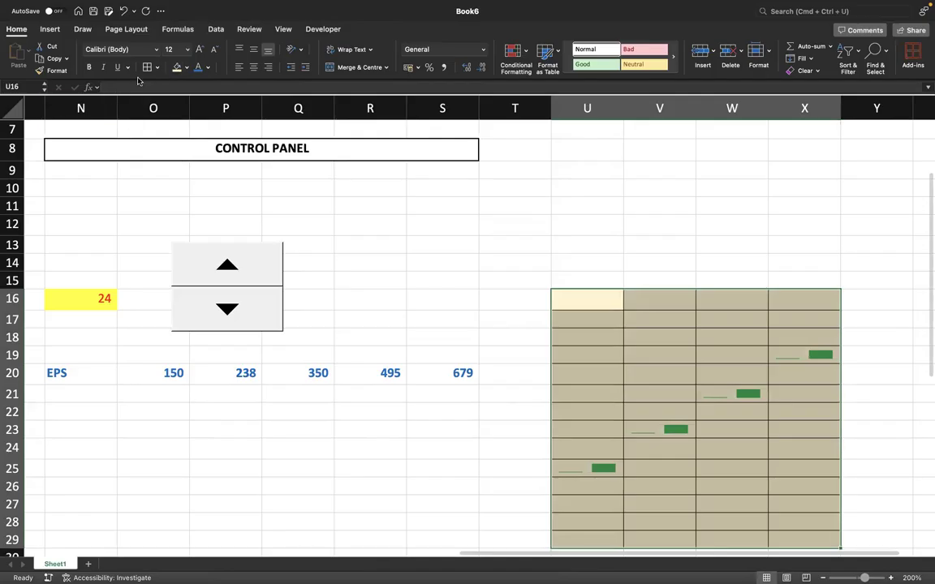
Add a thick outside border around U16:X29 and merge and centre U16:X16 across the block's first row
{"action": "left_click", "coordinate": [157, 67]}
{"action": "left_click", "coordinate": [186, 193]}
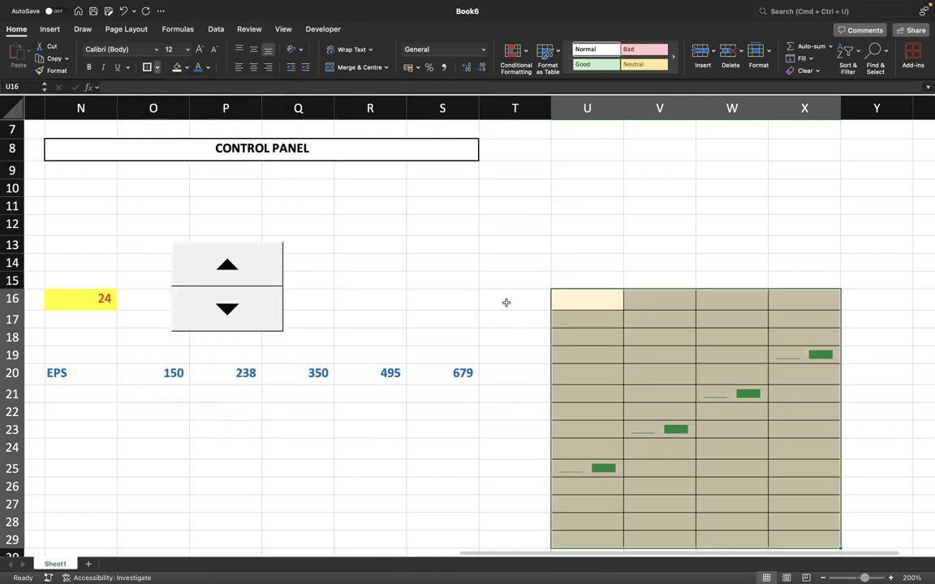
{"action": "left_click", "coordinate": [570, 301]}
{"action": "key", "text": "shift+Right"}
{"action": "key", "text": "shift+Right"}
{"action": "key", "text": "shift+Right"}
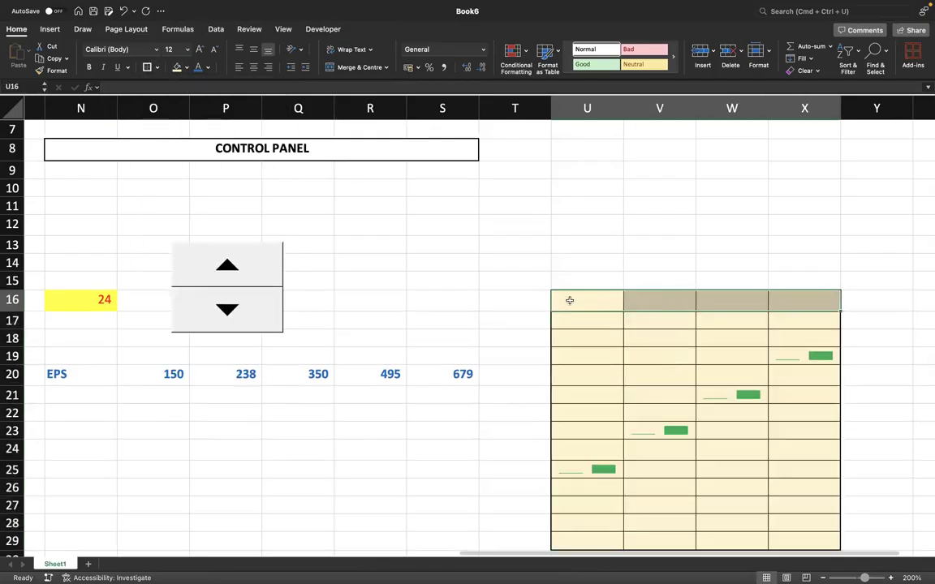
{"action": "left_click", "coordinate": [351, 68]}
Enter the heading EPS GROWTH in the merged cell above the sparklines and make it bold
{"action": "type", "text": "E"}
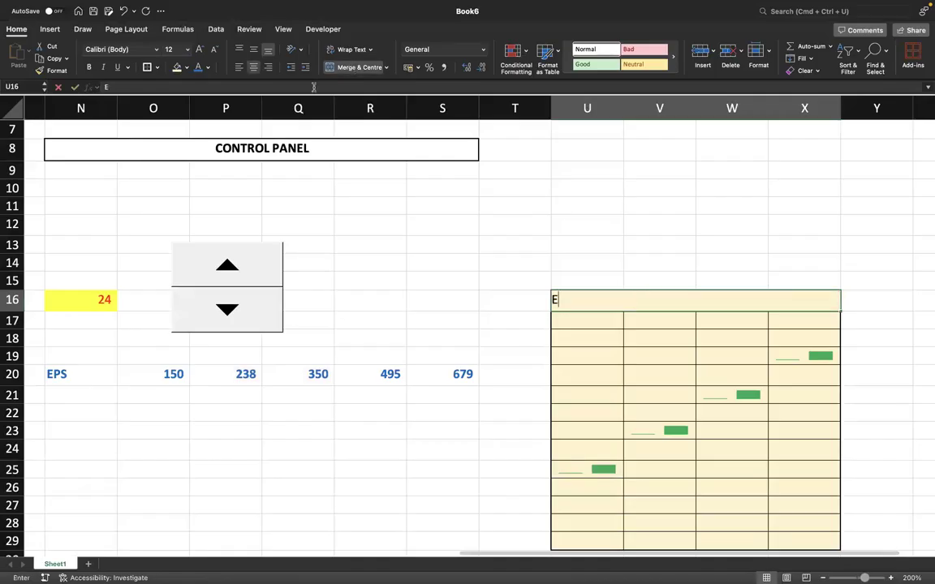
{"action": "type", "text": "PS GROWTH"}
{"action": "key", "text": "Return"}
{"action": "key", "text": "Up"}
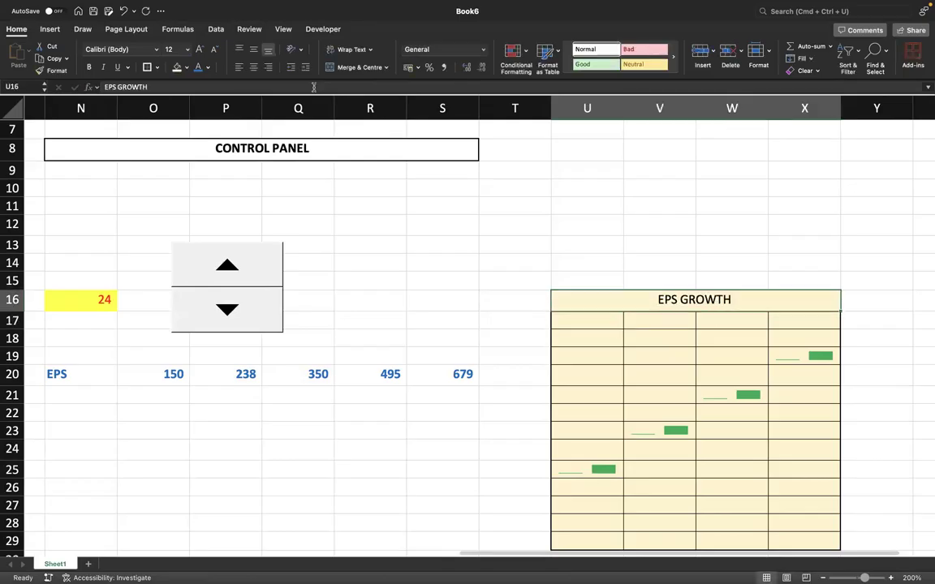
{"action": "key", "text": "super+b"}
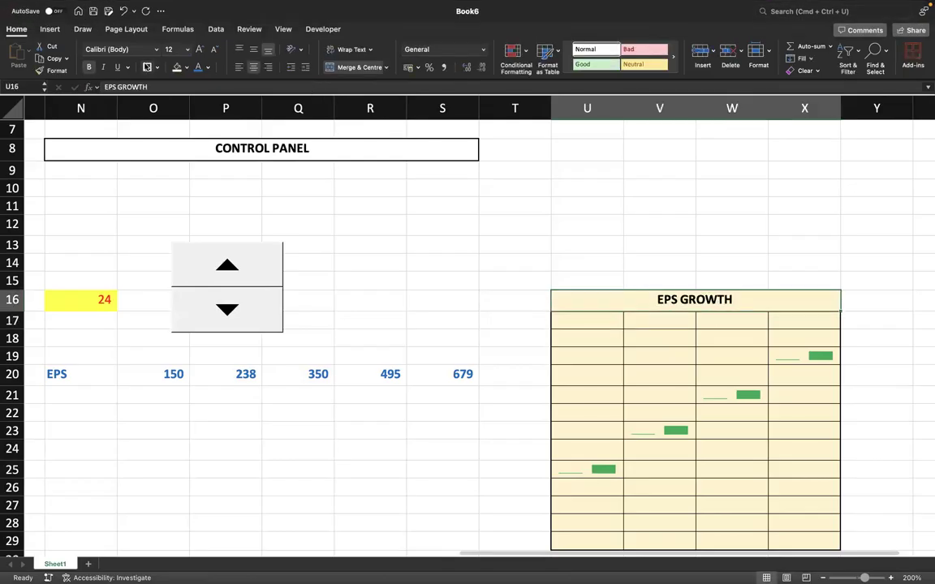
{"action": "left_click", "coordinate": [415, 350]}
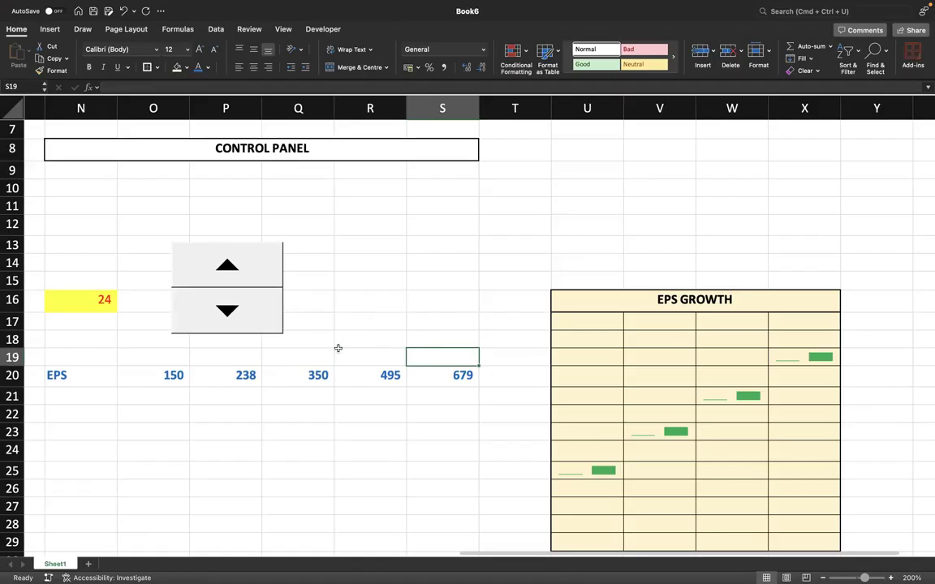
Review the control panel, the EPS GROWTH sparkline block and the five-year projections with their growth, opex and tax assumptions
{"action": "scroll", "coordinate": [348, 411], "scroll_direction": "left", "scroll_amount": 1}
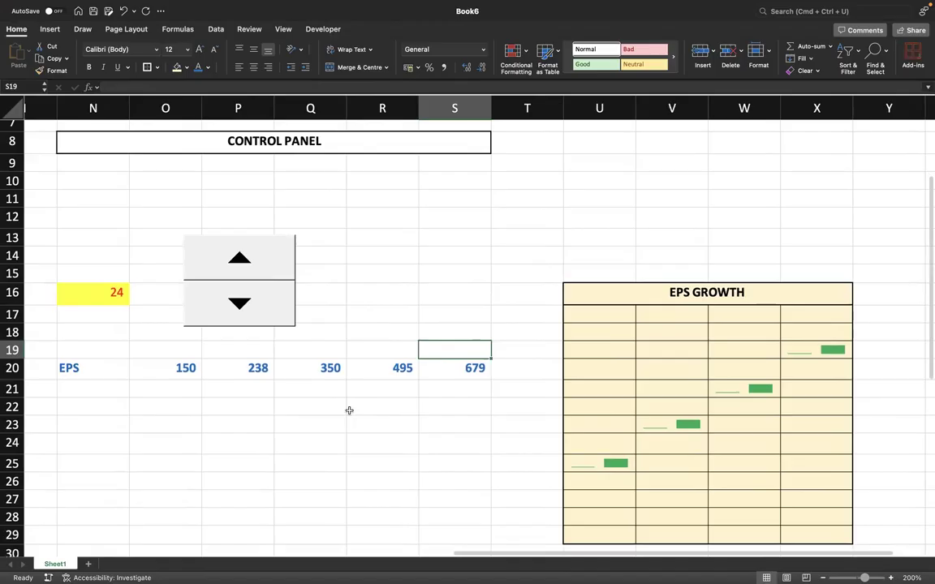
{"action": "scroll", "coordinate": [349, 409], "scroll_direction": "left", "scroll_amount": 4}
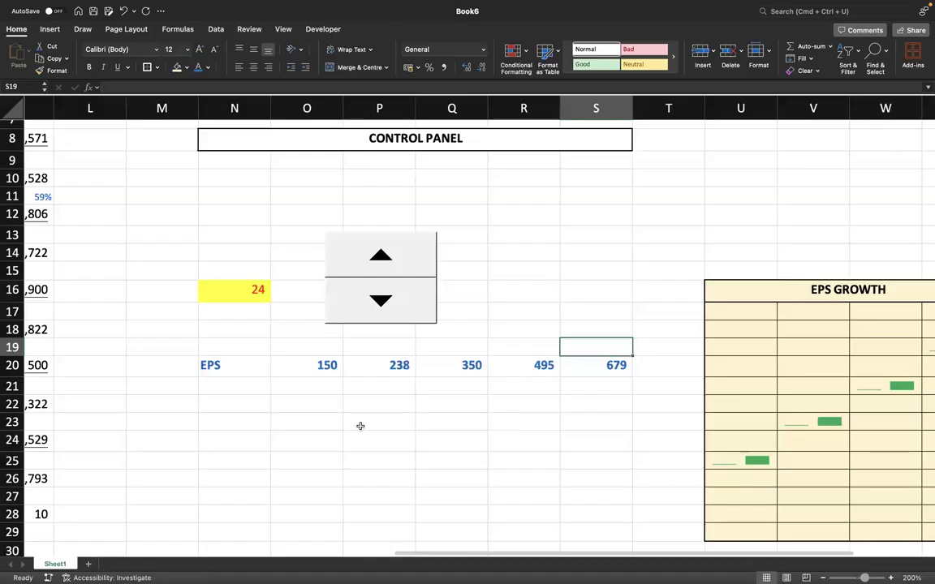
{"action": "scroll", "coordinate": [432, 437], "scroll_direction": "right", "scroll_amount": 4}
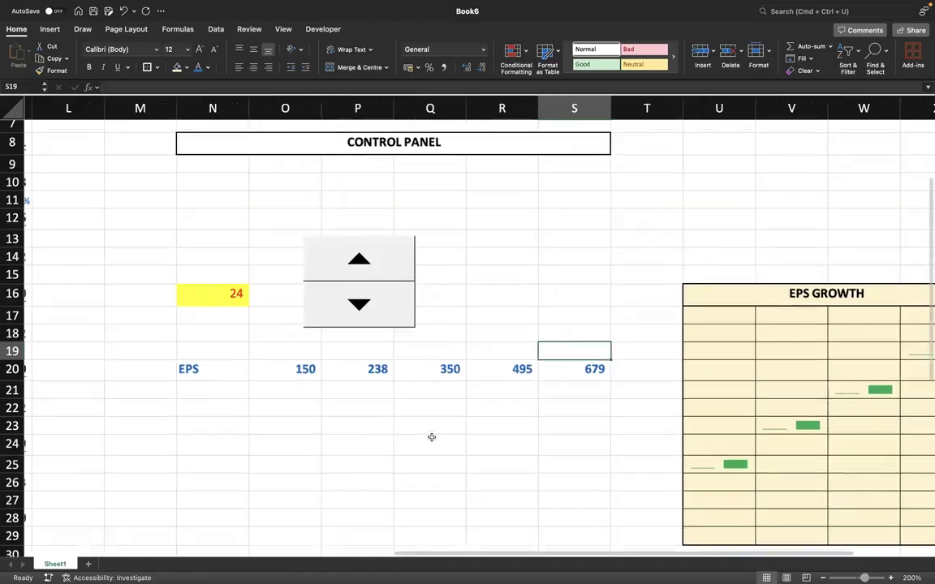
{"action": "scroll", "coordinate": [432, 437], "scroll_direction": "right", "scroll_amount": 1}
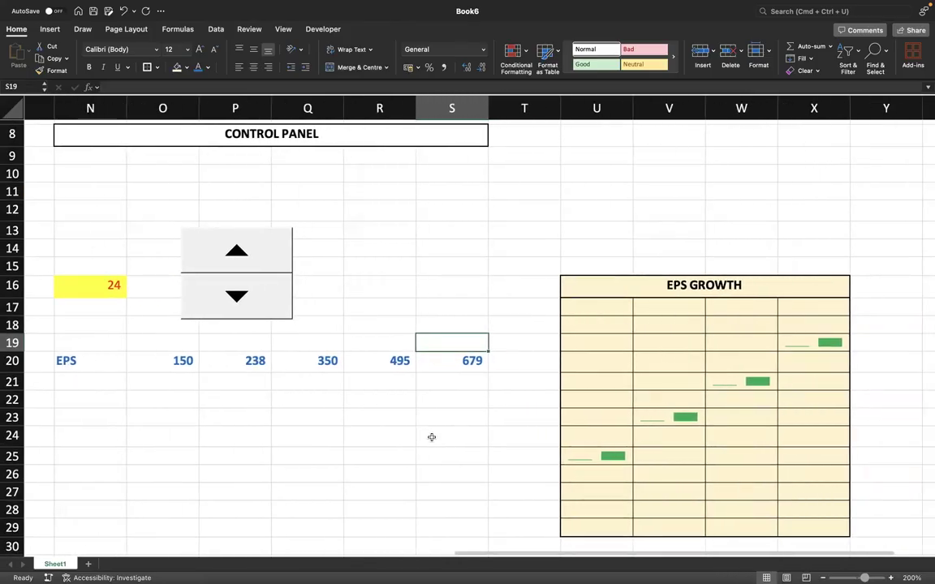
{"action": "scroll", "coordinate": [432, 437], "scroll_direction": "left", "scroll_amount": 10}
{"action": "scroll", "coordinate": [431, 436], "scroll_direction": "up", "scroll_amount": 5}
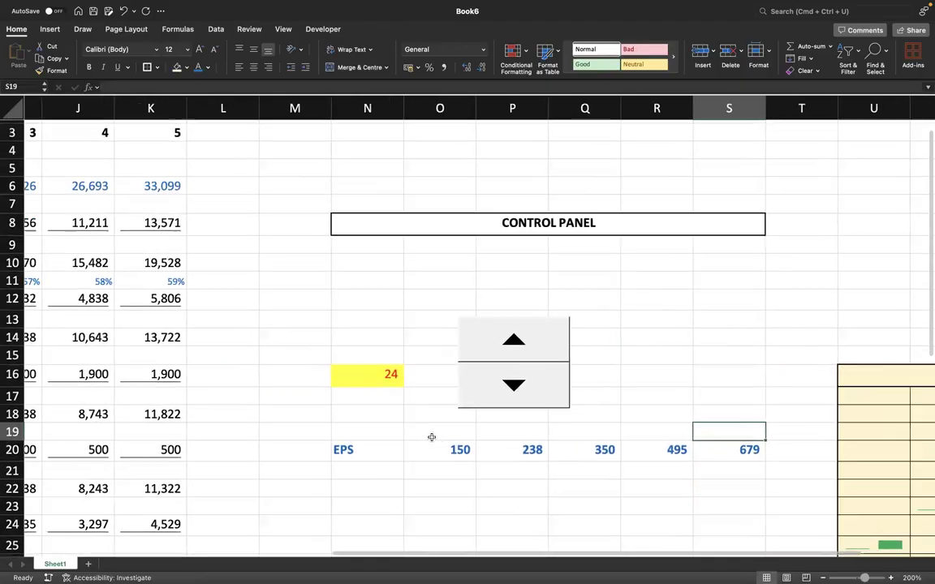
{"action": "scroll", "coordinate": [432, 438], "scroll_direction": "left", "scroll_amount": 10}
{"action": "scroll", "coordinate": [431, 438], "scroll_direction": "down", "scroll_amount": 5}
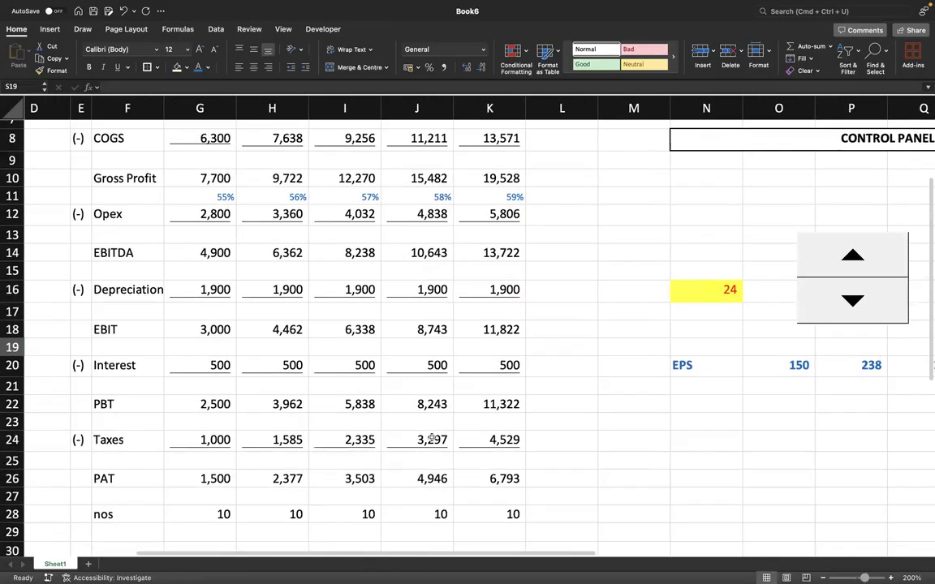
{"action": "scroll", "coordinate": [438, 382], "scroll_direction": "up", "scroll_amount": 2}
{"action": "scroll", "coordinate": [438, 382], "scroll_direction": "left", "scroll_amount": 6}
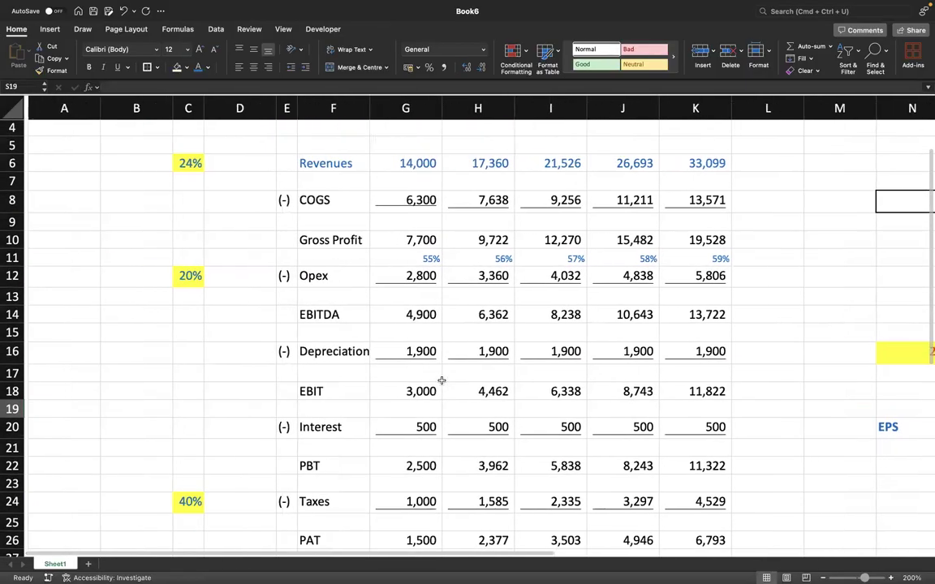
{"action": "scroll", "coordinate": [434, 357], "scroll_direction": "up", "scroll_amount": 5}
{"action": "scroll", "coordinate": [430, 335], "scroll_direction": "down", "scroll_amount": 1}
{"action": "scroll", "coordinate": [431, 335], "scroll_direction": "right", "scroll_amount": 12}
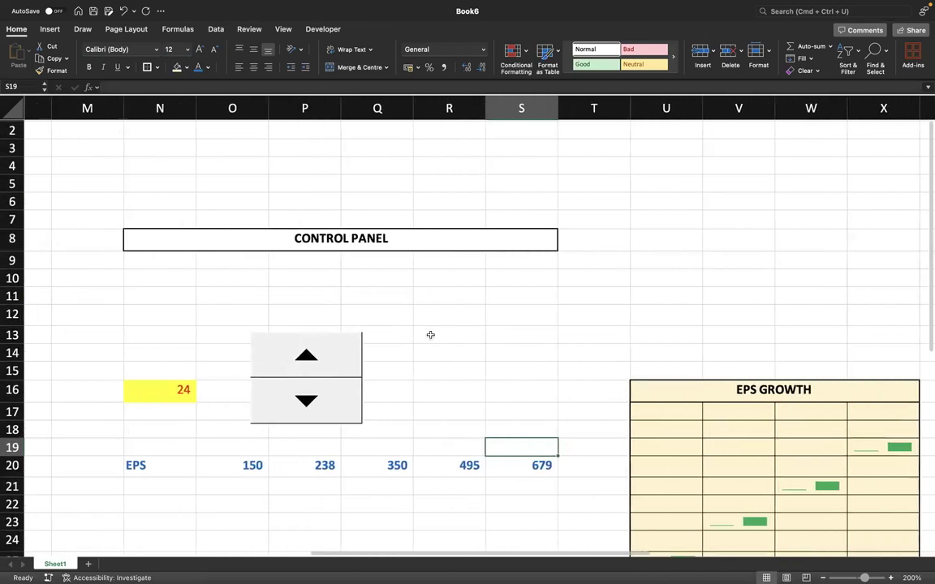
{"action": "scroll", "coordinate": [491, 365], "scroll_direction": "down", "scroll_amount": 4}
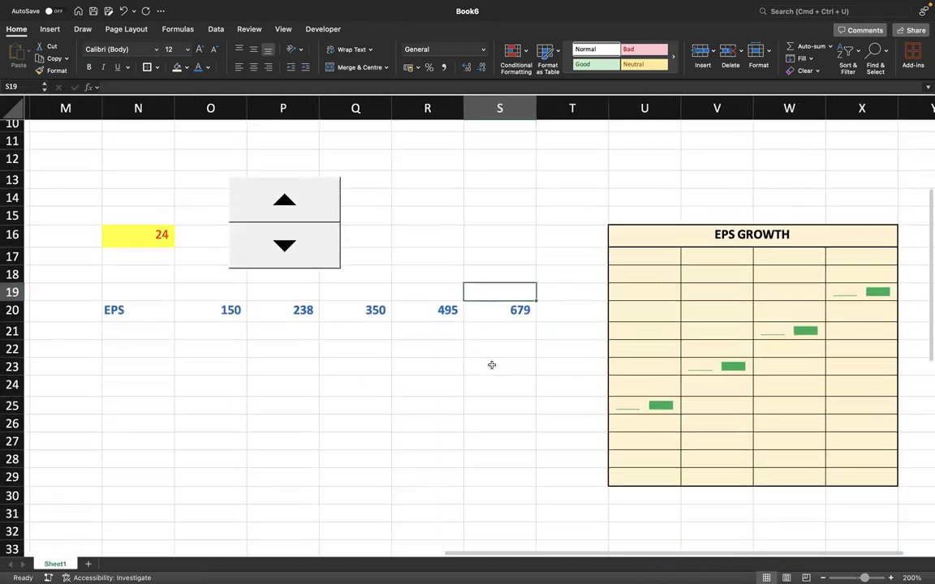
{"action": "left_click", "coordinate": [433, 419]}
{"action": "scroll", "coordinate": [382, 390], "scroll_direction": "up", "scroll_amount": 5}
{"action": "scroll", "coordinate": [383, 390], "scroll_direction": "left", "scroll_amount": 2}
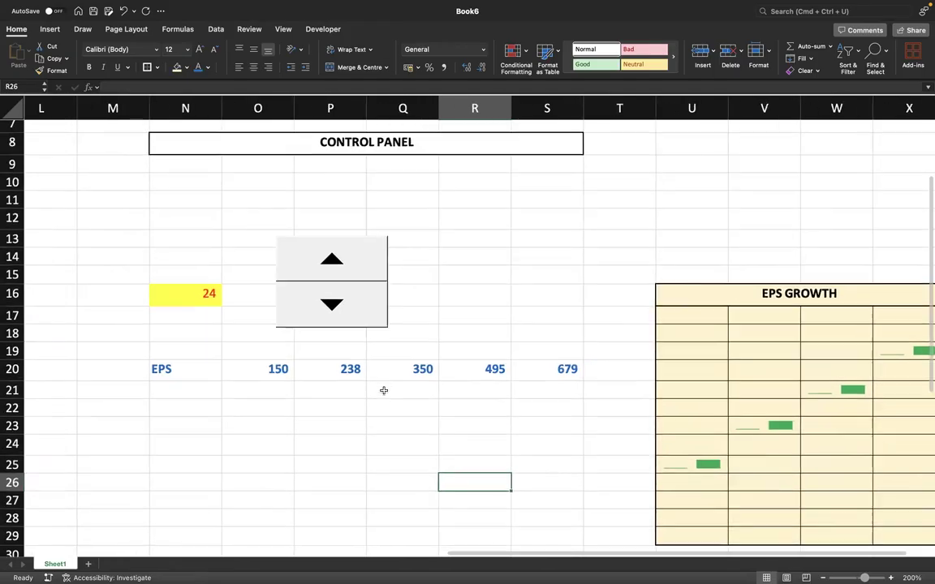
{"action": "scroll", "coordinate": [405, 518], "scroll_direction": "down", "scroll_amount": 2}
{"action": "scroll", "coordinate": [405, 518], "scroll_direction": "left", "scroll_amount": 1}
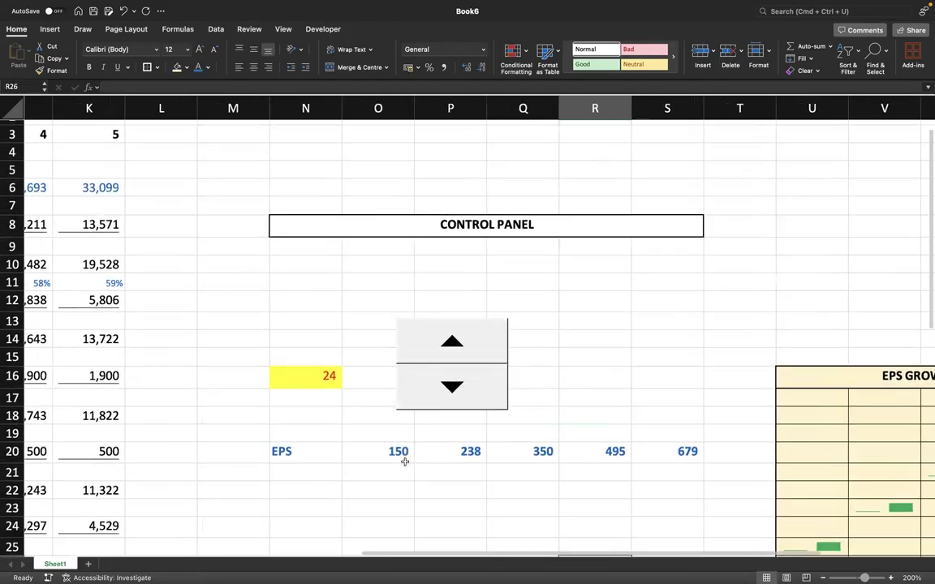
{"action": "scroll", "coordinate": [414, 517], "scroll_direction": "down", "scroll_amount": 6}
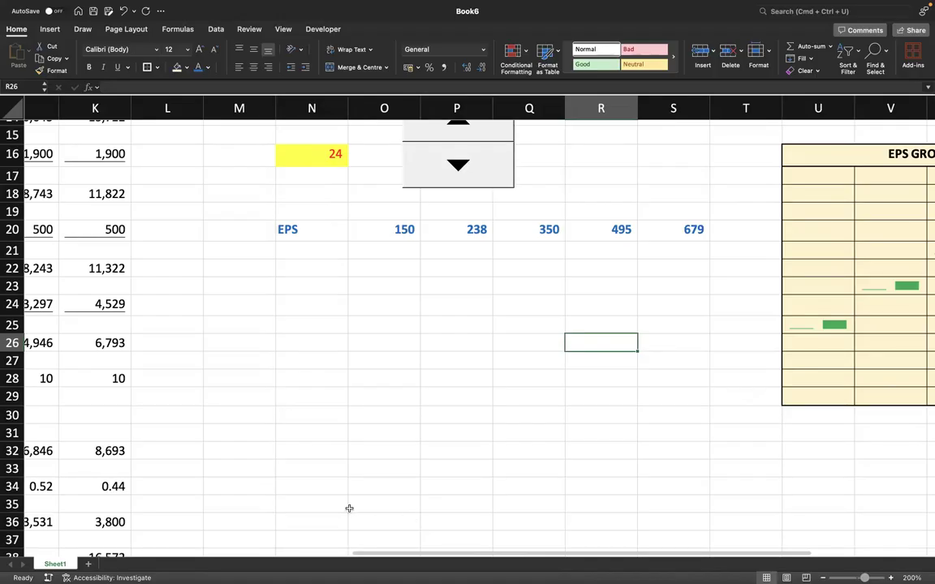
{"action": "scroll", "coordinate": [349, 507], "scroll_direction": "up", "scroll_amount": 10}
{"action": "scroll", "coordinate": [386, 418], "scroll_direction": "down", "scroll_amount": 4}
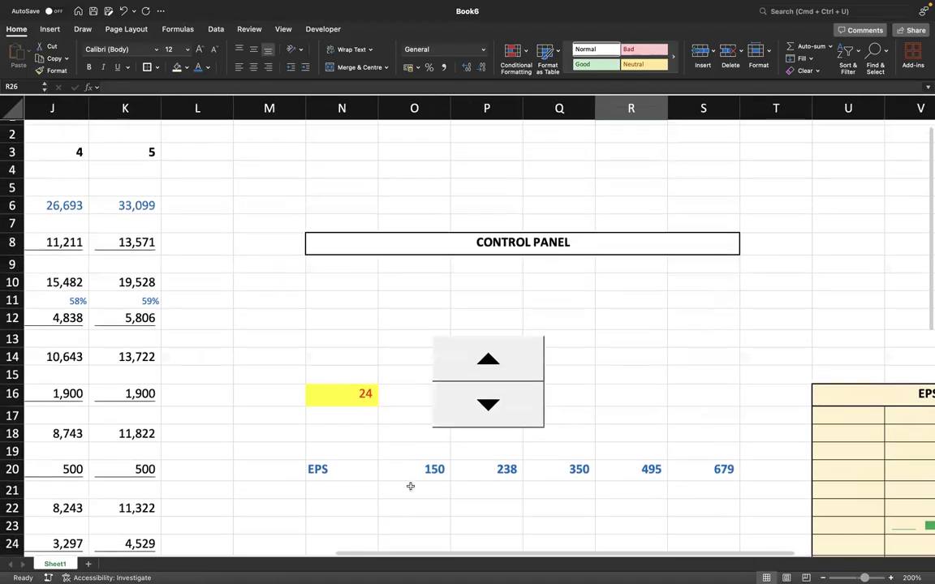
{"action": "scroll", "coordinate": [459, 503], "scroll_direction": "down", "scroll_amount": 1}
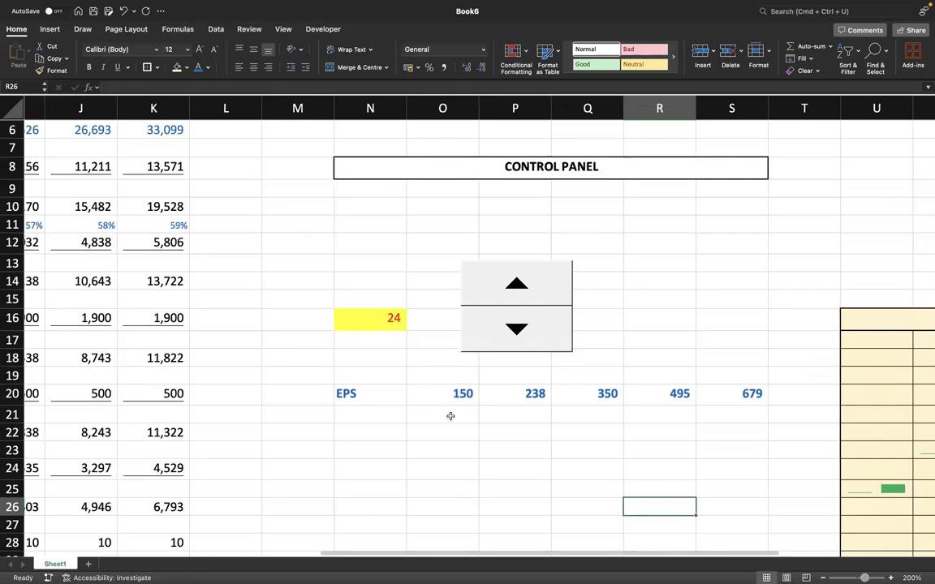
{"action": "scroll", "coordinate": [507, 354], "scroll_direction": "left", "scroll_amount": 10}
{"action": "scroll", "coordinate": [507, 355], "scroll_direction": "up", "scroll_amount": 2}
{"action": "scroll", "coordinate": [508, 355], "scroll_direction": "up", "scroll_amount": 2}
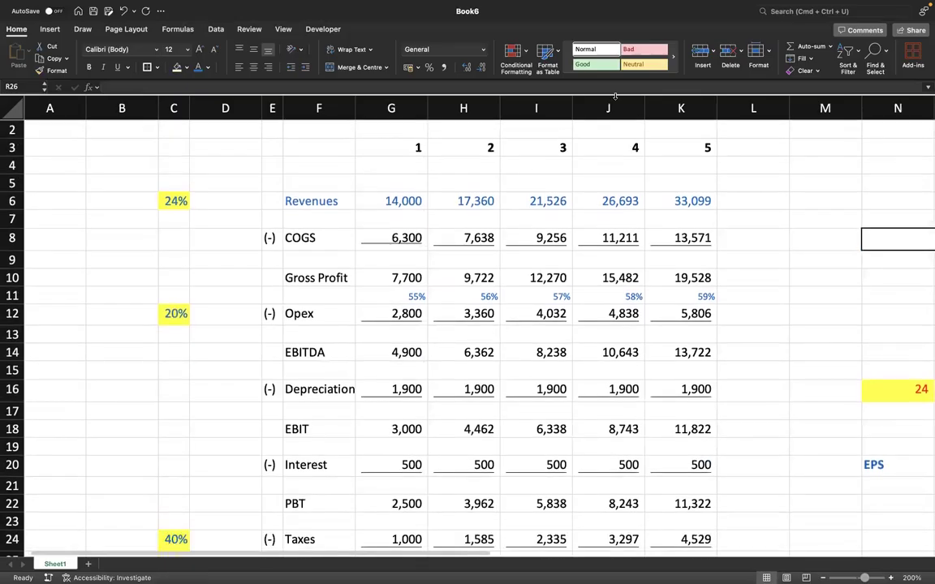
{"action": "scroll", "coordinate": [684, 219], "scroll_direction": "right", "scroll_amount": 3}
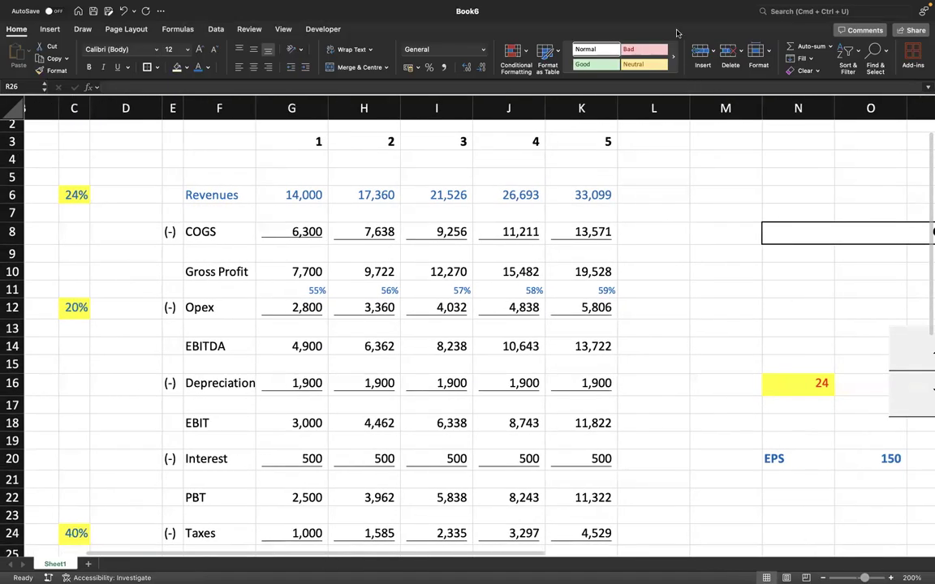